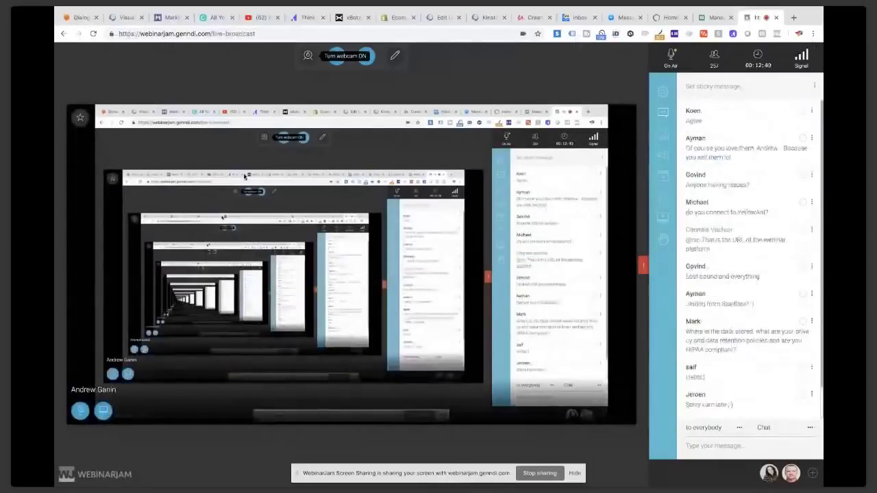
# - Browse the My bots list in ActiveChat, then start creating a new bot from the templates gallery
pyautogui.click(127, 18)
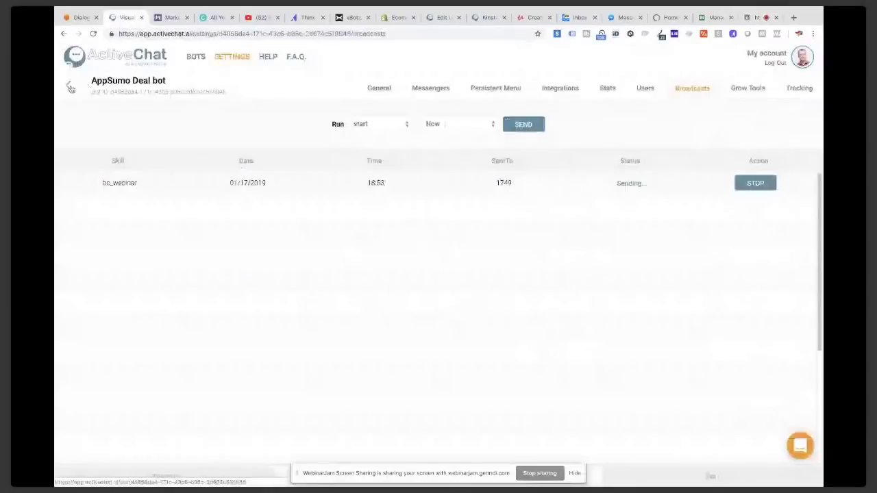
pyautogui.click(194, 58)
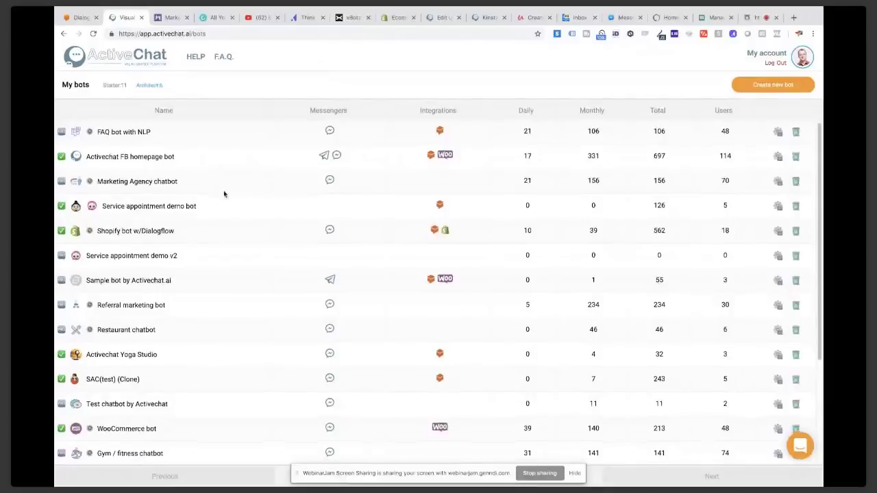
pyautogui.scroll(-1, 224, 196)
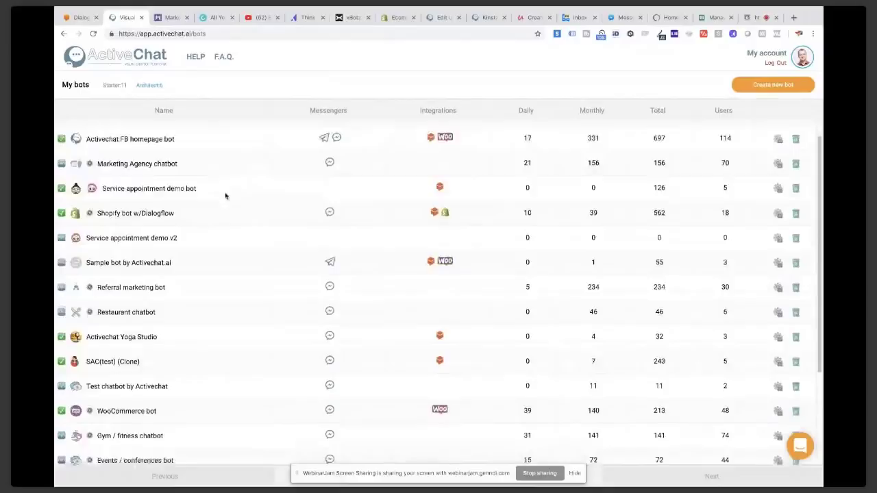
pyautogui.scroll(-3, 225, 196)
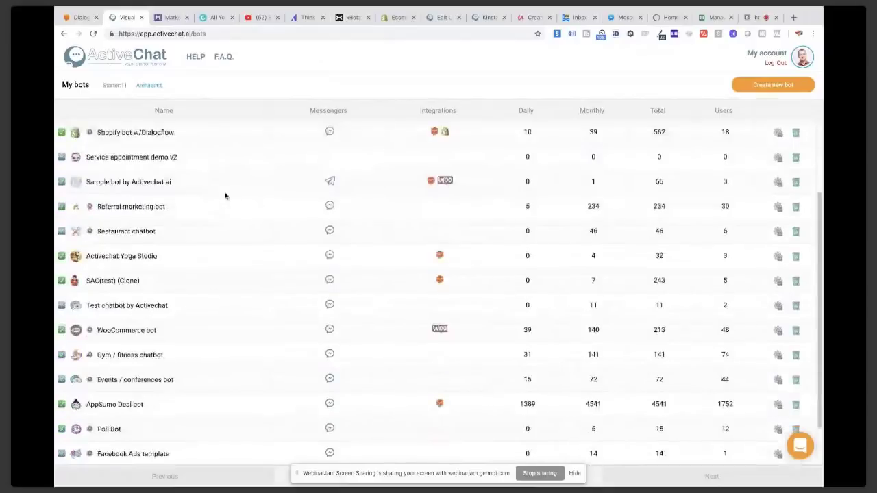
pyautogui.scroll(4, 225, 196)
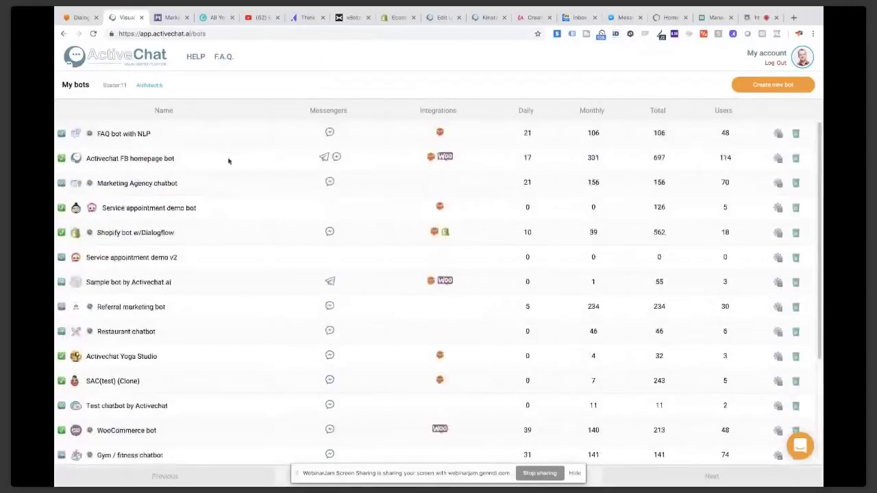
pyautogui.click(762, 90)
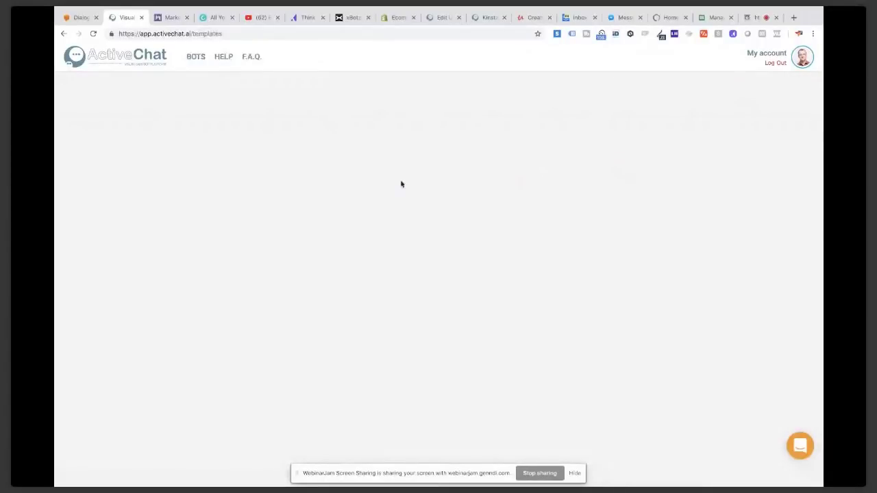
# - Pick the +NEW 'Build from scratch' card instead of a template
pyautogui.click(575, 473)
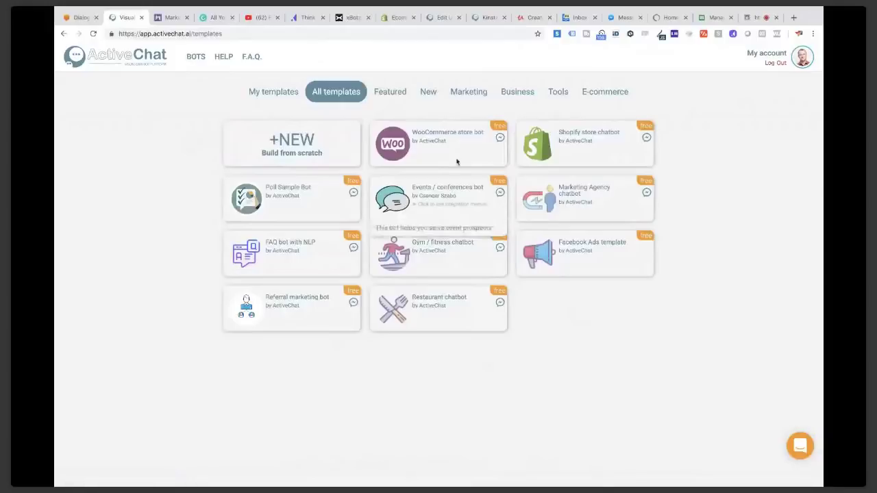
pyautogui.click(288, 143)
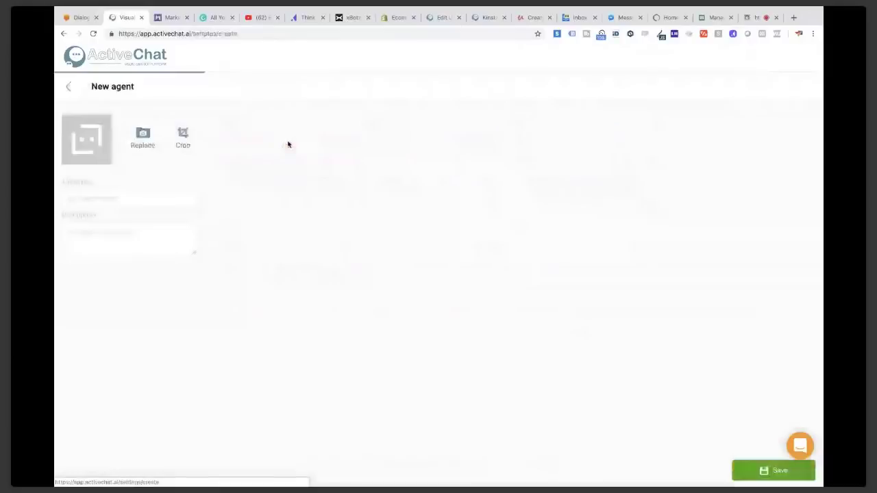
# - Title the new bot 'AppSumo webinar bot' and save it
pyautogui.click(137, 197)
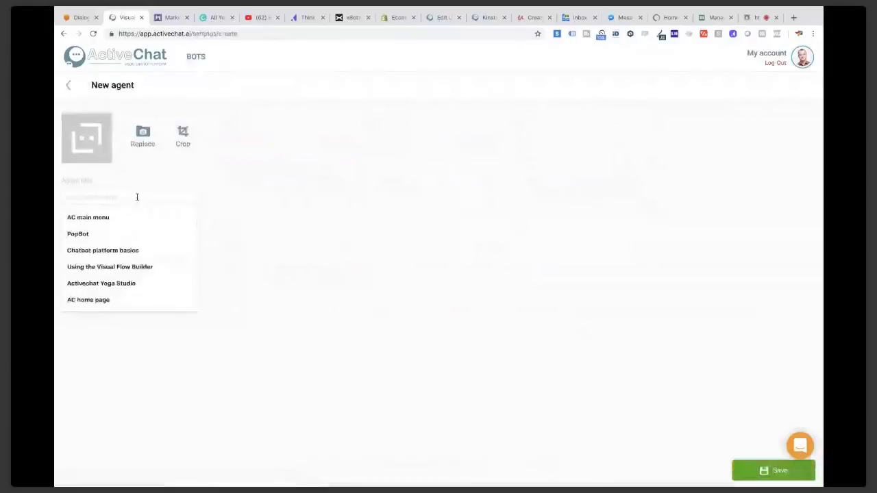
pyautogui.write('AppS')
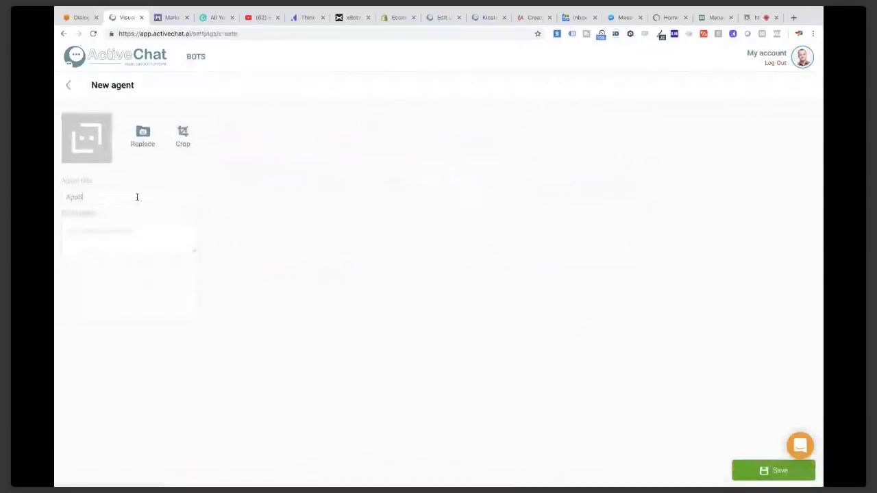
pyautogui.write('umo S')
pyautogui.write('webinar bot')
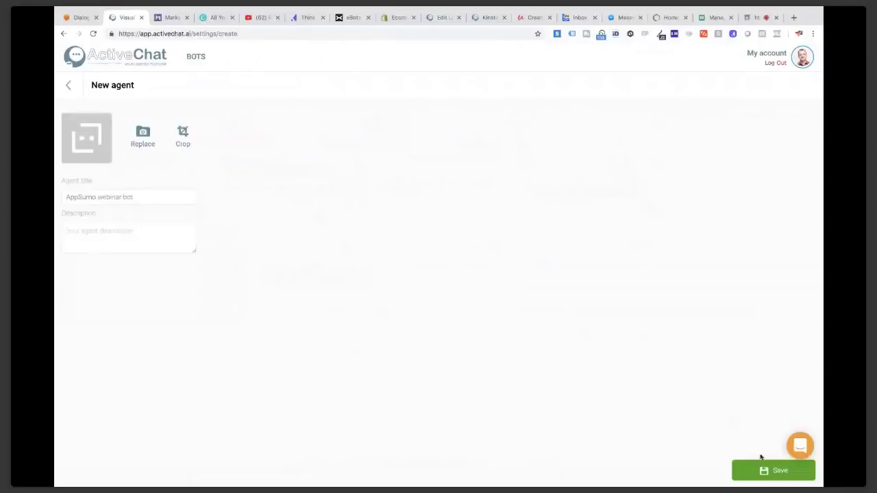
pyautogui.click(771, 475)
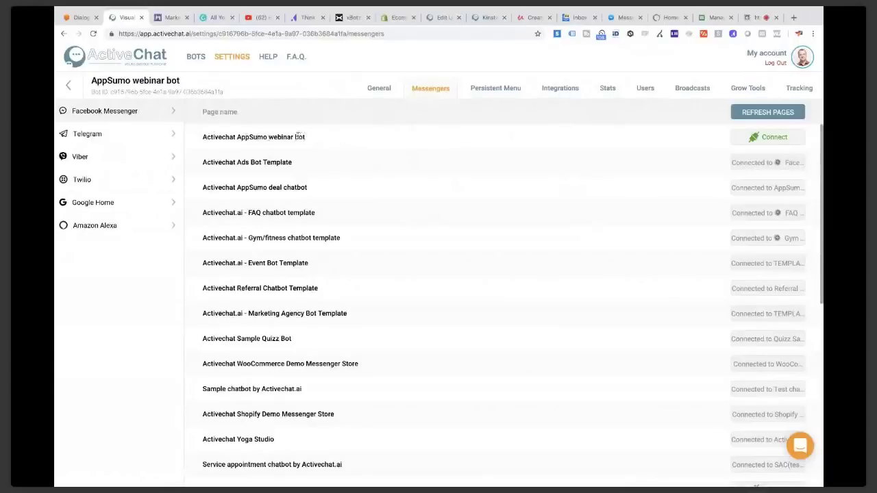
# - Connect the Activechat AppSumo webinar bot Facebook page and go to the flow builder
pyautogui.click(754, 140)
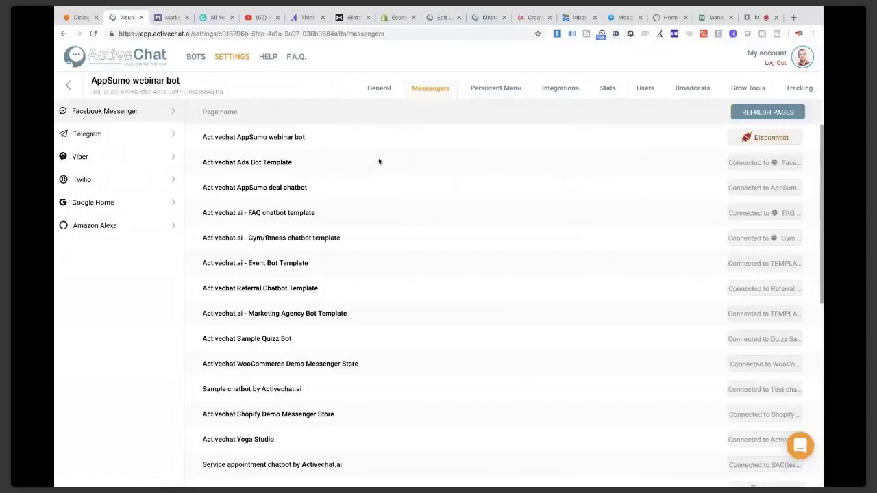
pyautogui.click(70, 89)
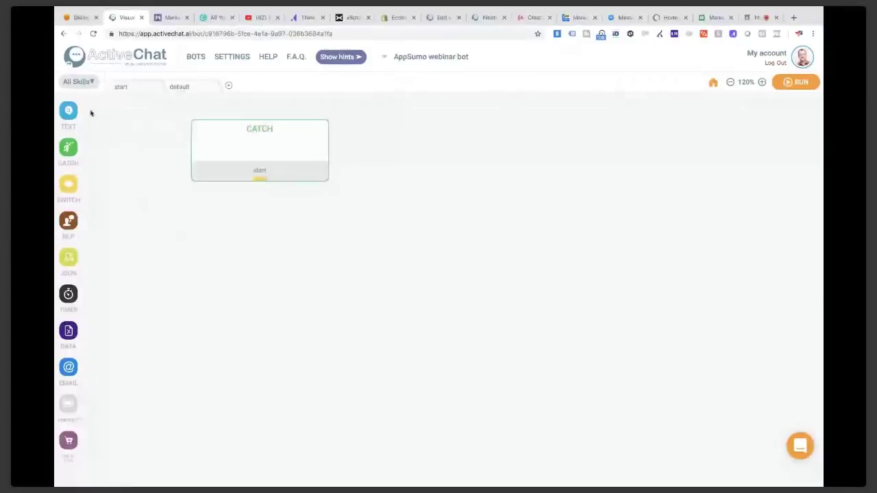
# - Add a TEXT block to the start flow and link the CATCH node to it
pyautogui.click(72, 126)
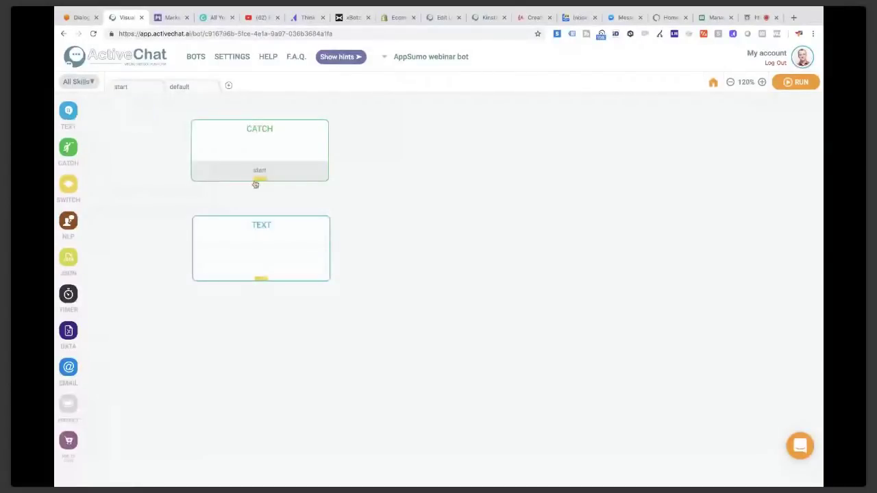
pyautogui.moveTo(67, 149)
pyautogui.moveTo(68, 118)
pyautogui.moveTo(259, 179); pyautogui.dragTo(260, 230)
pyautogui.click(260, 230)
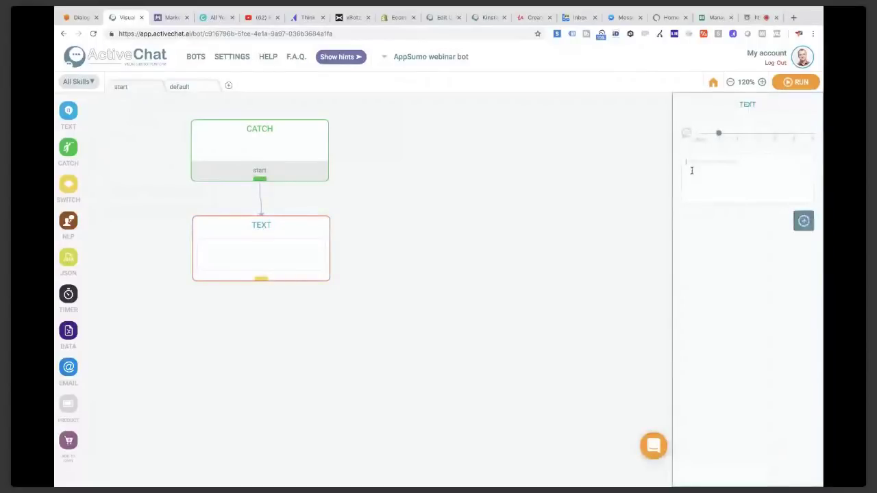
# - Write the greeting 'Hi $_first_name I'm test bot, great to meet you!', then switch to the default skill
pyautogui.click(691, 170)
pyautogui.write('Hi $')
pyautogui.press('Return')
pyautogui.write('_name')
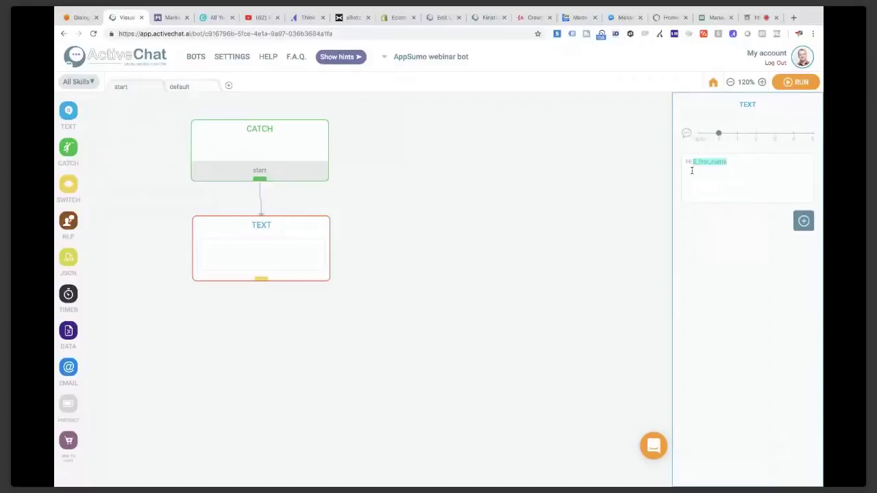
pyautogui.write("'m test bot, great to meet you!")
pyautogui.click(715, 265)
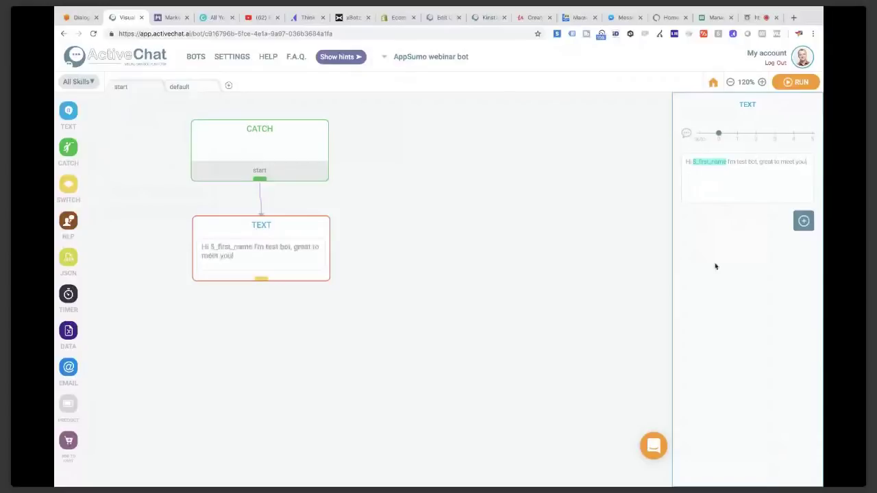
pyautogui.click(184, 91)
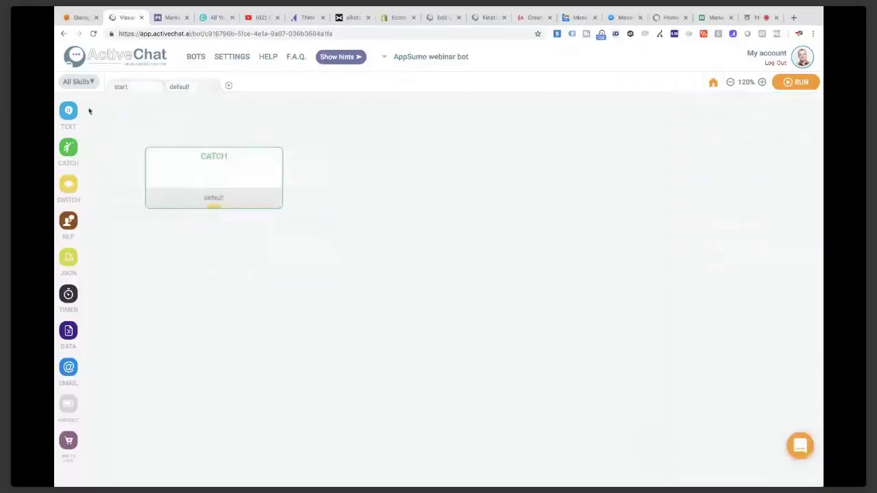
# - Link the default CATCH to a TEXT reply 'You said: $_last_user_input' and build the bot
pyautogui.moveTo(89, 110)
pyautogui.moveTo(141, 110); pyautogui.dragTo(149, 238)
pyautogui.moveTo(213, 211); pyautogui.dragTo(209, 251)
pyautogui.click(208, 247)
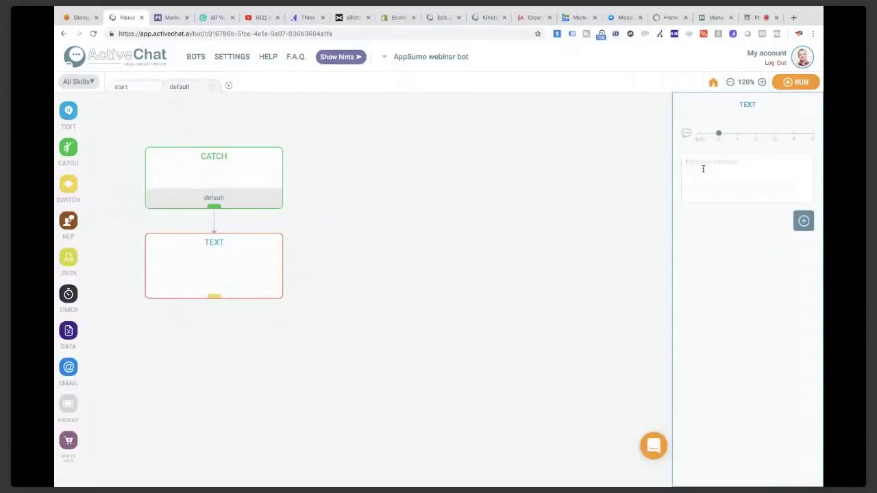
pyautogui.write('Hi')
pyautogui.write(' guys')
pyautogui.write('#{')
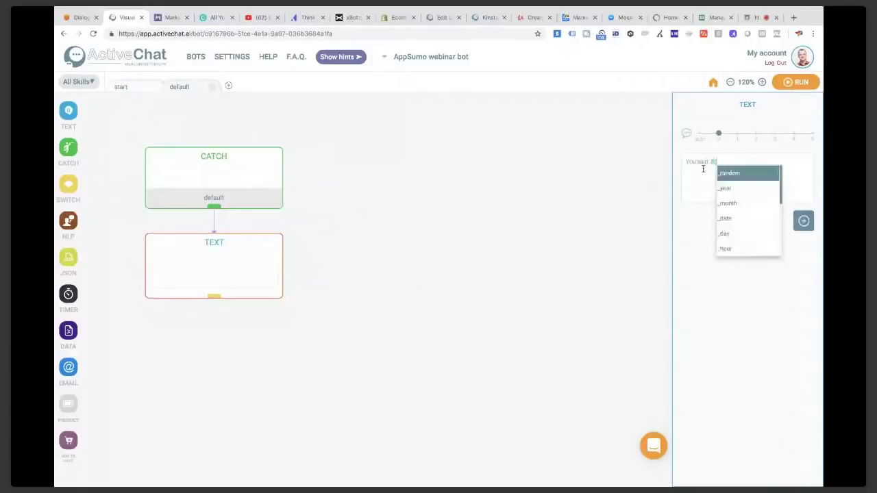
pyautogui.write('_last')
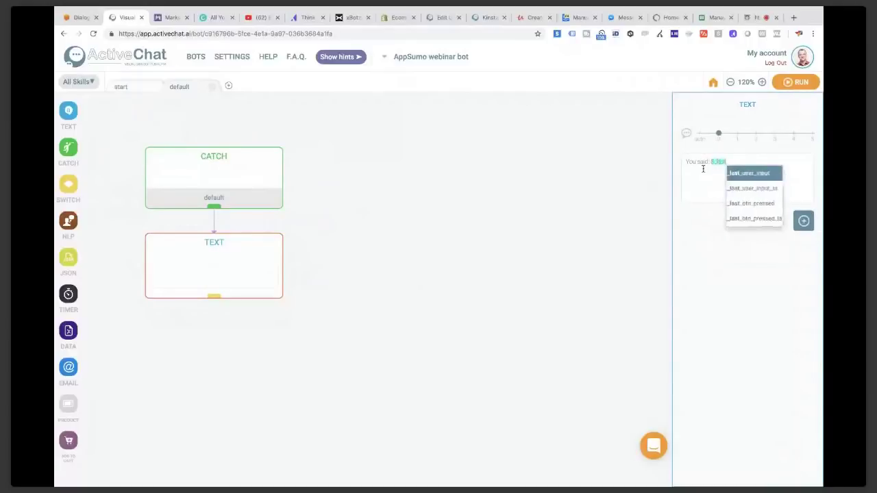
pyautogui.press('Return')
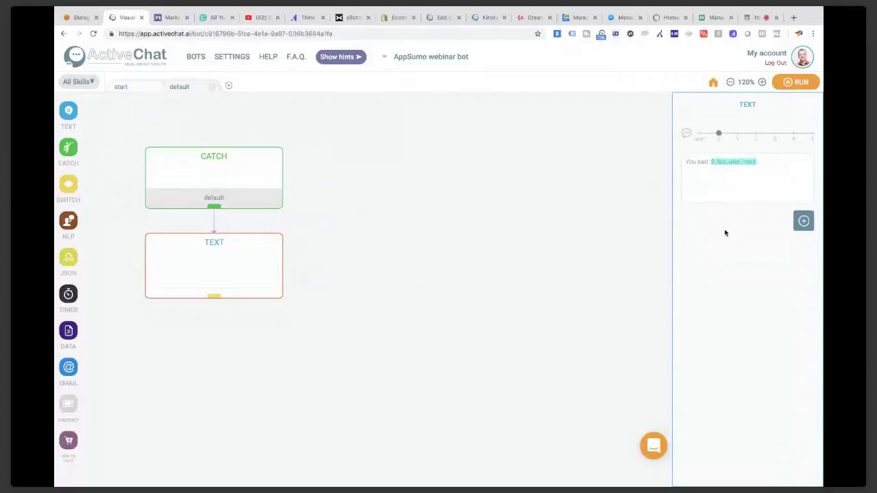
pyautogui.click(795, 83)
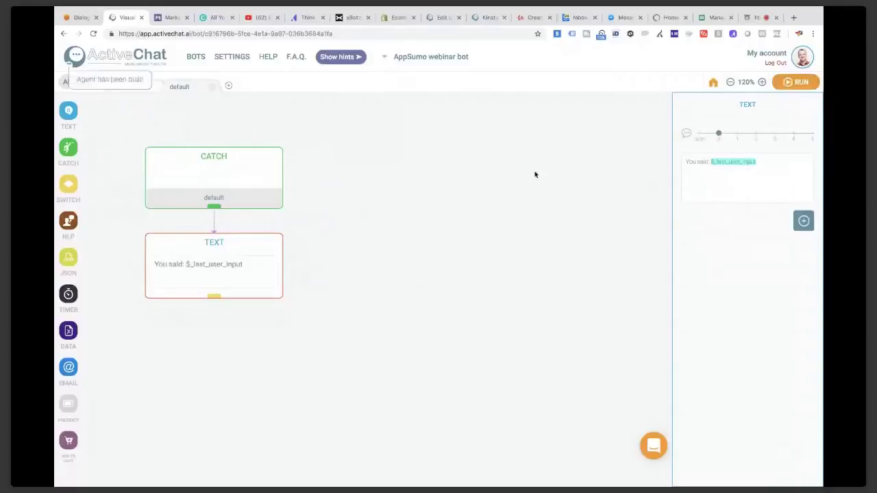
pyautogui.press('super+Tab')
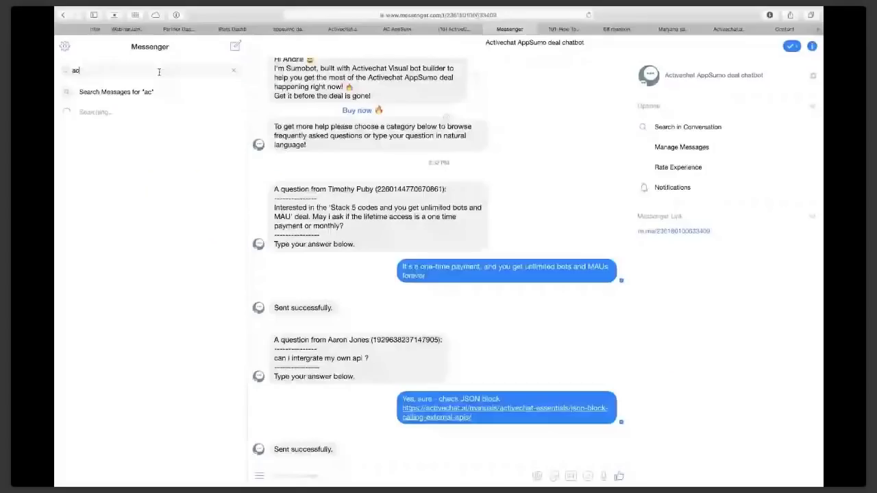
# - Find the Activechat AppSumo webinar bot in Messenger and press Get Started
pyautogui.write('tivechat appsumo webinar')
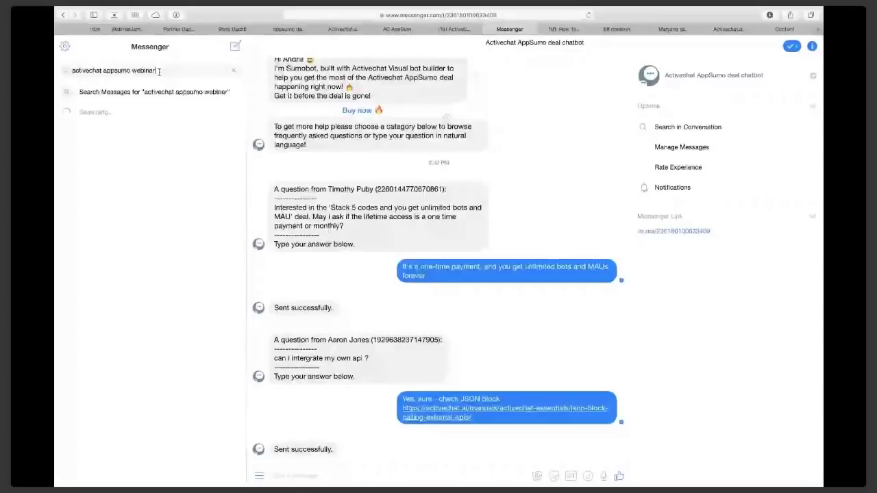
pyautogui.press('Return')
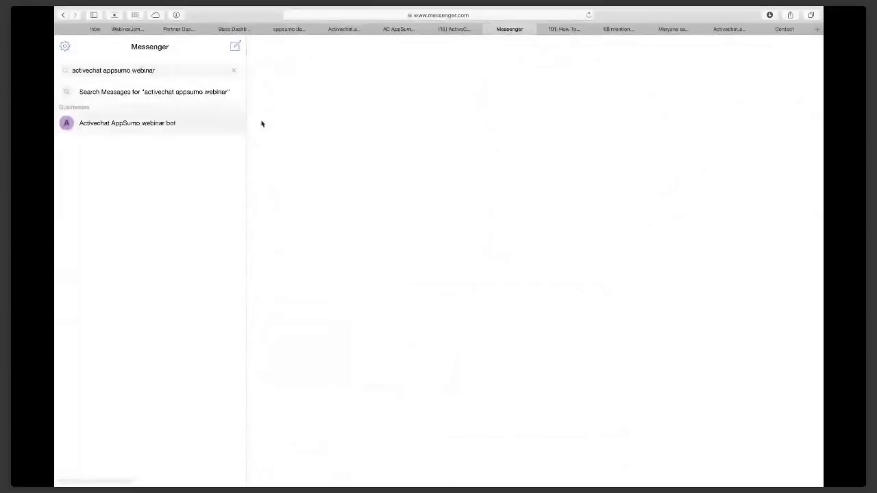
pyautogui.click(589, 15)
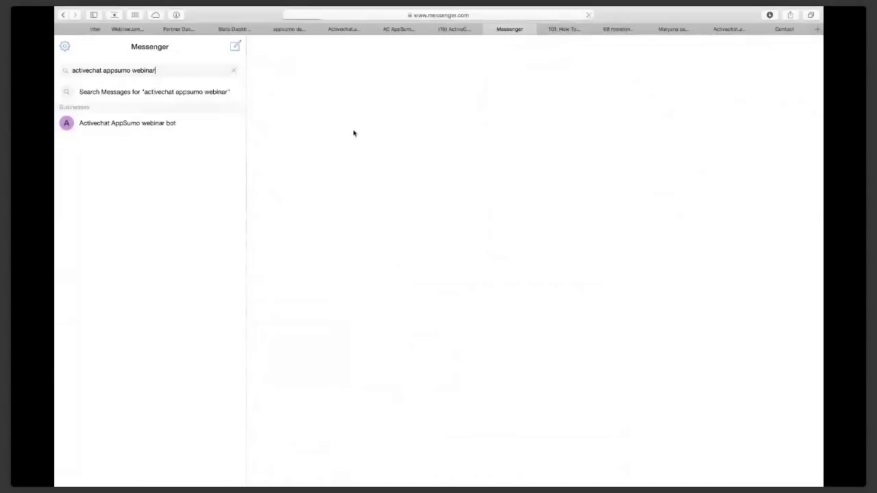
pyautogui.click(140, 80)
pyautogui.write('acti')
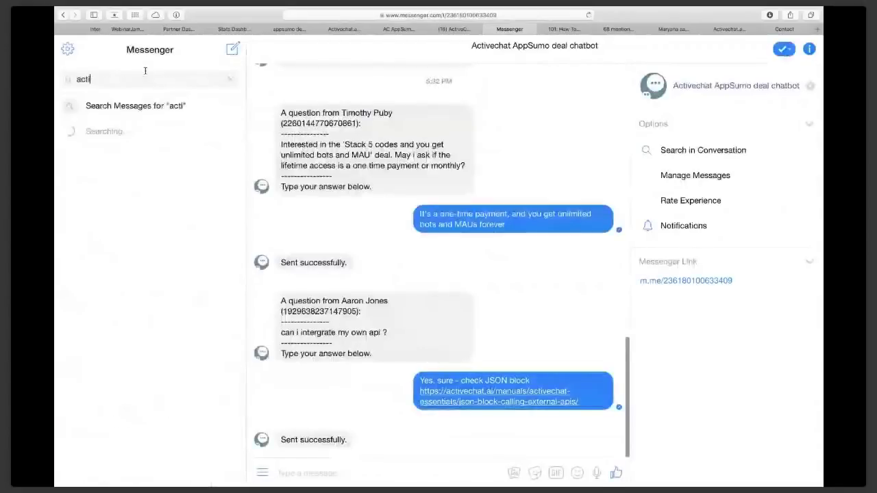
pyautogui.write('vechat appsumo webinar')
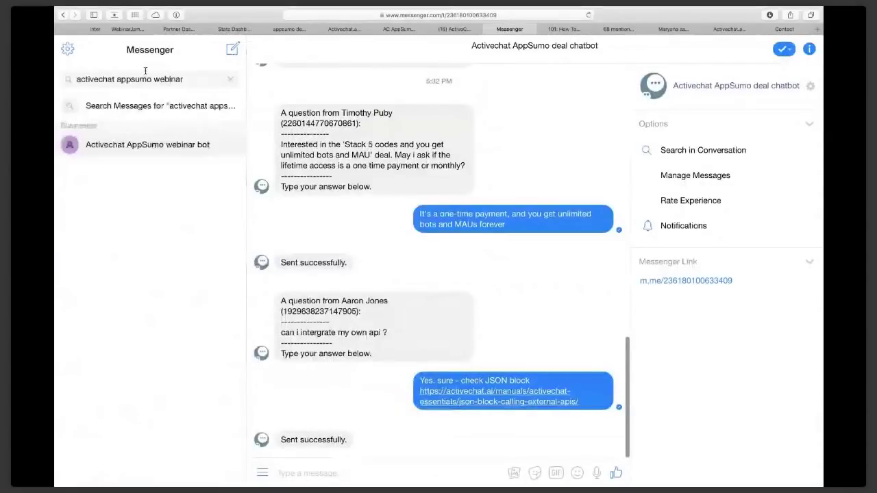
pyautogui.click(139, 146)
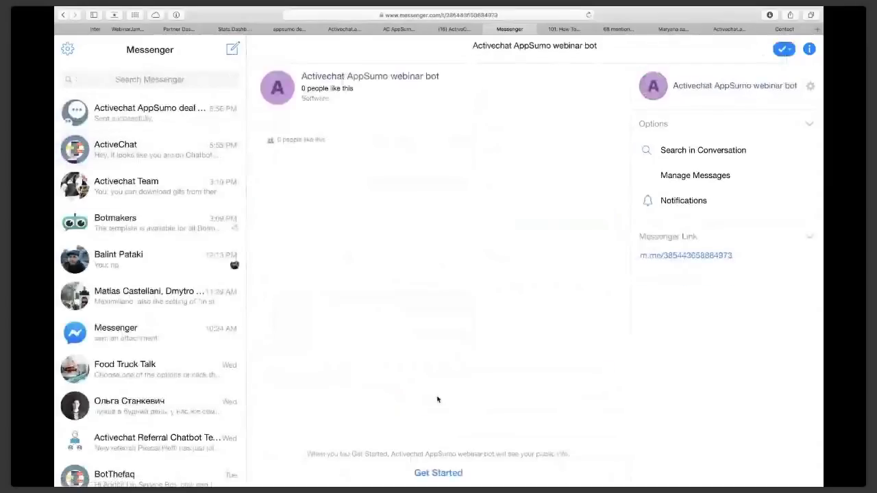
pyautogui.click(439, 474)
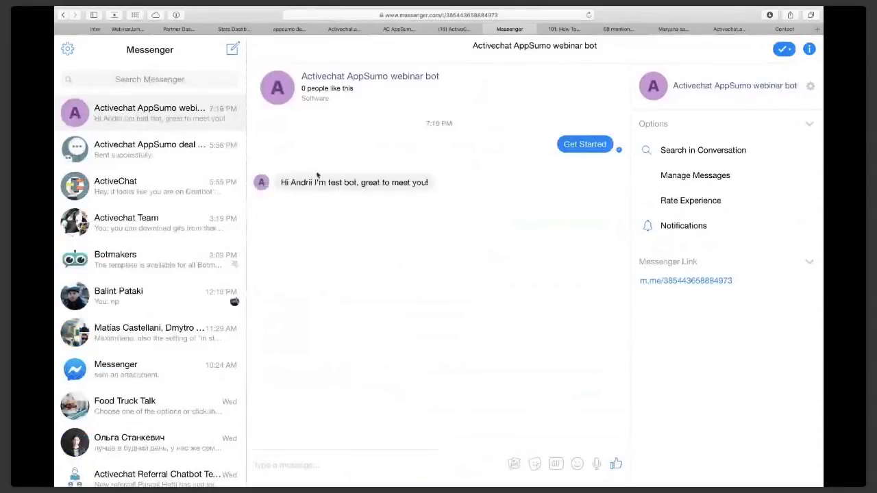
# - Send 'hello' to the bot and confirm it replies 'You said: hello'
pyautogui.press('super+Tab')
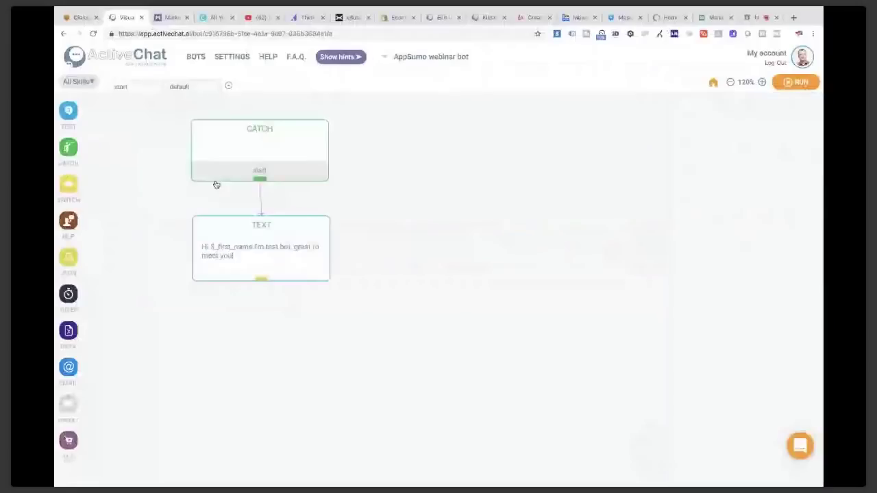
pyautogui.click(298, 253)
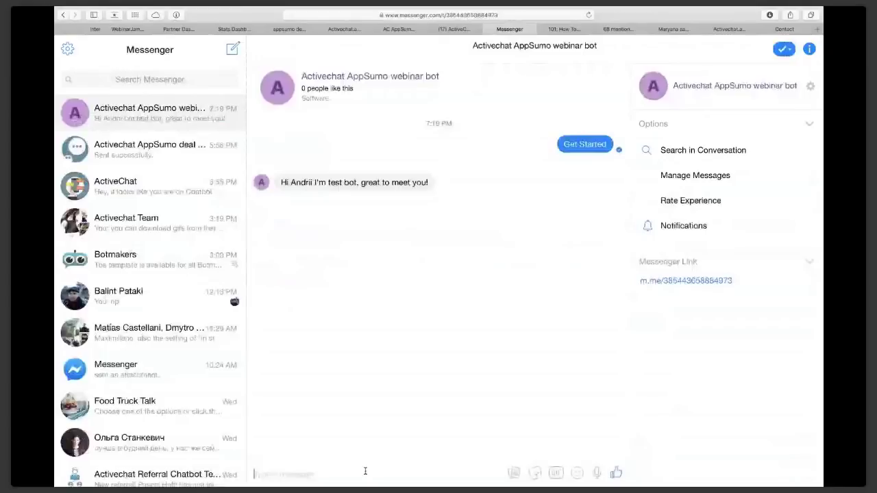
pyautogui.write('hello')
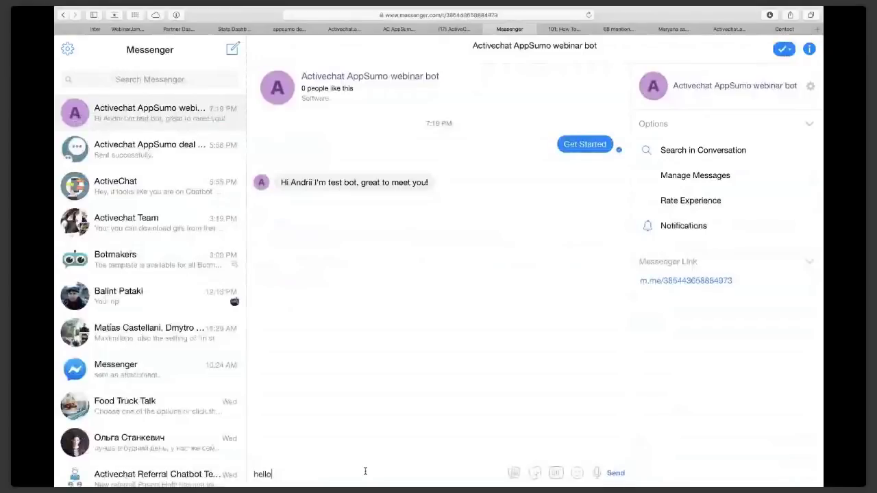
pyautogui.press('Return')
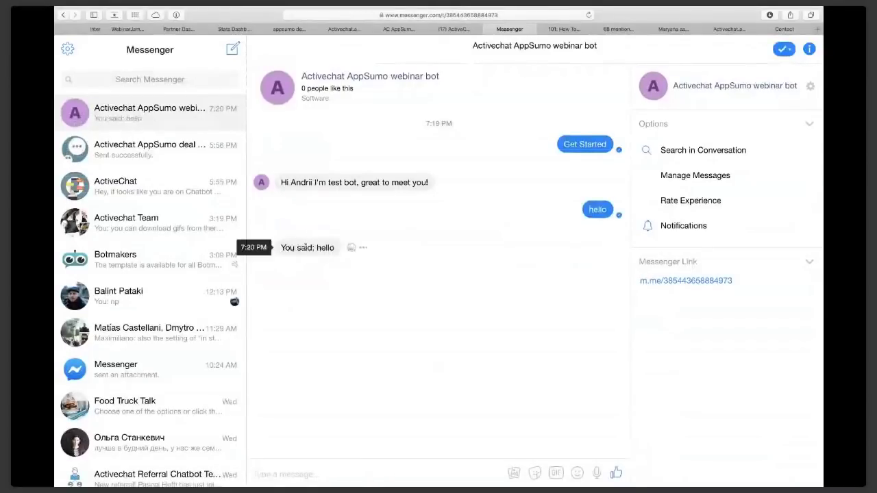
pyautogui.hotkey('ctrl', 'Right')
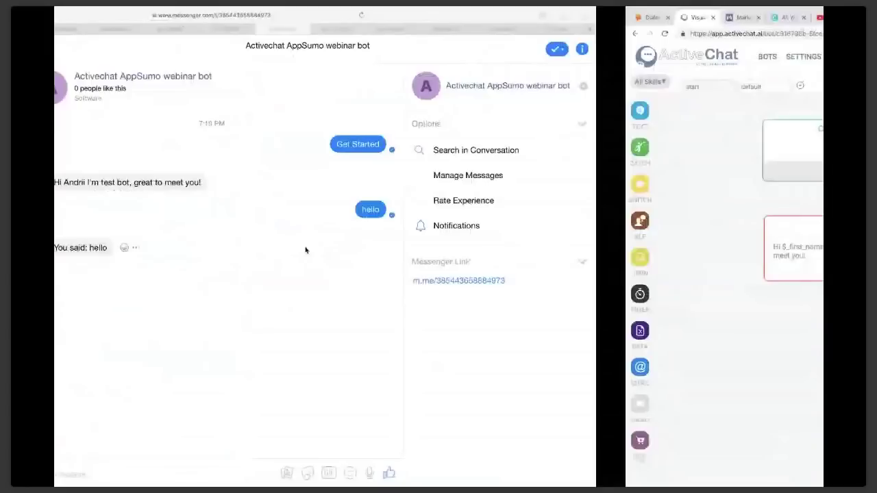
# - Review the default echo reply and start greeting blocks, then bring up the WebinarJam broadcast
pyautogui.click(190, 253)
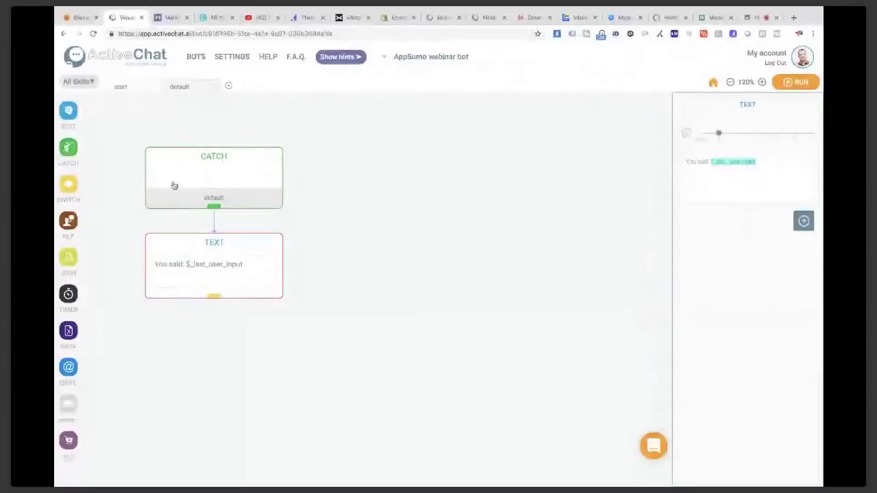
pyautogui.click(140, 91)
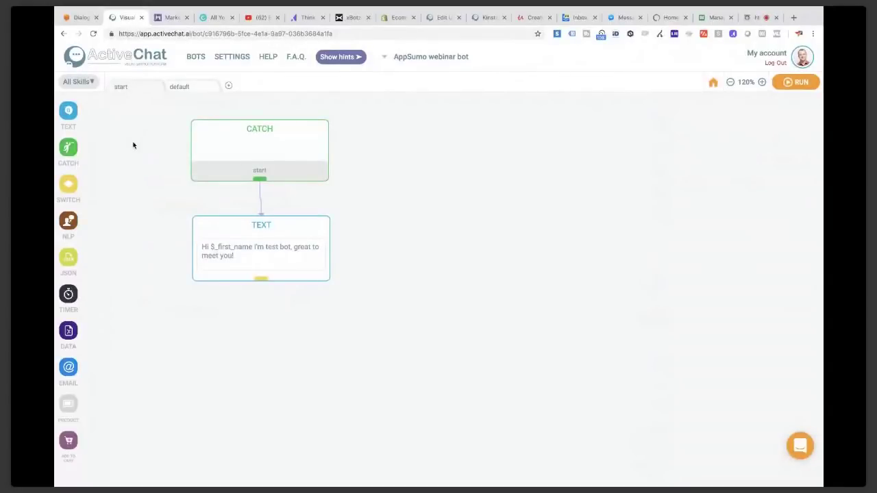
pyautogui.click(751, 19)
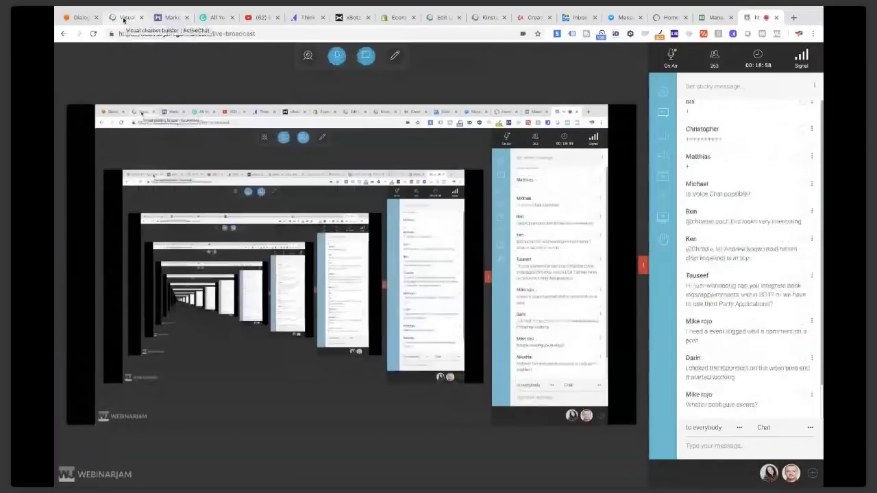
# - Go back to the 'Visual chatbot builder' tab showing the start flow
pyautogui.click(124, 18)
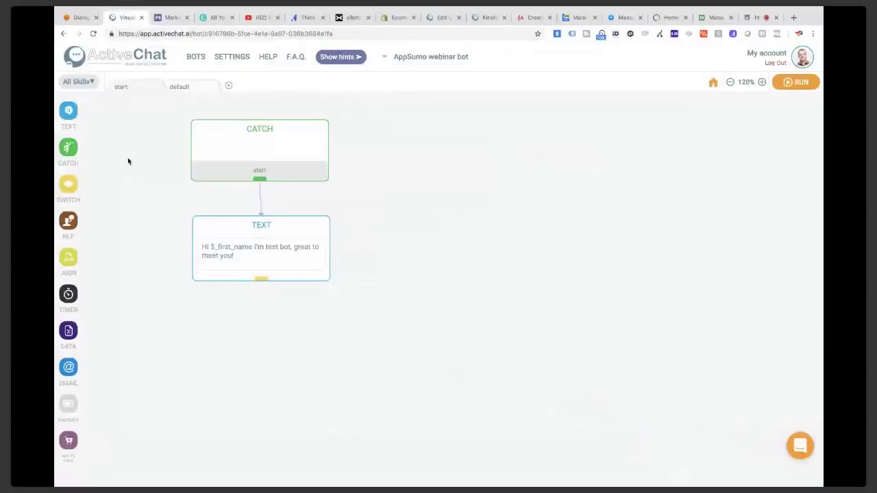
# - Add a linked TEXT block under the greeting with a longer delay, reading 'Use buttons below to navigate'
pyautogui.click(246, 233)
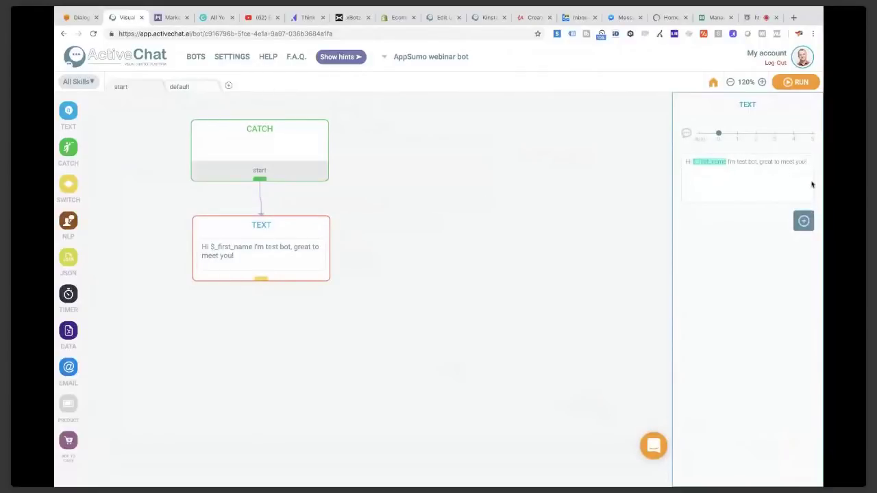
pyautogui.moveTo(61, 118); pyautogui.dragTo(195, 301)
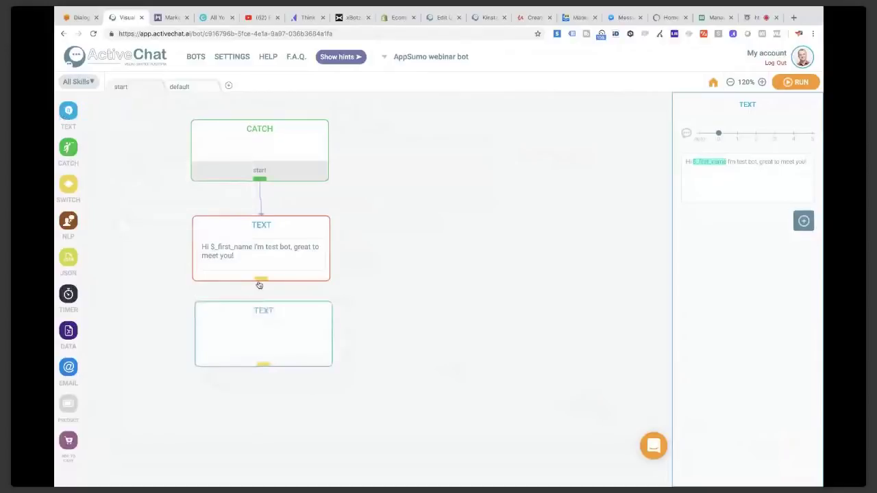
pyautogui.moveTo(259, 285); pyautogui.dragTo(265, 313)
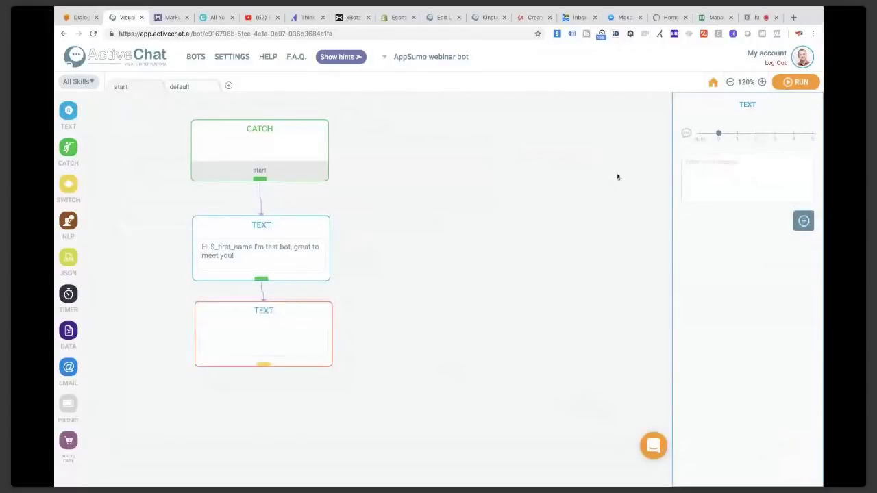
pyautogui.moveTo(719, 135); pyautogui.dragTo(754, 137)
pyautogui.write('How')
pyautogui.write(' buttons')
pyautogui.write(' below to start')
pyautogui.write('gate')
# - Add a 'How to buy the deal' button that leads to the deal skill
pyautogui.moveTo(803, 220)
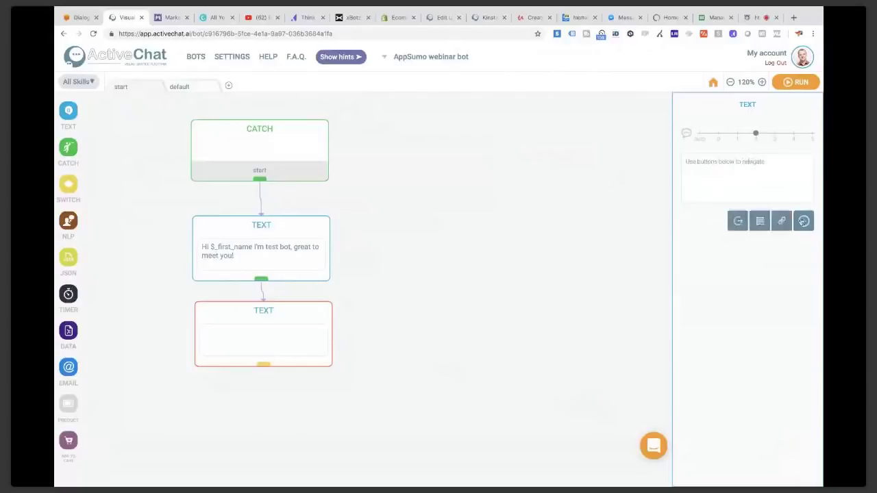
pyautogui.click(738, 221)
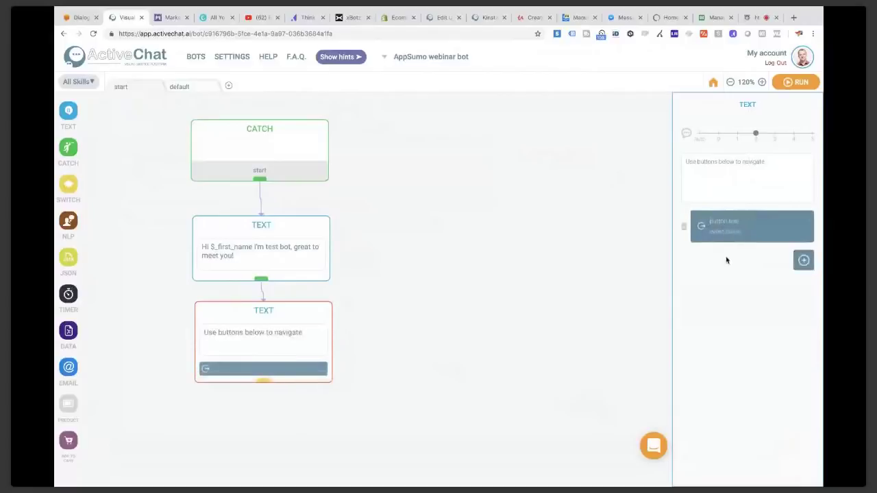
pyautogui.write('How to buy the deal')
pyautogui.click(723, 232)
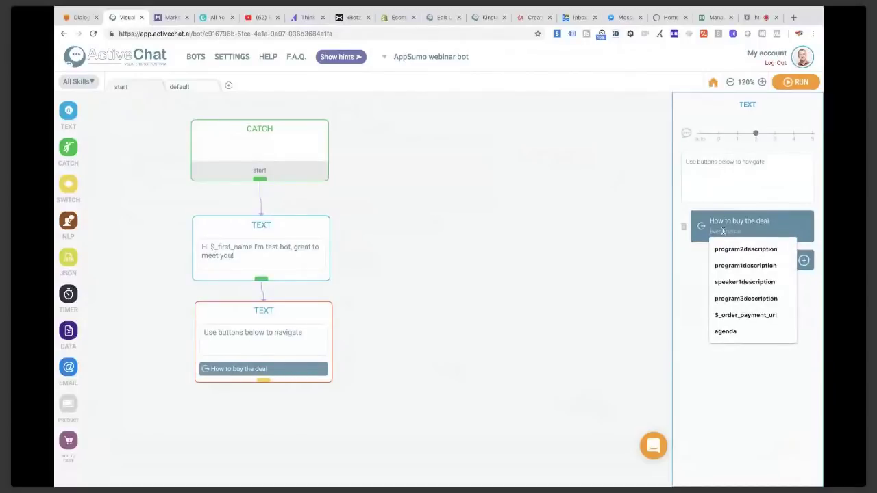
pyautogui.write('deal')
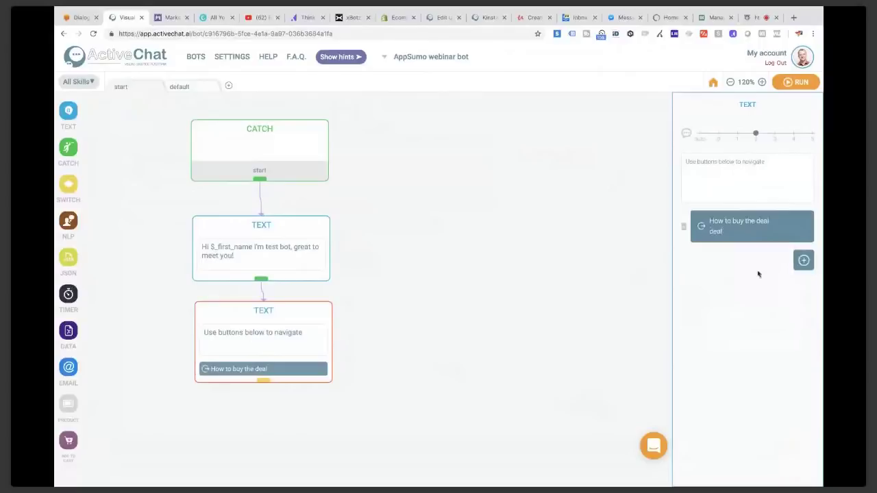
pyautogui.moveTo(796, 269)
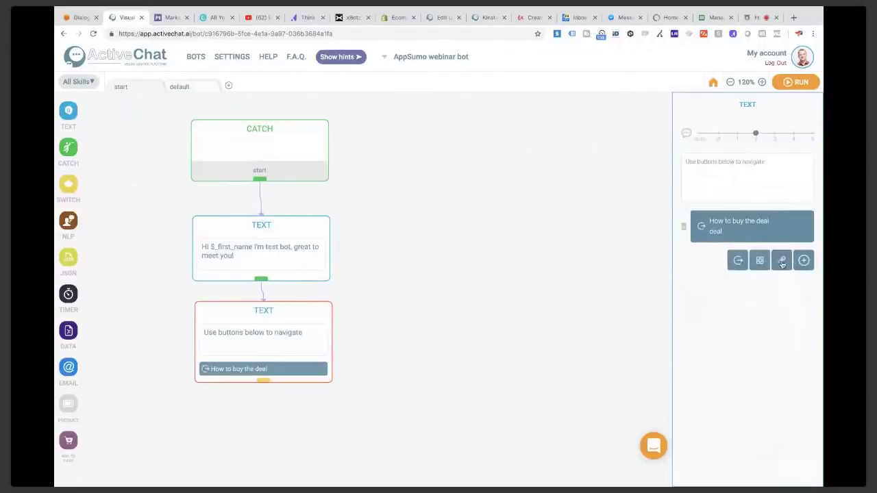
pyautogui.click(782, 262)
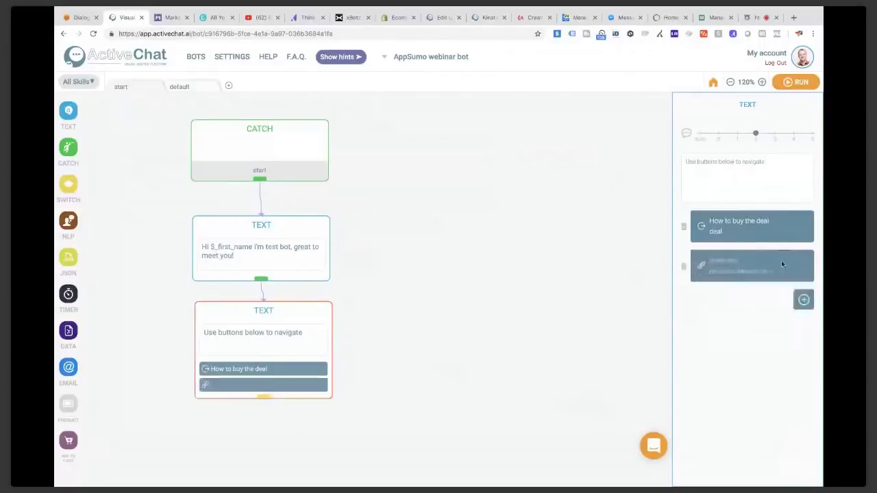
pyautogui.click(740, 261)
pyautogui.write('S')
pyautogui.write('isit website')
pyautogui.click(738, 272)
pyautogui.write('https://acti')
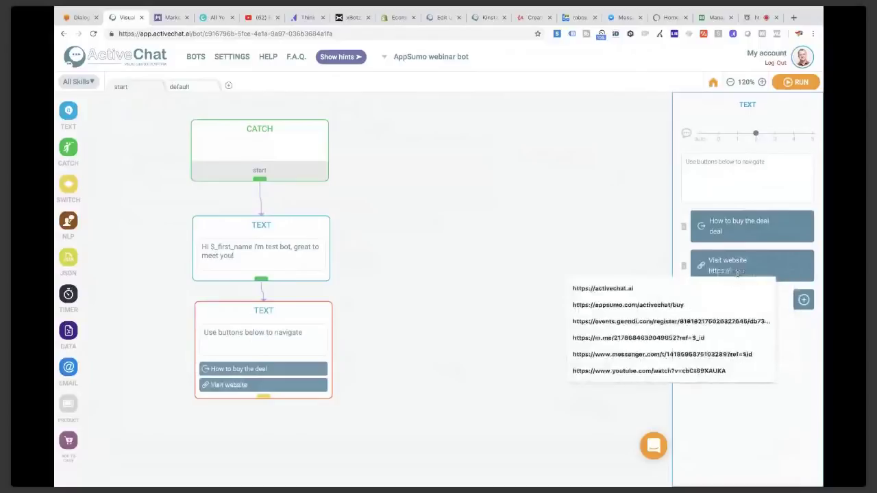
pyautogui.write('vechat.ai')
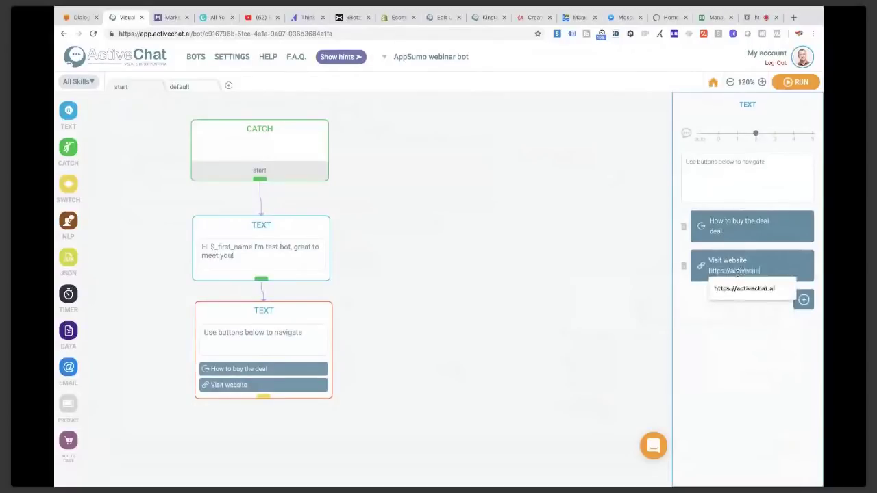
pyautogui.click(756, 357)
pyautogui.click(782, 77)
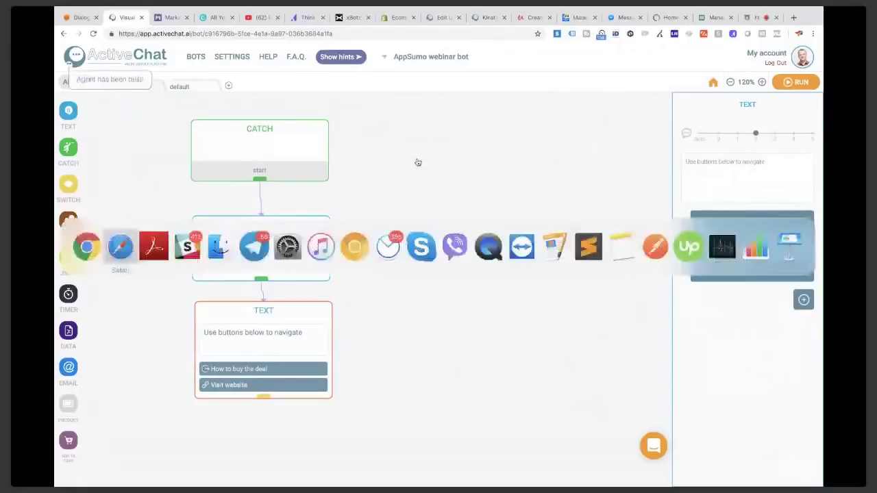
# - Send /start to the webinar bot in Messenger
pyautogui.click(120, 247)
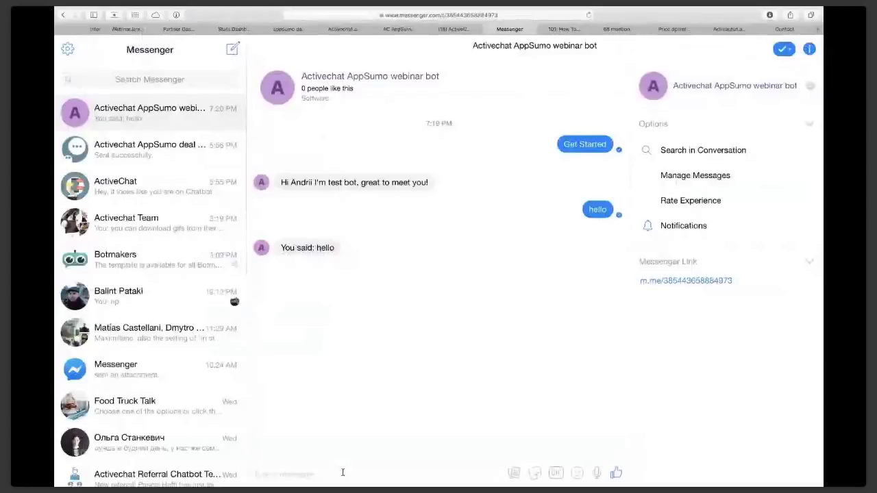
pyautogui.write('/')
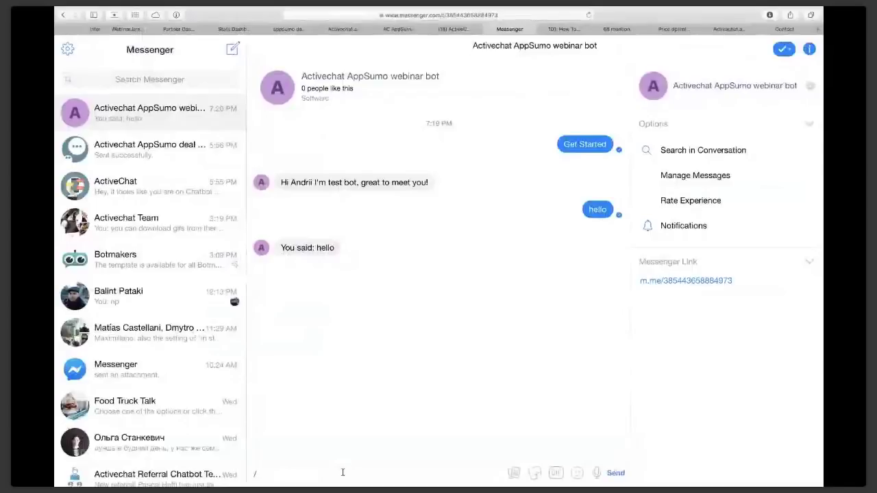
pyautogui.write('start')
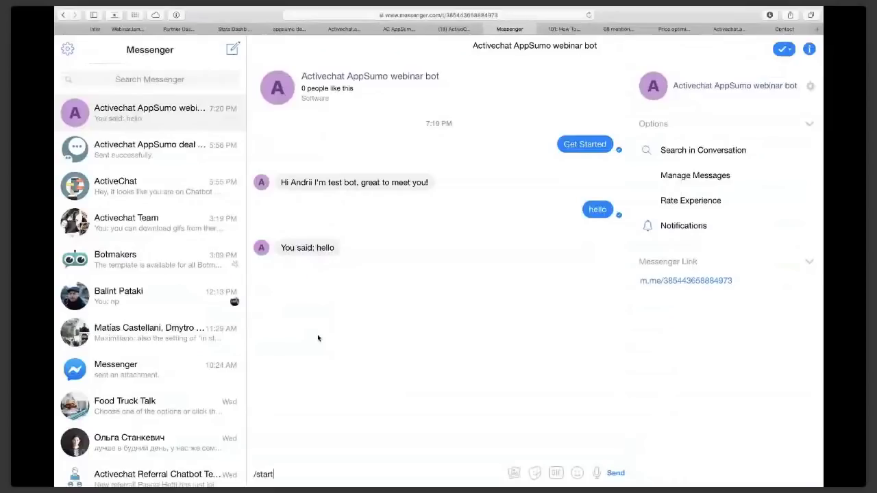
pyautogui.press('Return')
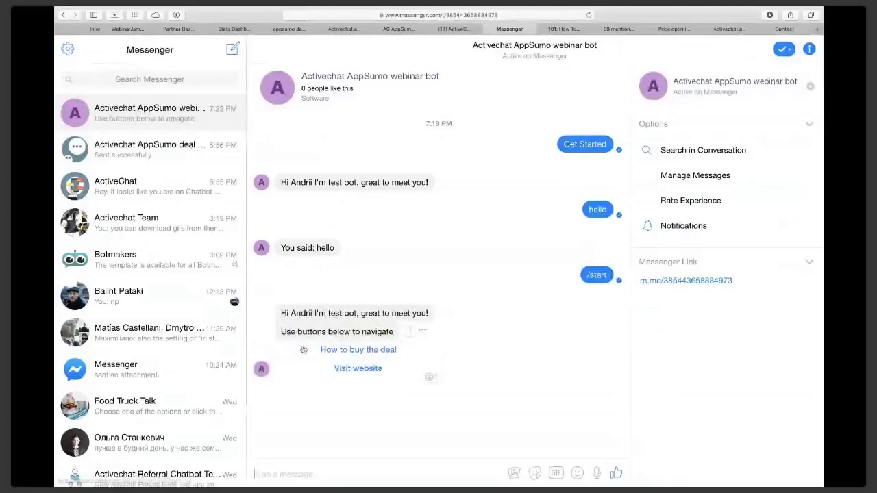
# - Follow the bot's Visit website button to activechat.ai, then close that tab
pyautogui.click(358, 369)
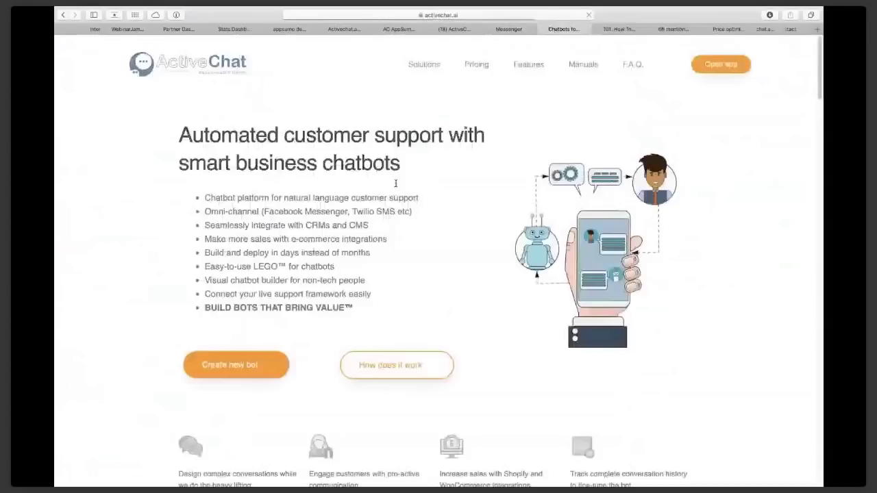
pyautogui.click(543, 30)
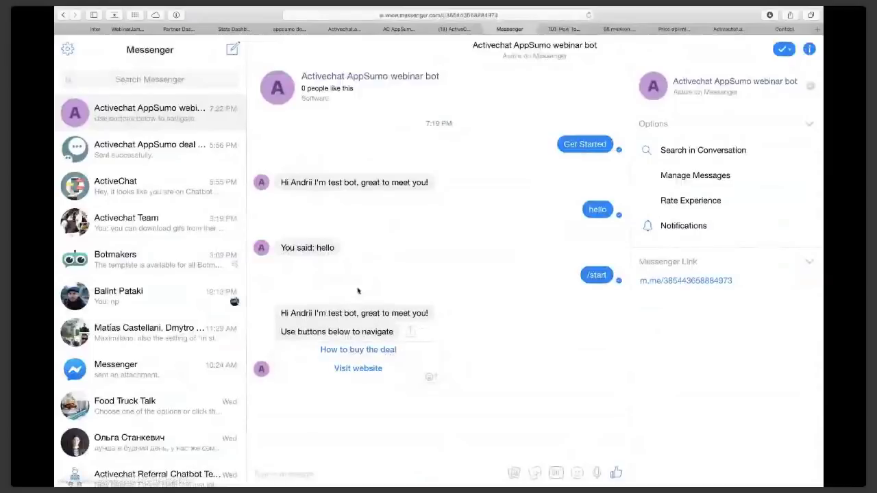
pyautogui.press('super+Tab')
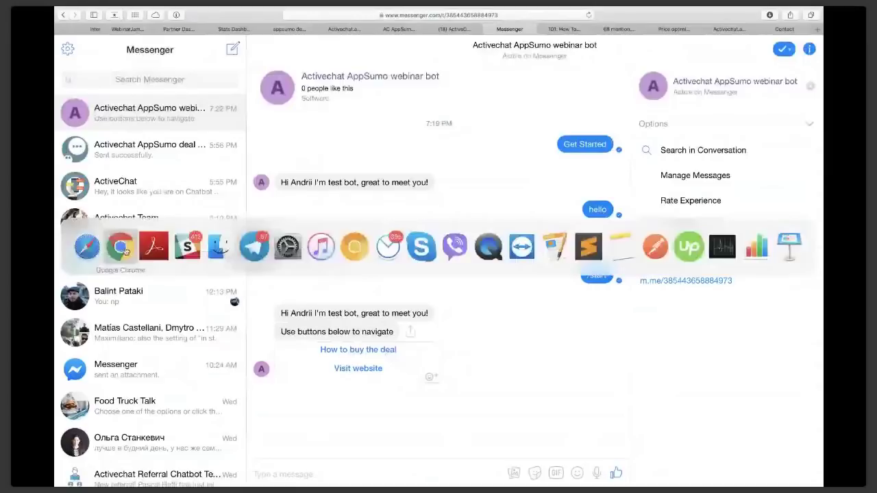
# - Create a skill named deal with a TEXT block connected under its CATCH block
pyautogui.click(126, 251)
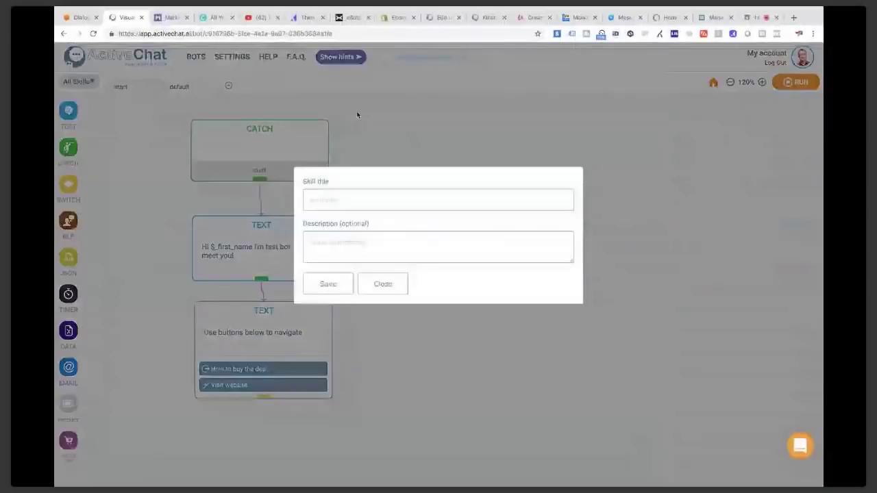
pyautogui.click(342, 197)
pyautogui.write('deal')
pyautogui.press('Return')
pyautogui.moveTo(343, 201); pyautogui.dragTo(318, 198)
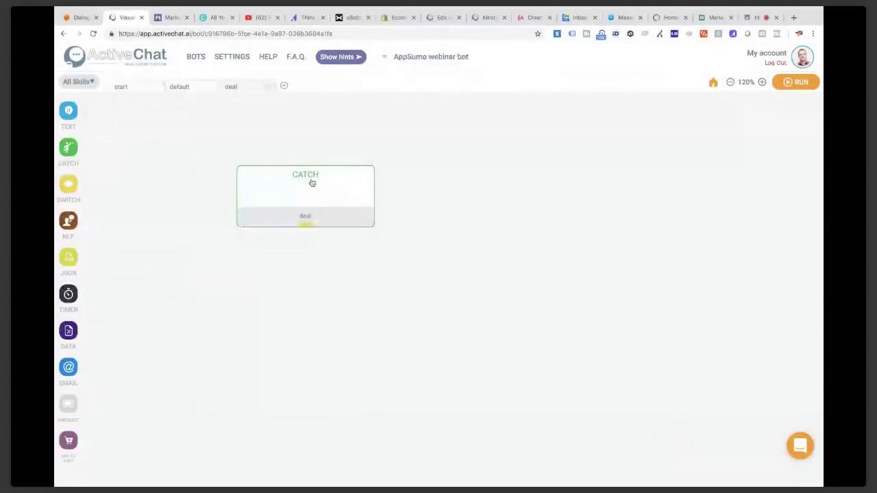
pyautogui.moveTo(78, 120)
pyautogui.moveTo(74, 115); pyautogui.dragTo(244, 252)
pyautogui.moveTo(308, 238); pyautogui.dragTo(307, 256)
pyautogui.click(307, 256)
pyautogui.write('Oh')
pyautogui.write(', to buy the')
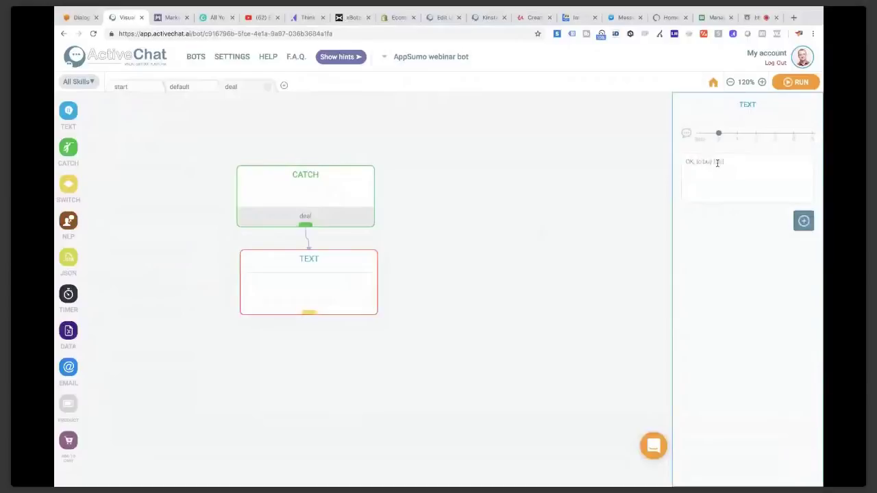
pyautogui.write(' deal up to the ti')
pyautogui.write('nk below')
pyautogui.click(783, 222)
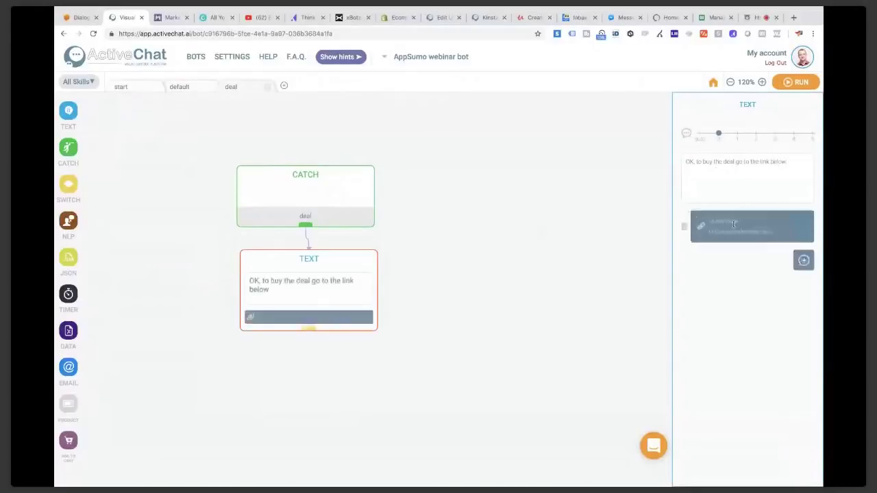
pyautogui.write('Buy the deal')
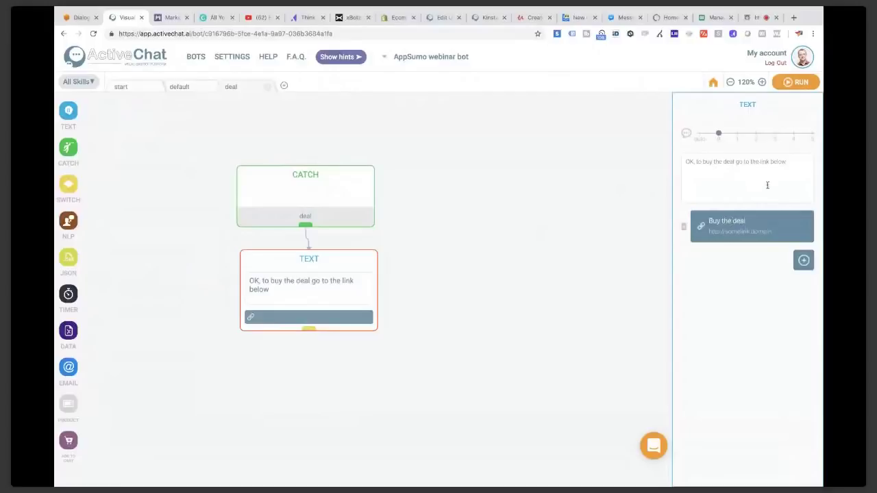
pyautogui.click(755, 232)
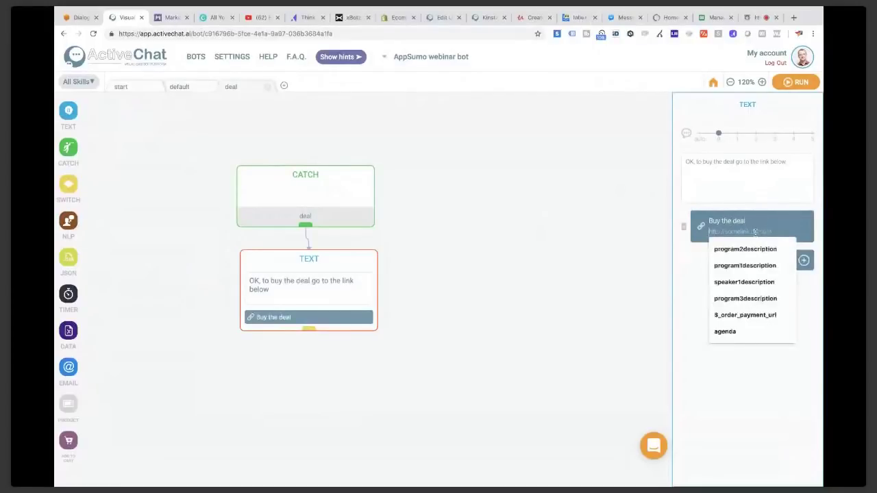
pyautogui.write('https://app')
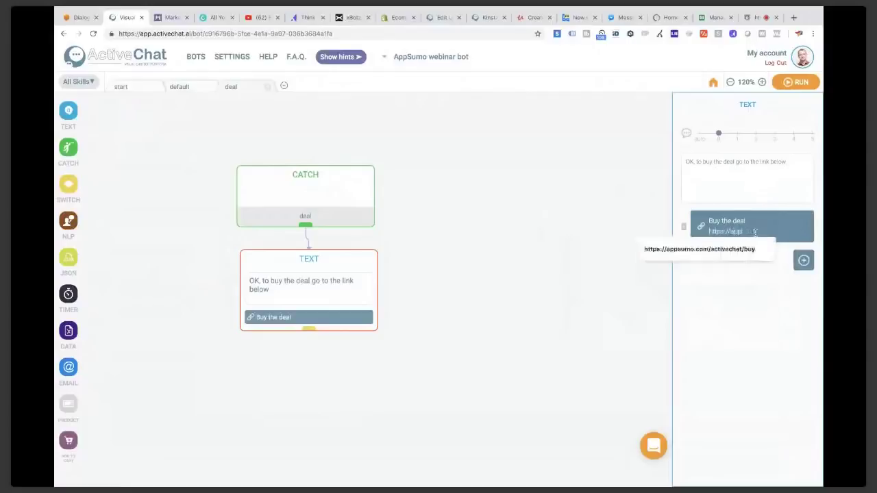
pyautogui.write('sumo.com/activechat')
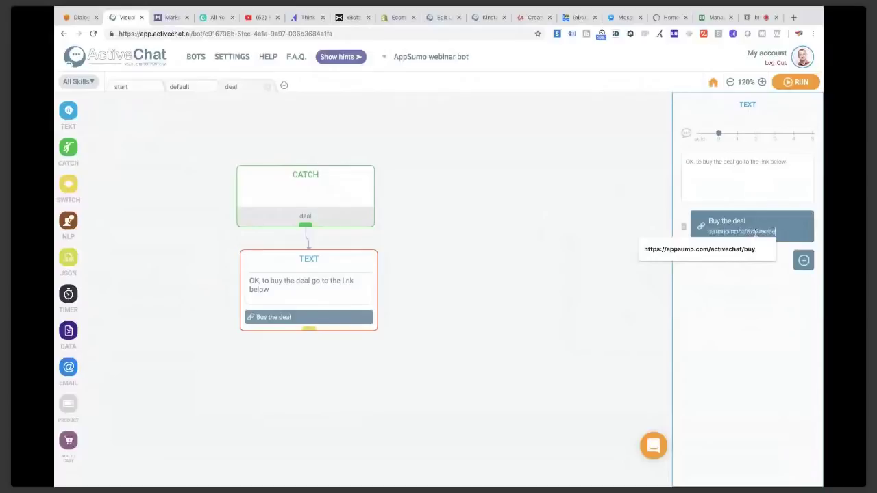
pyautogui.click(758, 249)
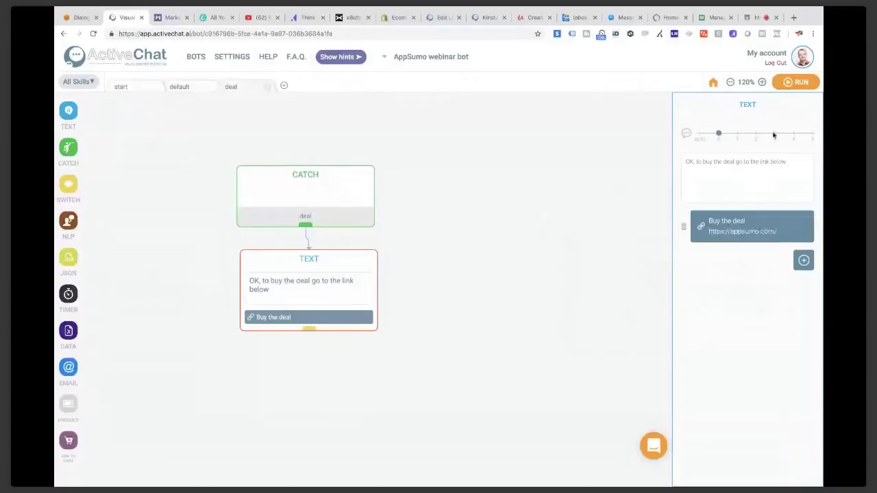
pyautogui.click(796, 85)
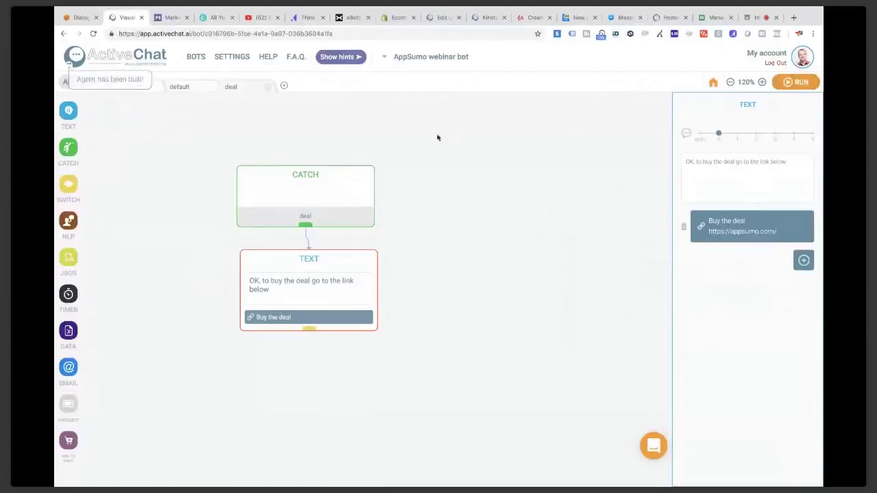
pyautogui.press('super+Tab')
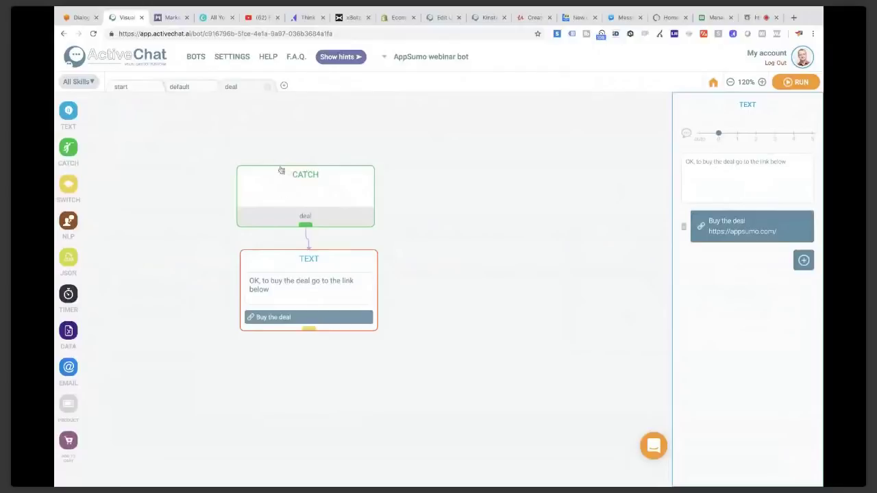
# - Send a second /start to the webinar bot in Messenger
pyautogui.press('super+Tab')
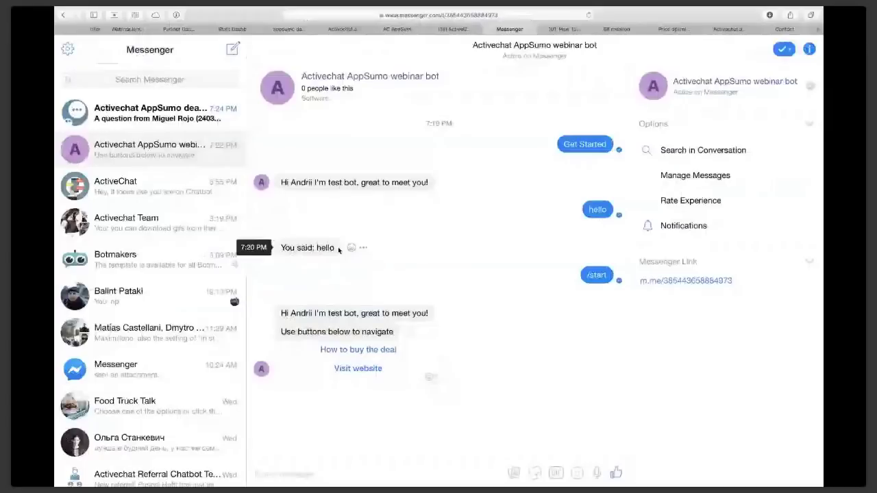
pyautogui.click(365, 478)
pyautogui.write('/start')
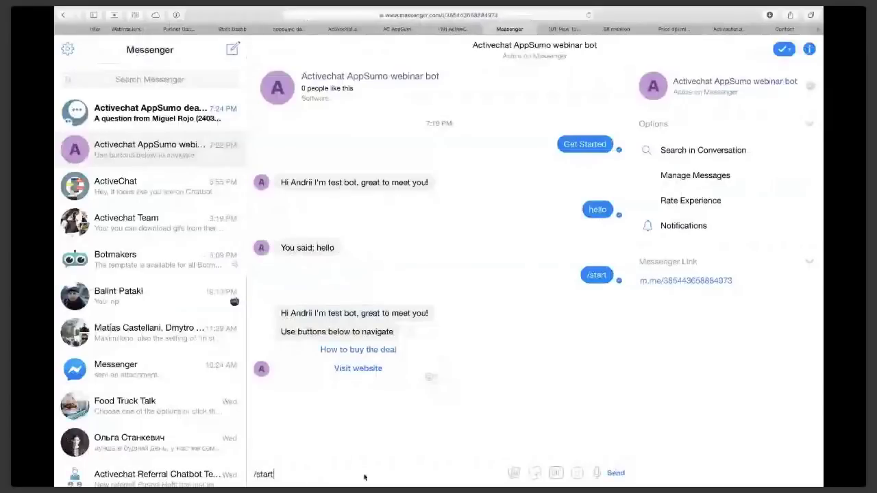
pyautogui.press('Return')
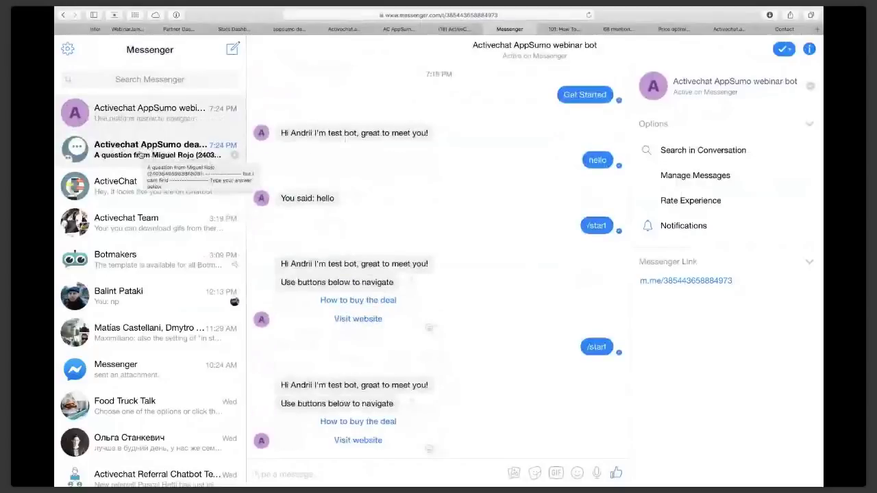
# - Reply 'what exactly?' in the AppSumo deal chatbot thread, then return to the webinar bot chat
pyautogui.click(140, 154)
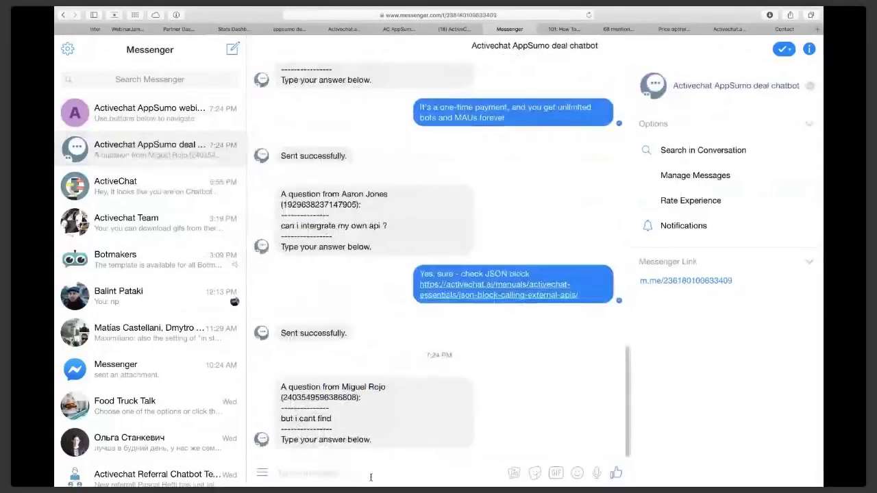
pyautogui.write('what')
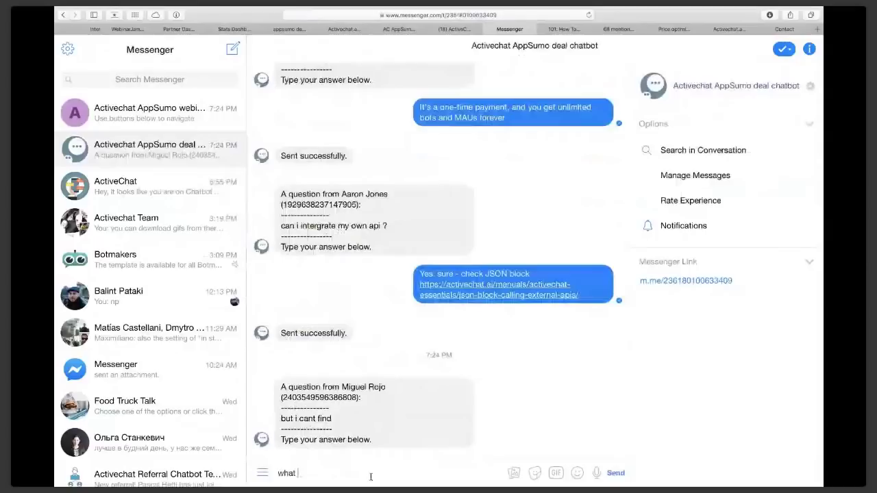
pyautogui.write('exactly?')
pyautogui.press('Return')
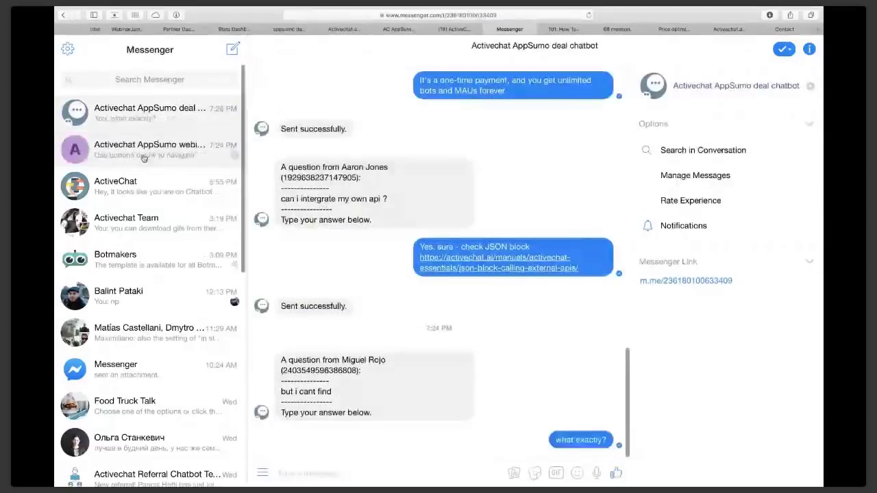
pyautogui.click(144, 158)
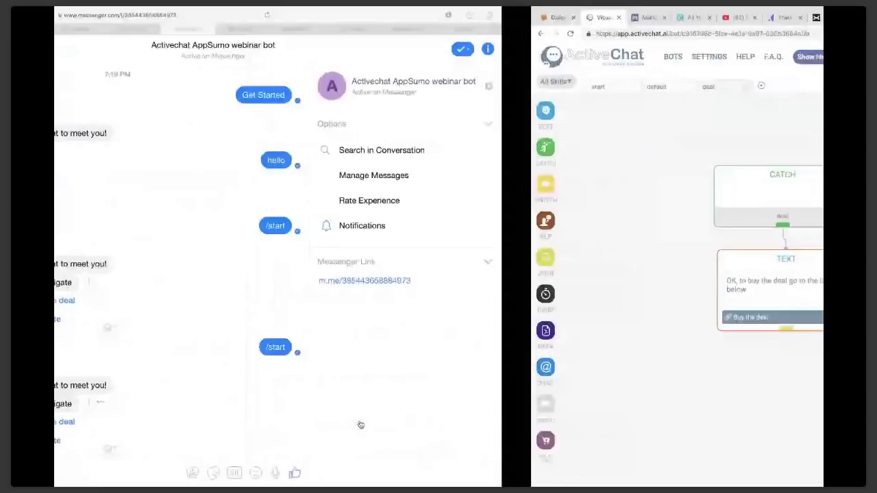
# - Check the start and deal skill flows, then send /start to the bot again
pyautogui.click(598, 87)
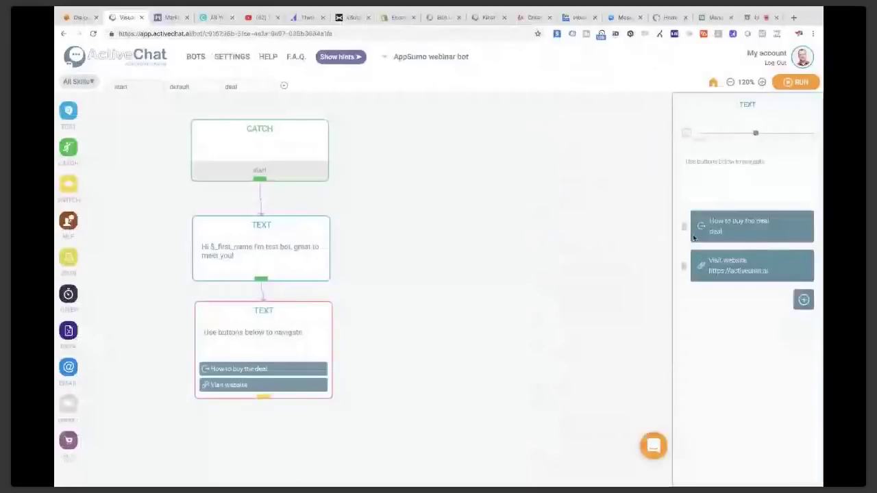
pyautogui.click(247, 87)
pyautogui.click(282, 261)
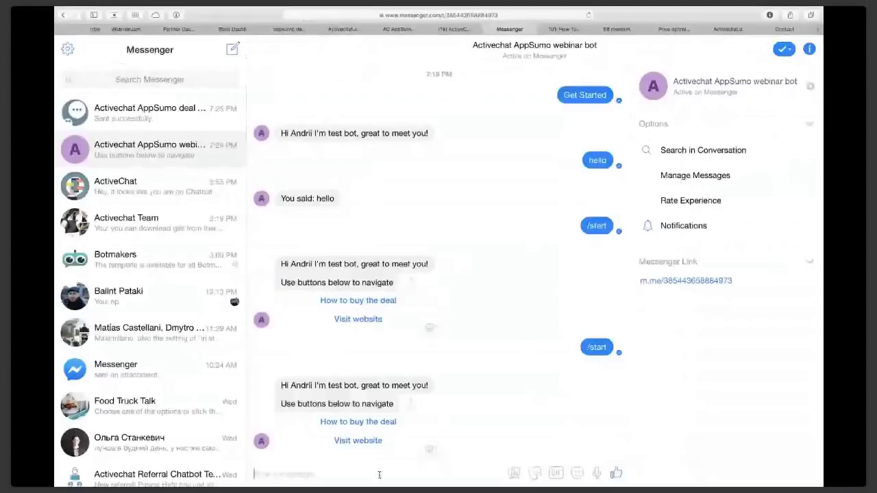
pyautogui.write('/start')
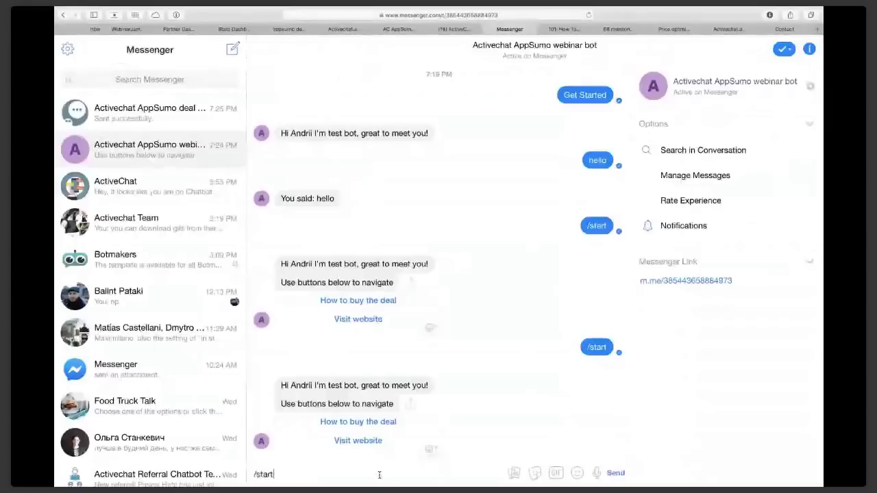
pyautogui.press('Return')
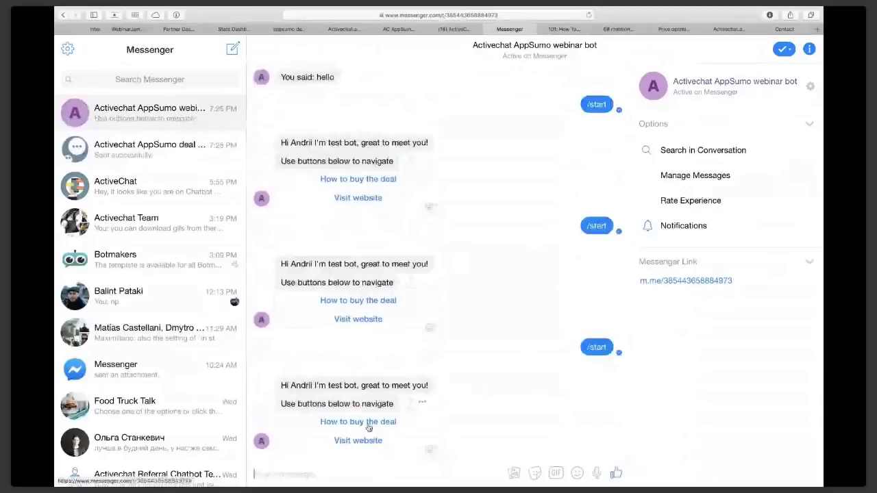
# - Choose How to buy the deal, open the Buy the deal AppSumo link, then close it
pyautogui.click(369, 427)
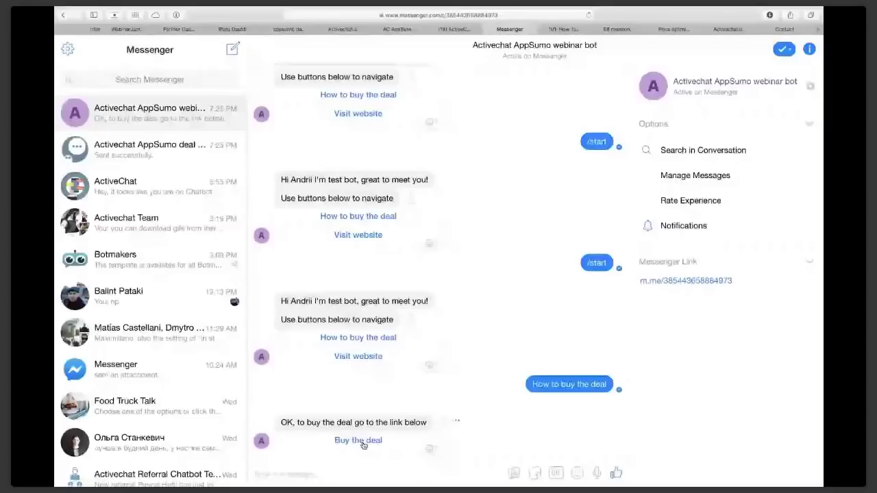
pyautogui.click(360, 440)
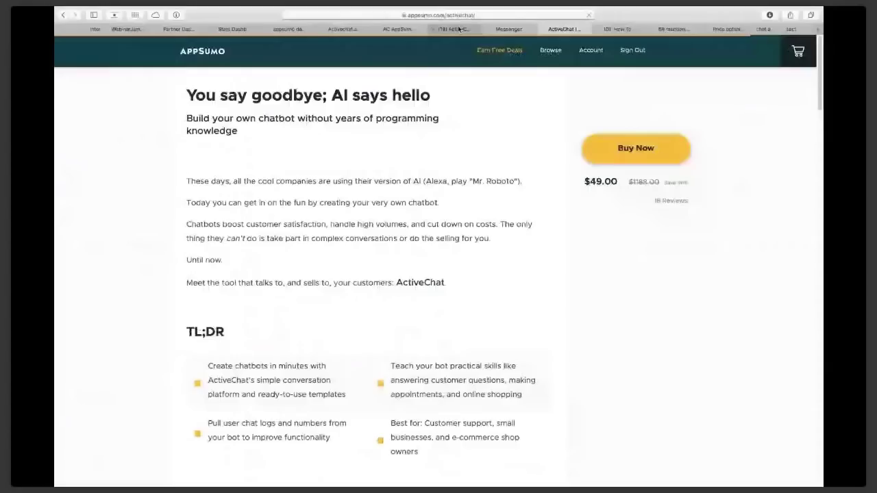
pyautogui.click(543, 30)
pyautogui.press('super+Tab')
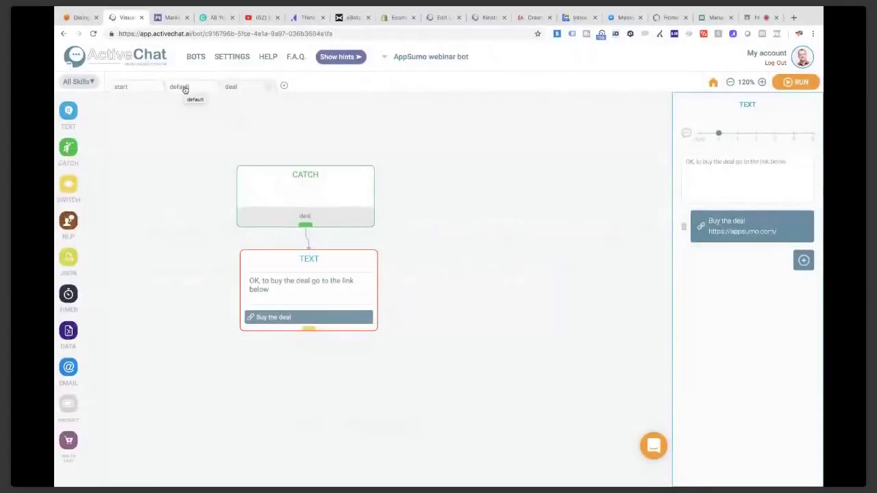
# - Replace the default skill's echo TEXT block with a SWITCH block connected under CATCH
pyautogui.click(182, 87)
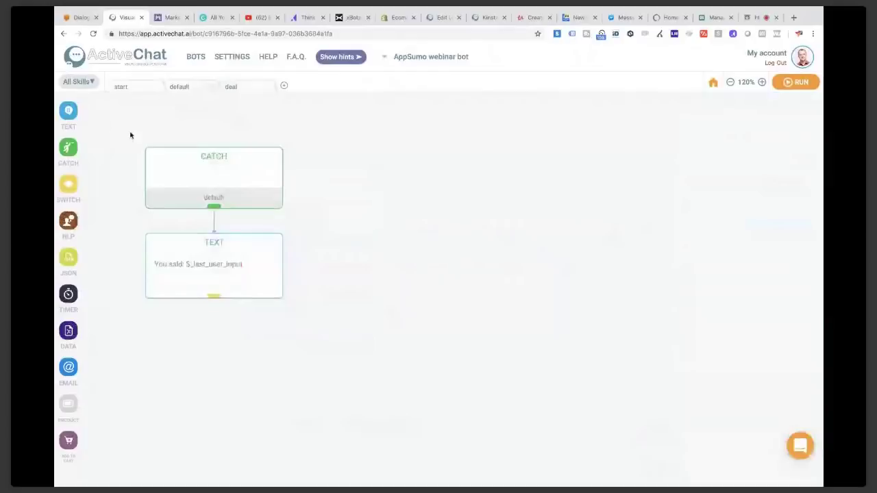
pyautogui.rightClick(187, 254)
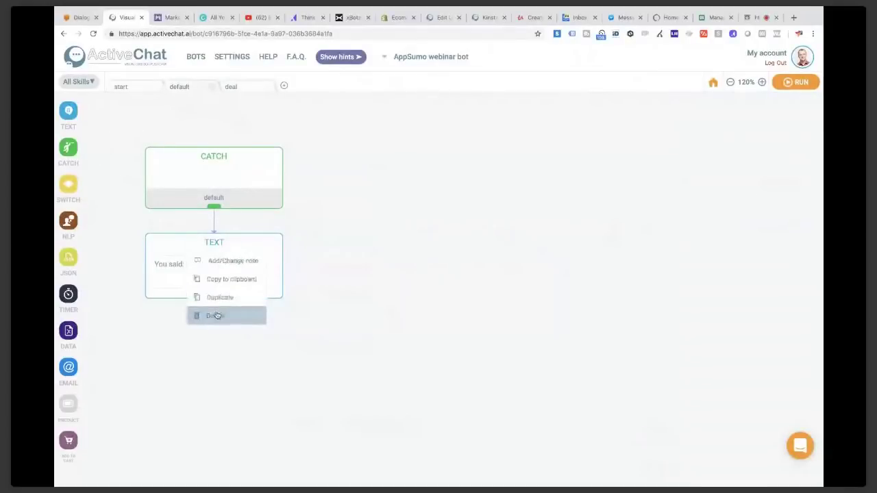
pyautogui.click(217, 315)
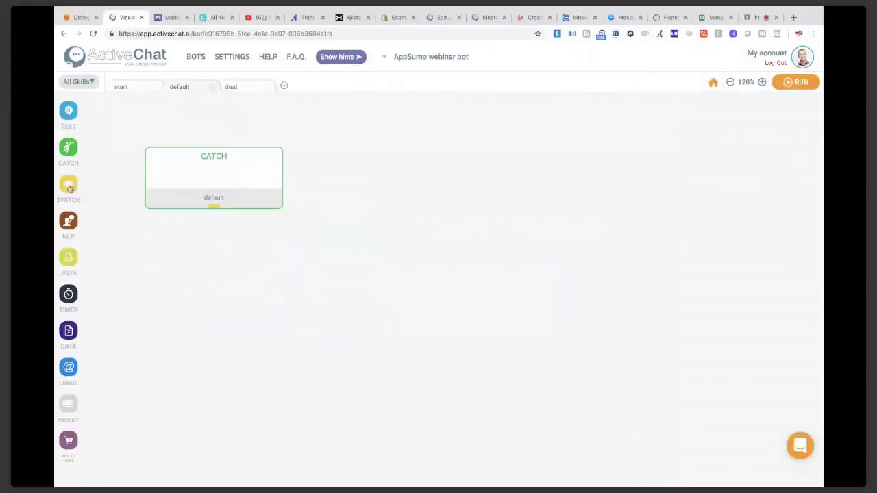
pyautogui.moveTo(70, 188); pyautogui.dragTo(146, 241)
pyautogui.moveTo(214, 207); pyautogui.dragTo(212, 258)
pyautogui.click(212, 246)
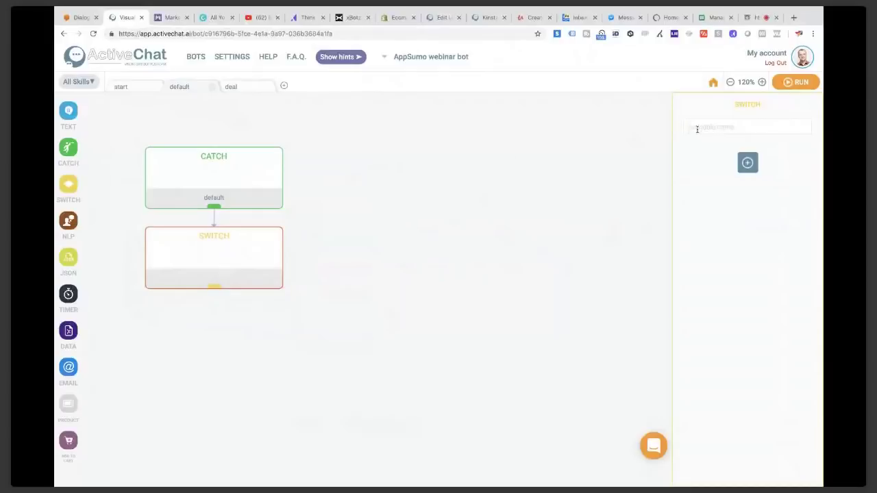
# - Switch on $_last_user_input and add a first condition matching hello
pyautogui.click(696, 128)
pyautogui.write('$_last')
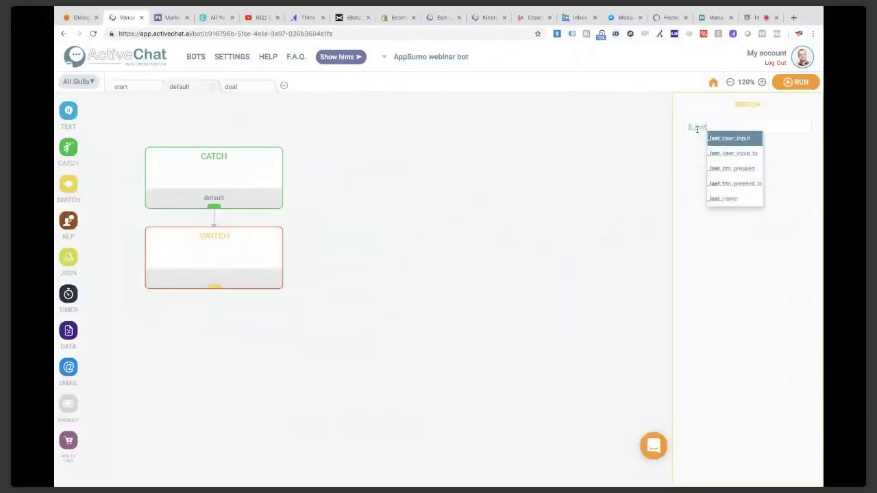
pyautogui.press('Return')
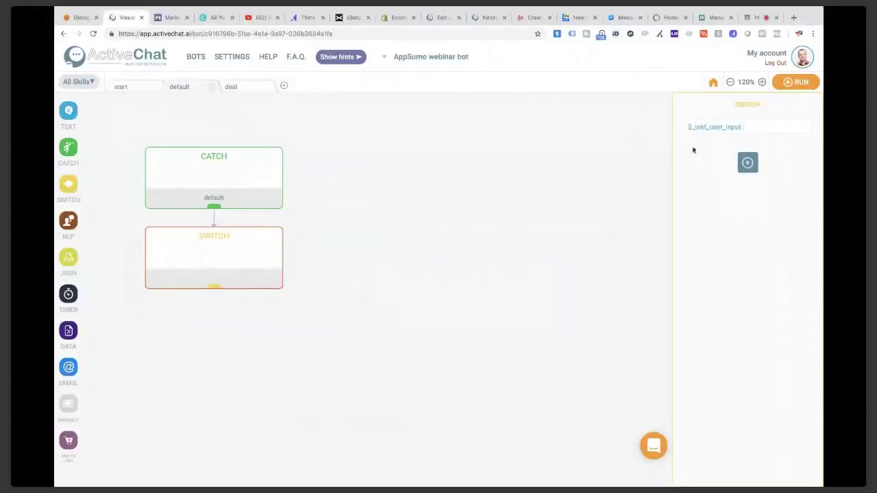
pyautogui.click(748, 162)
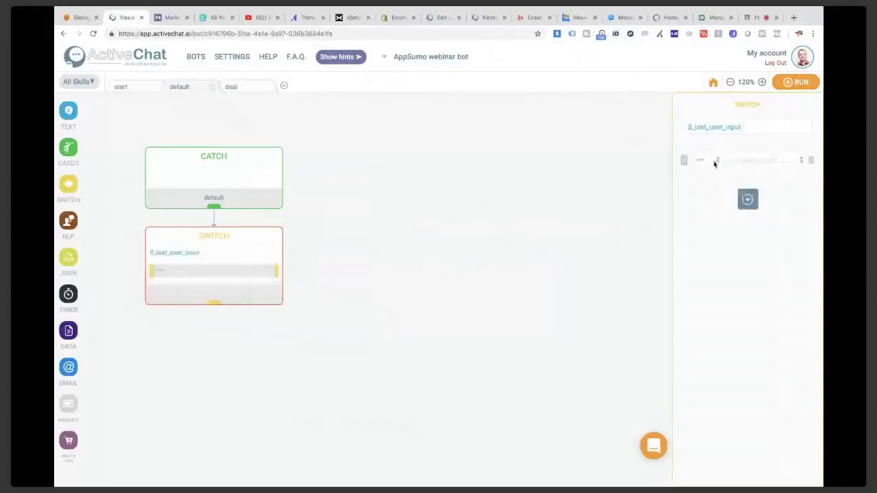
pyautogui.click(714, 163)
pyautogui.click(706, 179)
pyautogui.click(745, 160)
pyautogui.write('hello')
pyautogui.click(747, 200)
# - Add two more SWITCH conditions matching unsubscribe and purchase
pyautogui.click(712, 199)
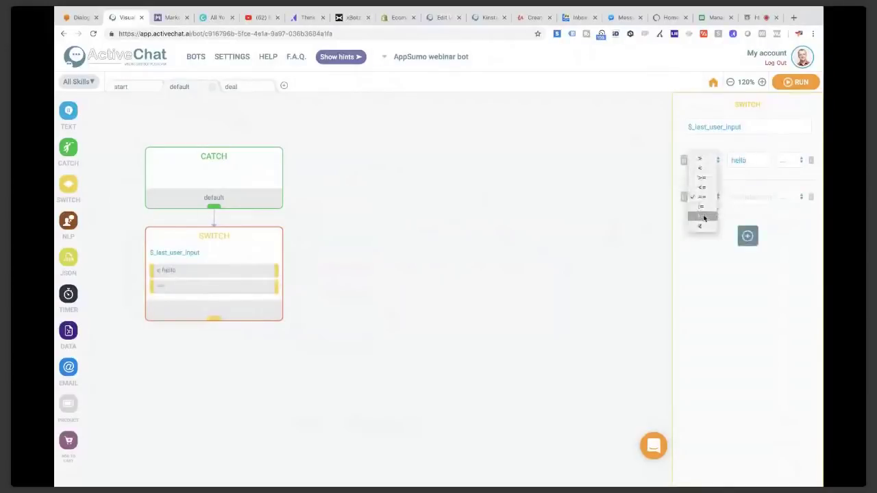
pyautogui.click(702, 216)
pyautogui.click(751, 199)
pyautogui.write('unsubscribe')
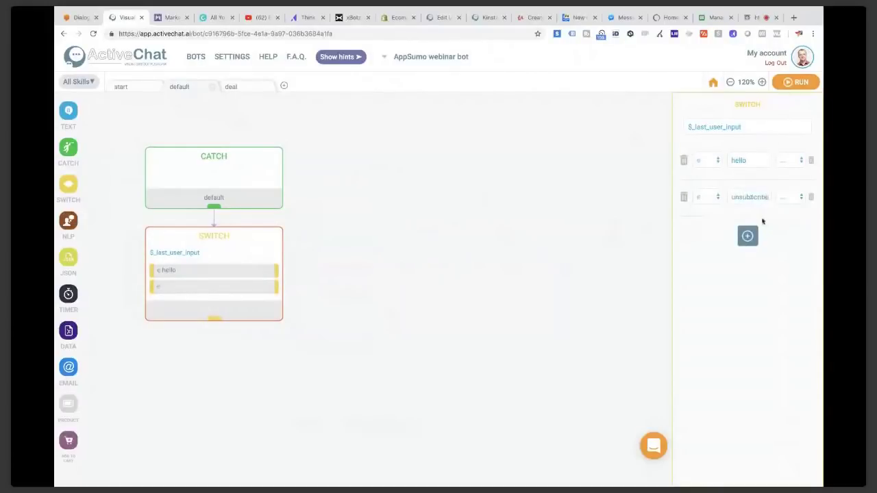
pyautogui.click(747, 235)
pyautogui.click(704, 235)
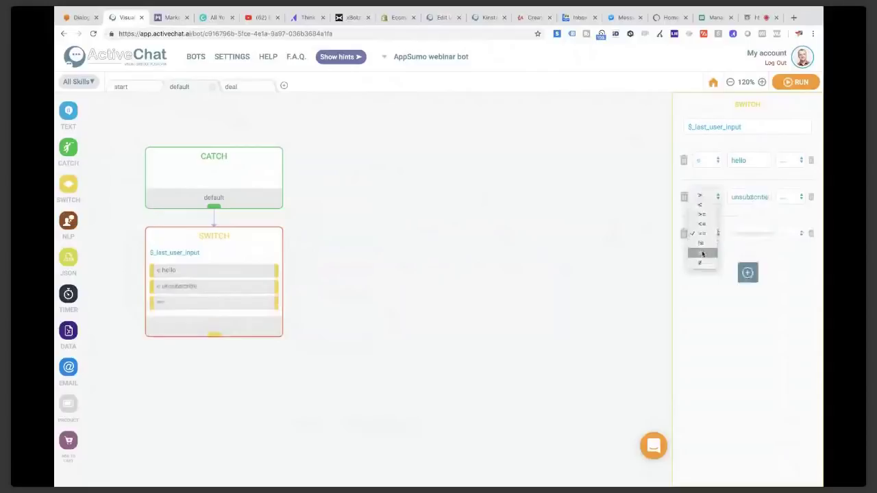
pyautogui.click(703, 254)
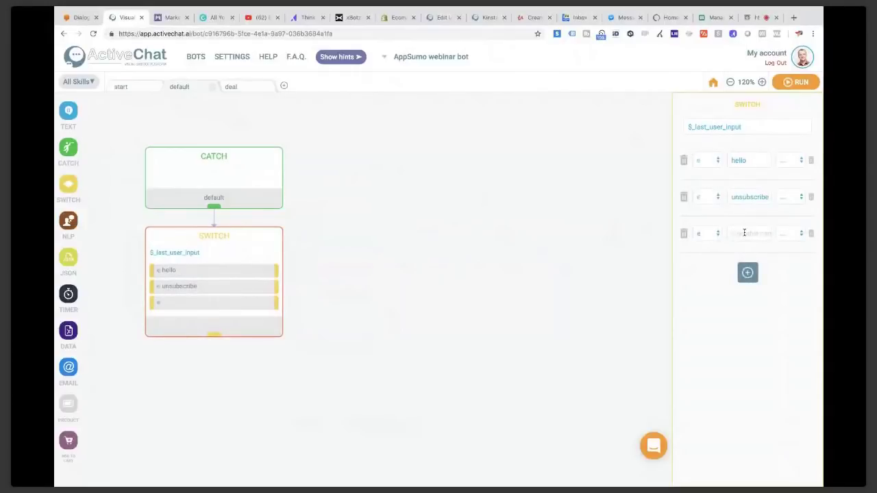
pyautogui.write('purchase')
pyautogui.click(727, 313)
# - Add a fallback reply 'Sorry, can you say it again please?' for unmatched input
pyautogui.click(214, 338)
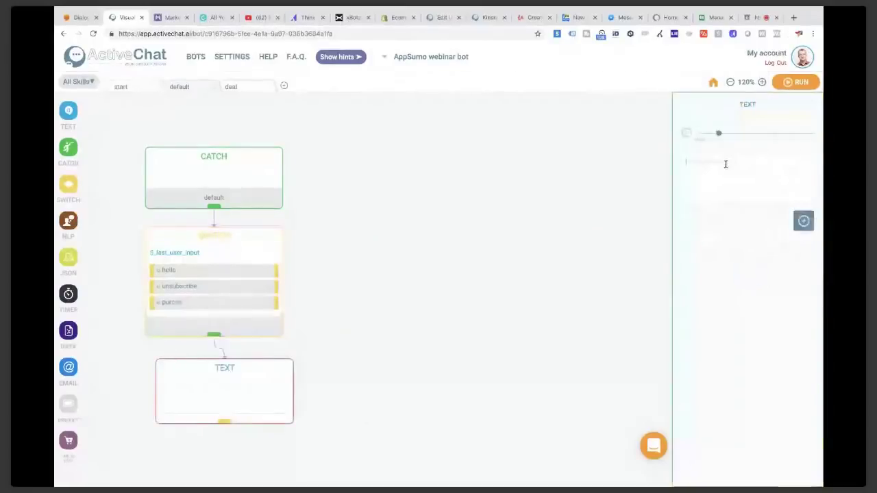
pyautogui.write('/you/e (')
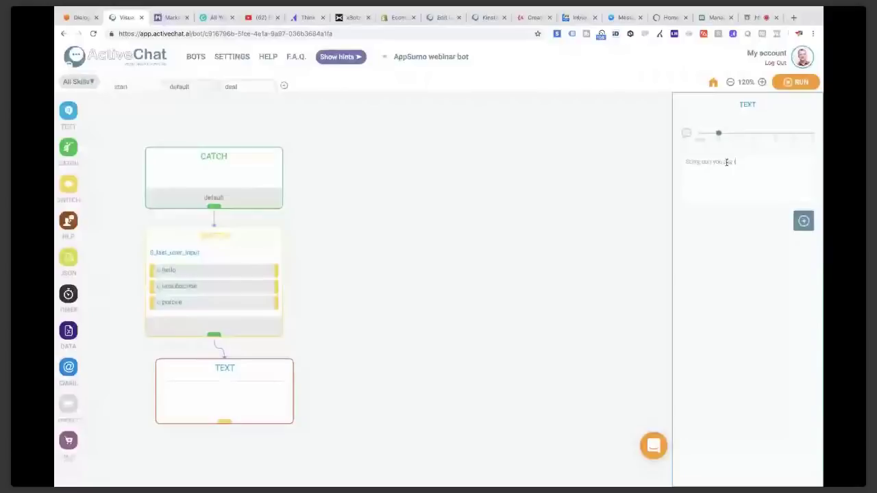
pyautogui.write('t again please?')
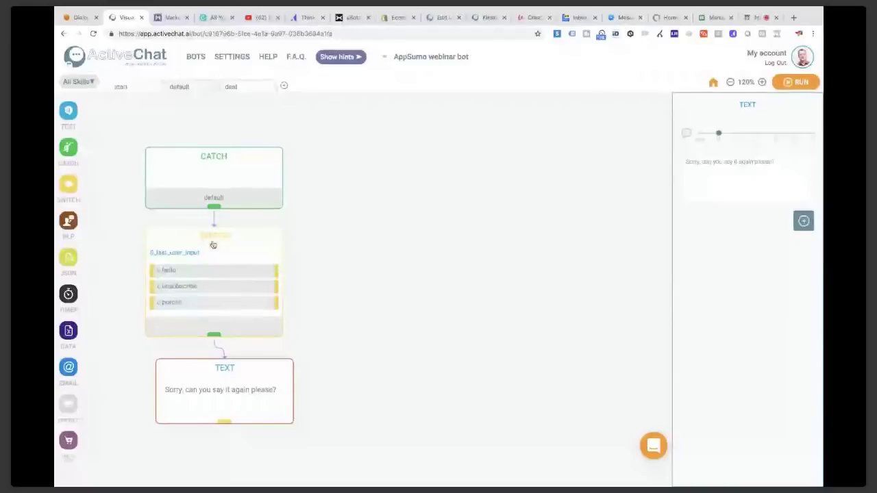
# - Make the hello branch reply 'Hi there!'
pyautogui.moveTo(63, 112)
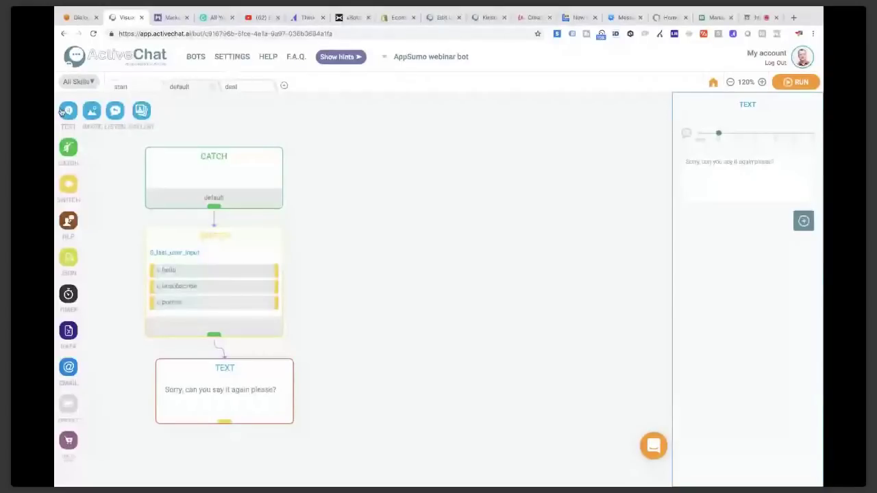
pyautogui.click(63, 112)
pyautogui.write('Hi there!')
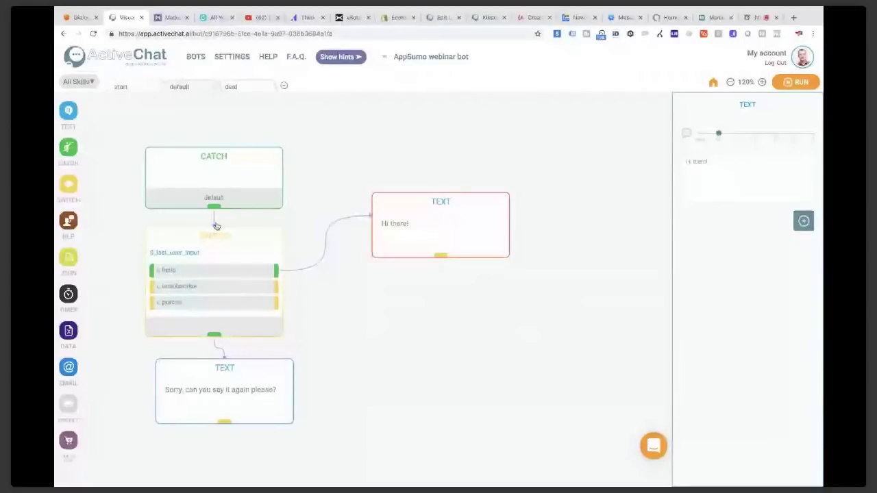
pyautogui.moveTo(68, 116)
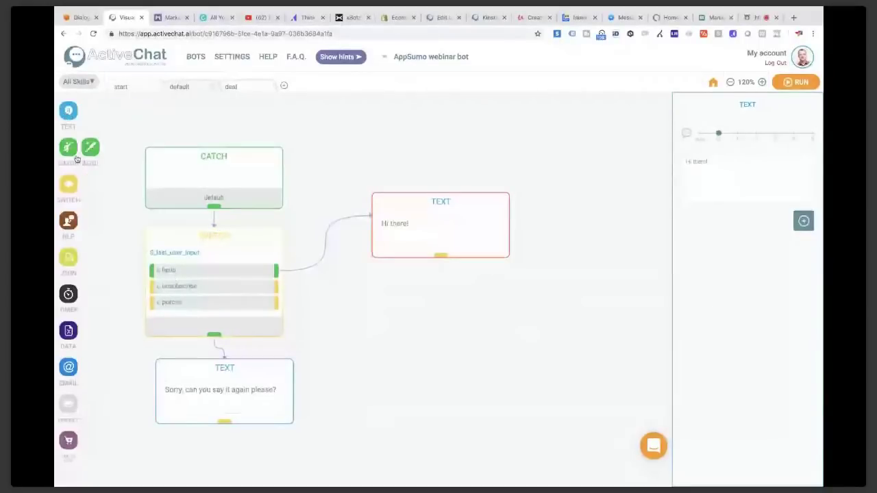
# - Add a TEXT block to the unsubscribe branch replying 'OK, you are unsubscribed now!'
pyautogui.moveTo(68, 119); pyautogui.dragTo(386, 280)
pyautogui.moveTo(278, 287); pyautogui.dragTo(386, 297)
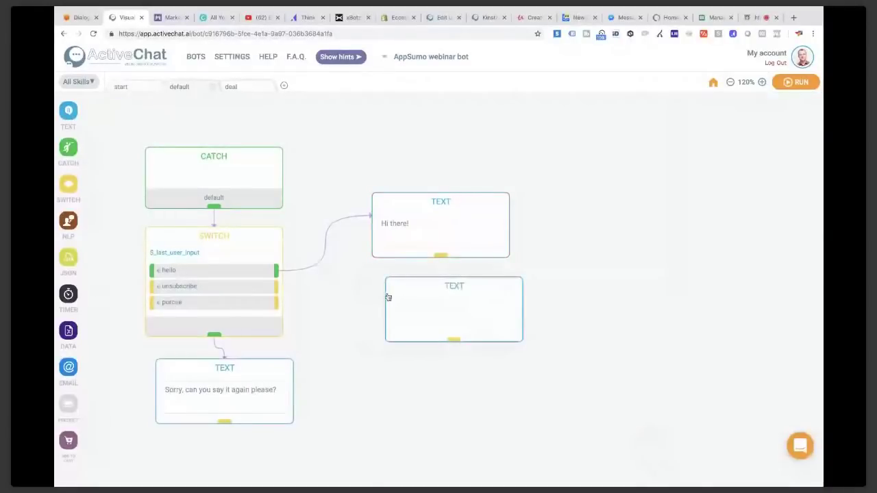
pyautogui.click(493, 275)
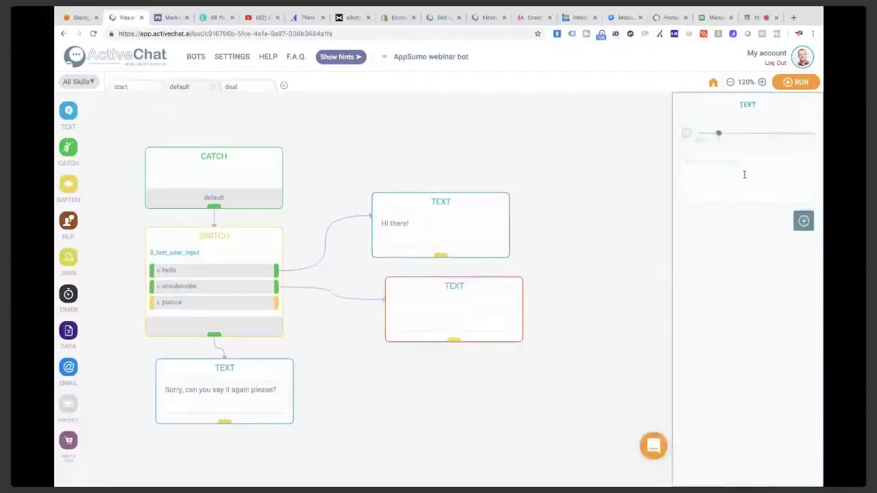
pyautogui.write('OK, you unsubscribed!ed :)')
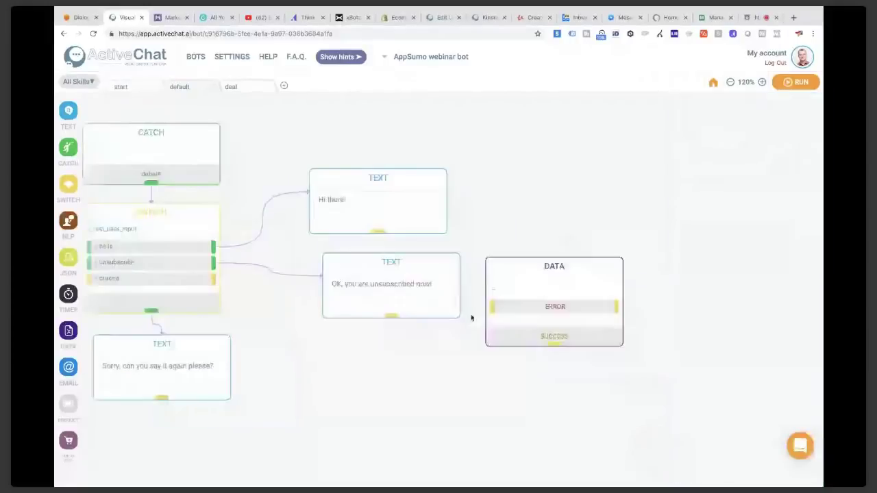
# - Connect the reply to a DATA block that sets $subscribed to false
pyautogui.moveTo(471, 318); pyautogui.dragTo(522, 280)
pyautogui.click(522, 280)
pyautogui.click(693, 131)
pyautogui.write('unsubscribed')
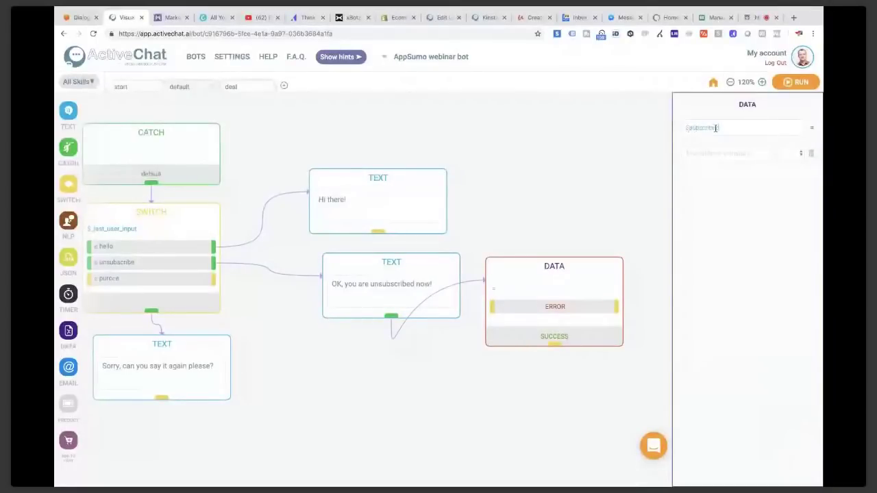
pyautogui.click(711, 153)
pyautogui.write('false')
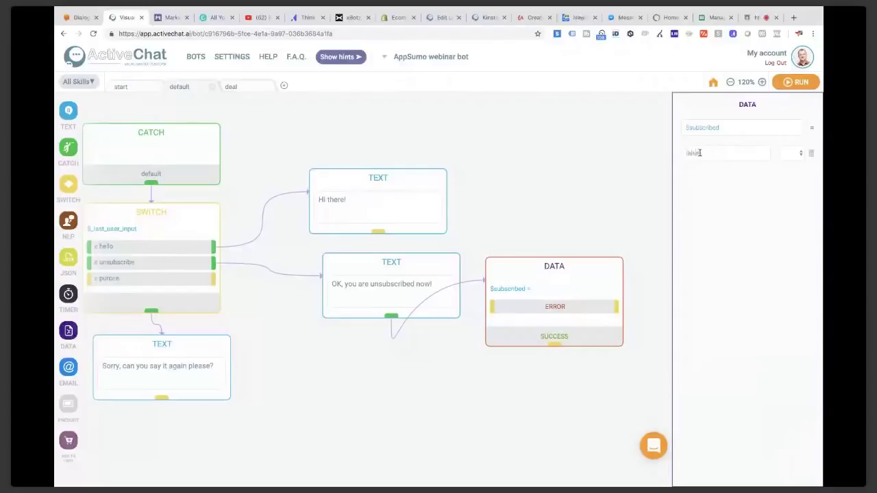
pyautogui.click(586, 211)
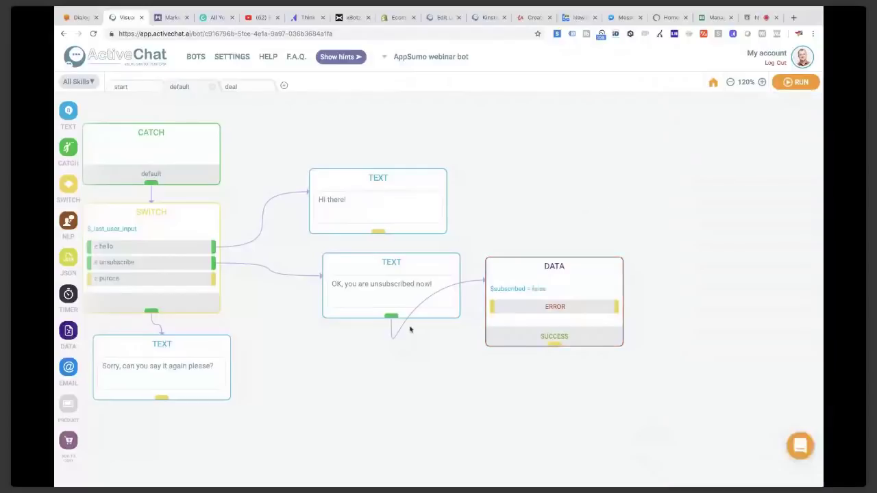
pyautogui.moveTo(364, 378); pyautogui.dragTo(416, 366)
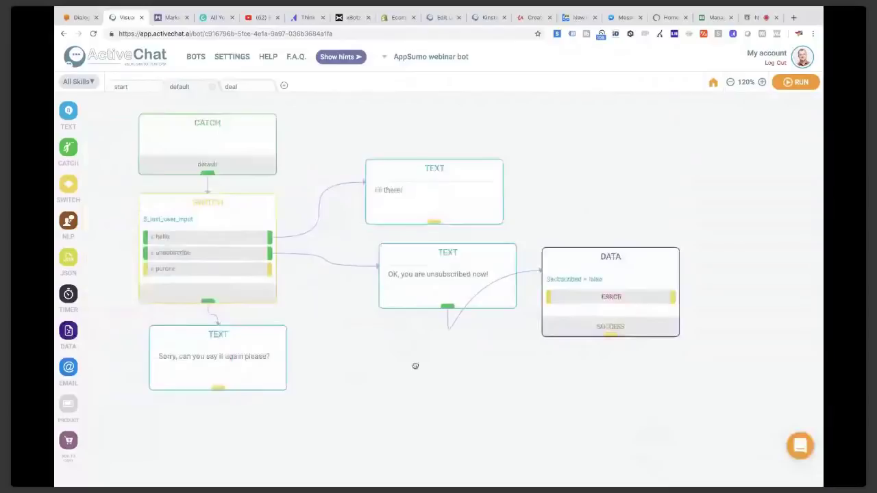
# - Extend the SWITCH's purchase condition with 'or equals buy'
pyautogui.click(207, 258)
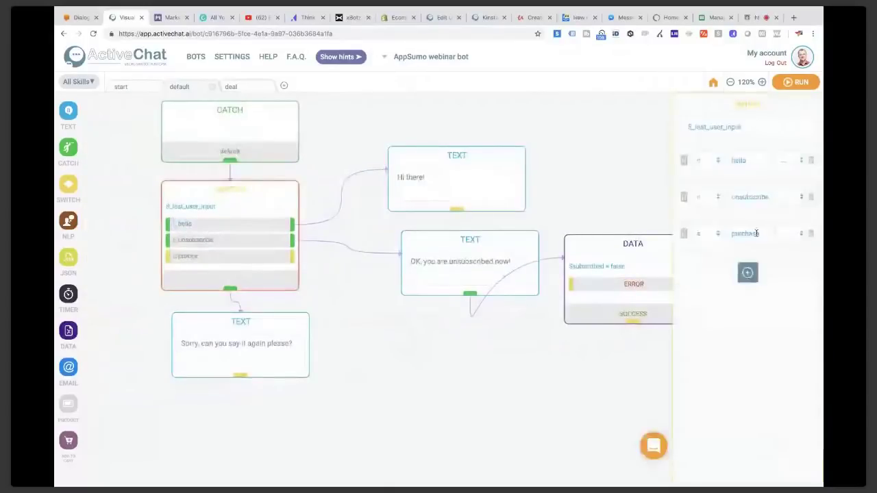
pyautogui.moveTo(68, 111)
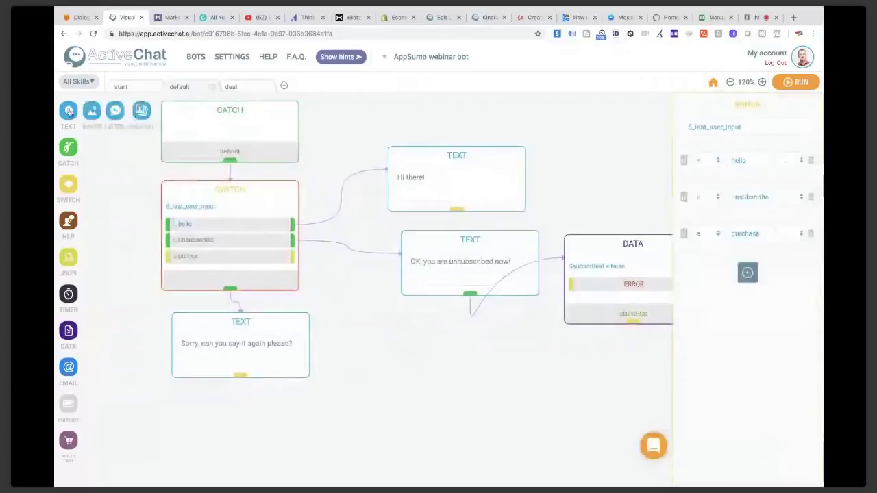
pyautogui.click(789, 237)
pyautogui.click(787, 242)
pyautogui.click(712, 253)
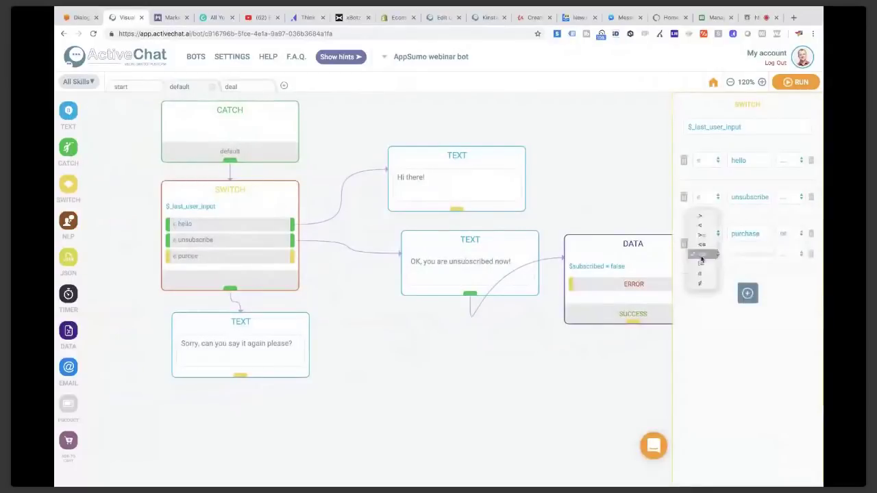
pyautogui.click(718, 265)
pyautogui.click(745, 253)
pyautogui.write('buy')
pyautogui.click(732, 330)
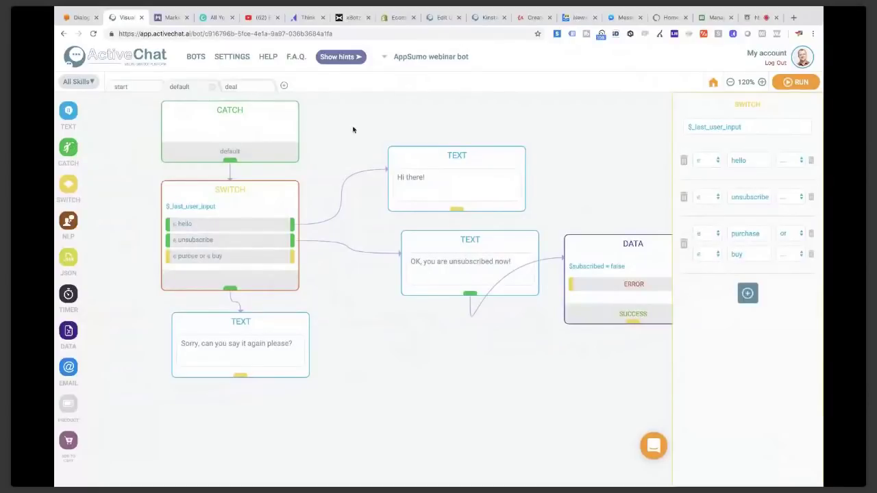
# - Add a SEND block to the deal skill on that branch, then run the bot
pyautogui.moveTo(360, 128); pyautogui.dragTo(334, 137)
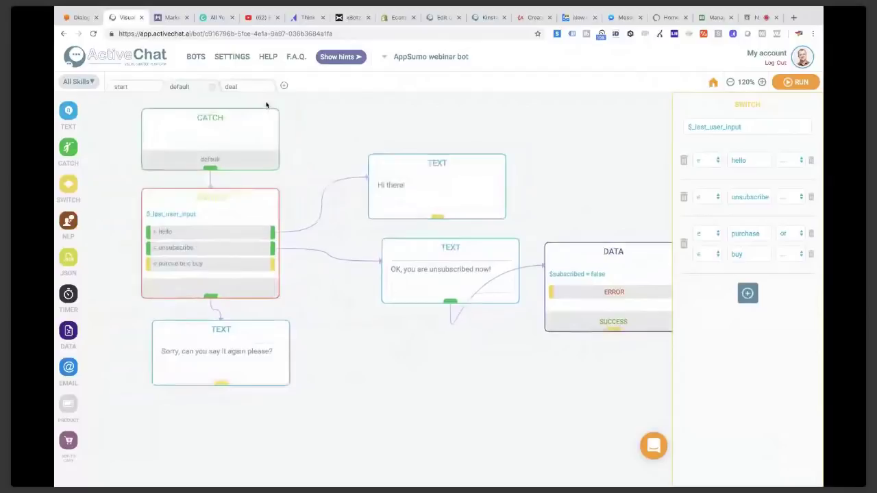
pyautogui.moveTo(68, 147); pyautogui.dragTo(357, 351)
pyautogui.click(329, 299)
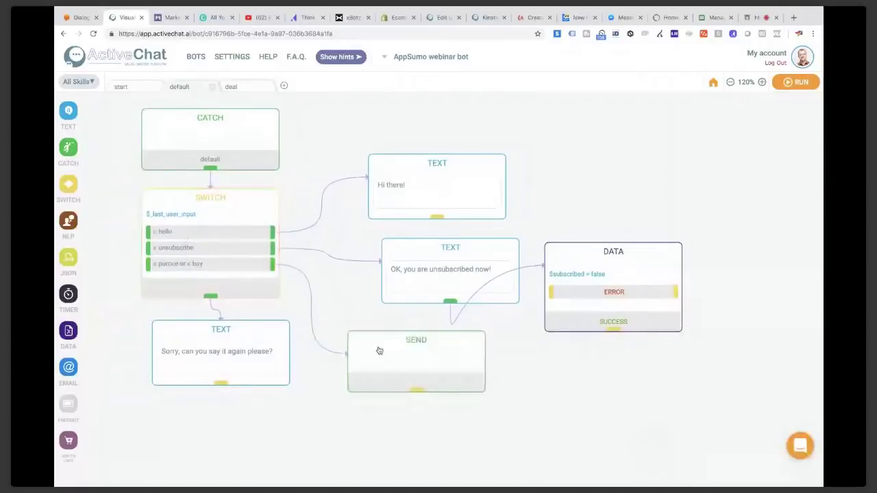
pyautogui.click(699, 126)
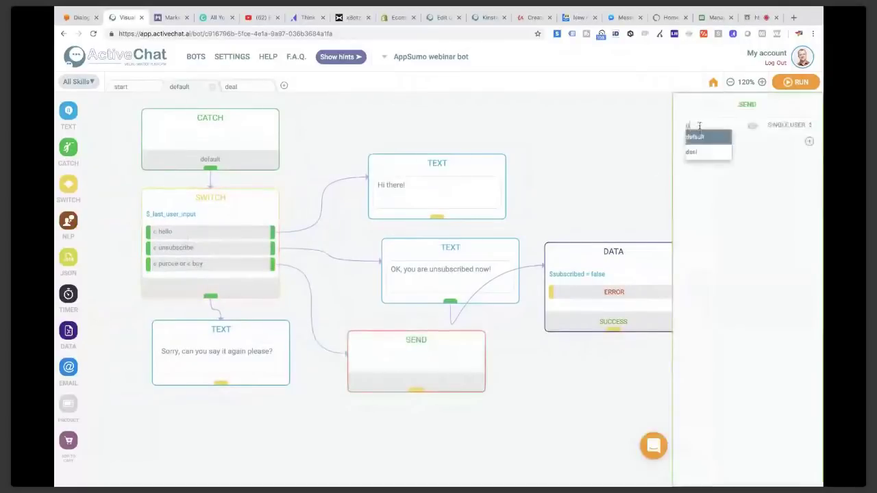
pyautogui.click(694, 152)
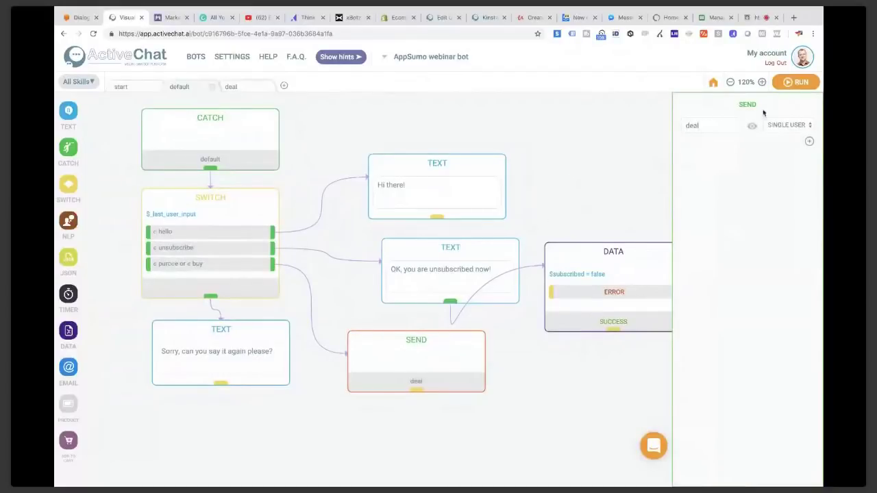
pyautogui.click(799, 82)
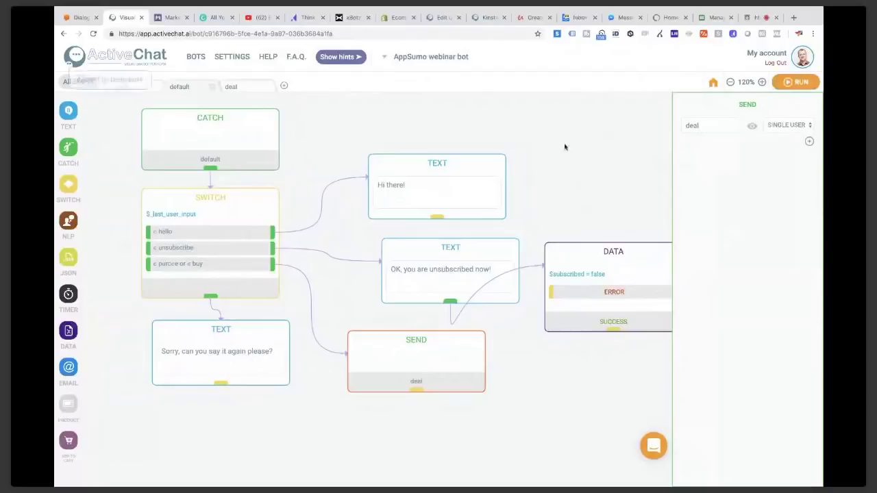
# - Send /start to the AppSumo webinar bot in Messenger
pyautogui.press('super+Tab')
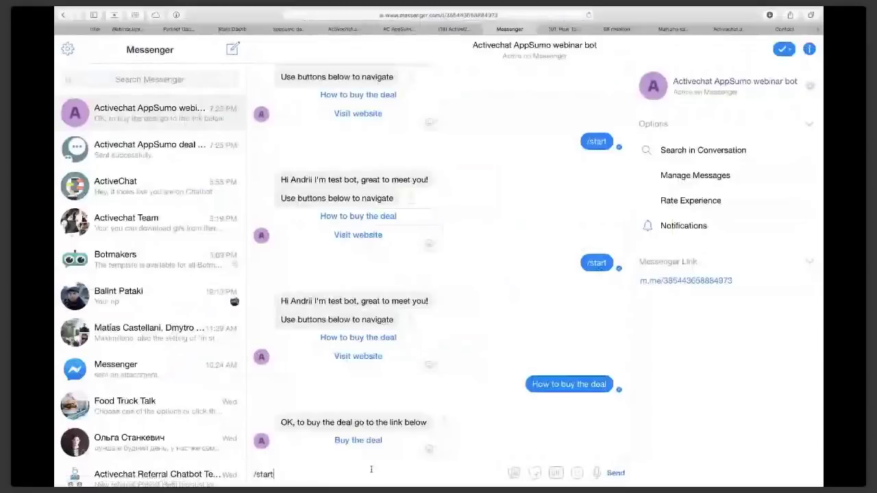
pyautogui.press('Return')
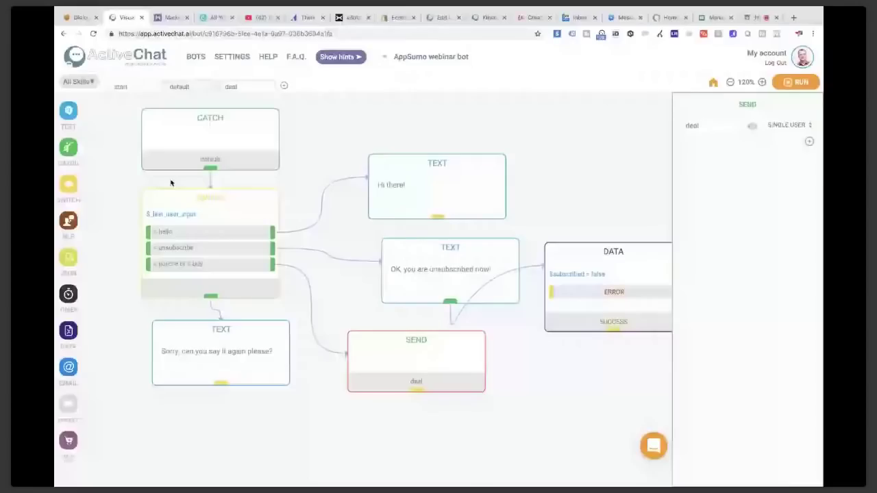
# - Delete the purchase-or-buy SWITCH condition and check the start skill's greeting block
pyautogui.click(172, 197)
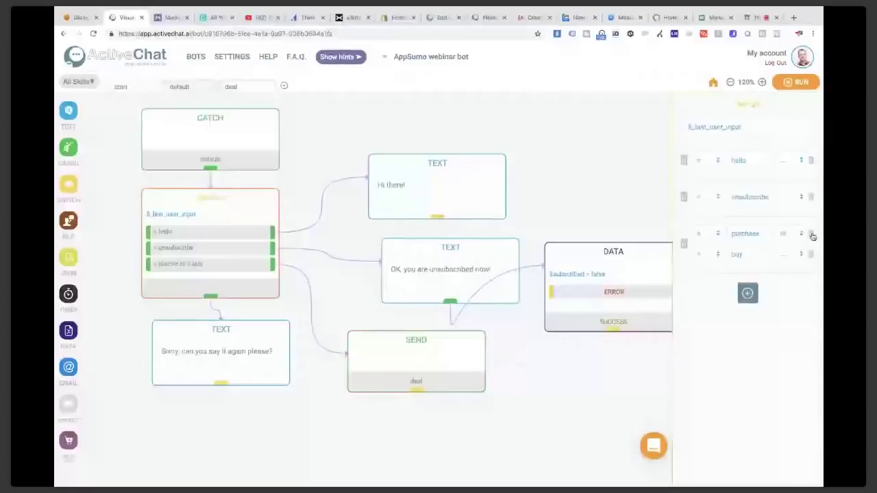
pyautogui.click(684, 244)
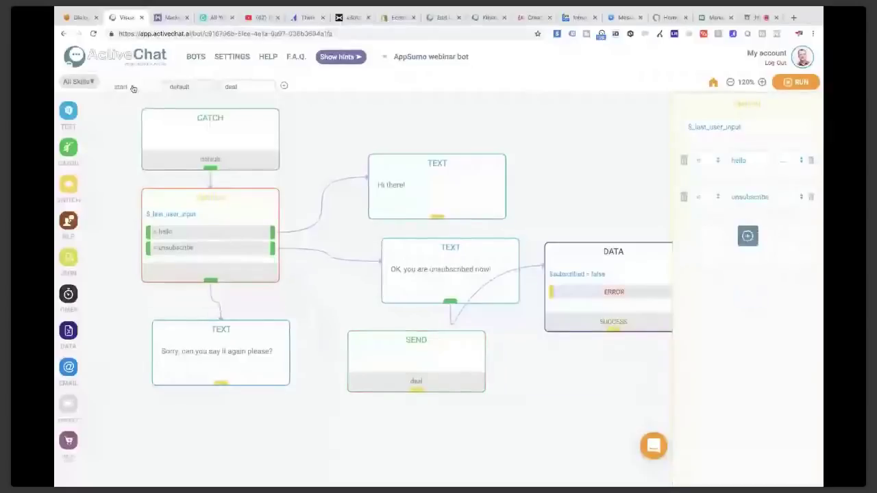
pyautogui.click(132, 88)
pyautogui.click(245, 235)
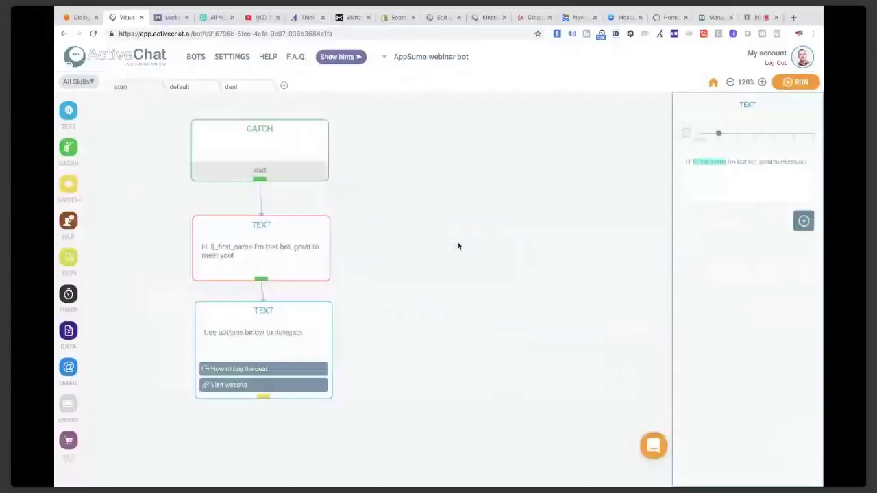
pyautogui.press('super+Tab')
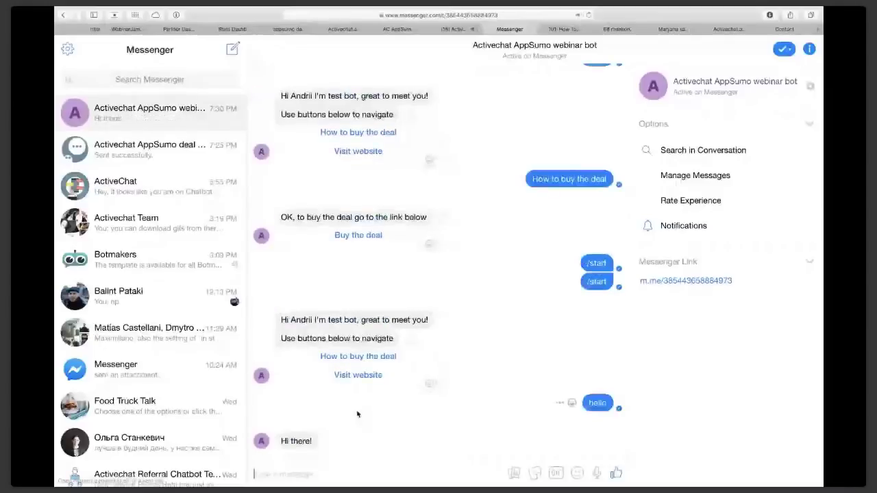
# - Send 'unsubscribe' to the bot, then return to ActiveChat's default skill flow
pyautogui.write('unsubsc')
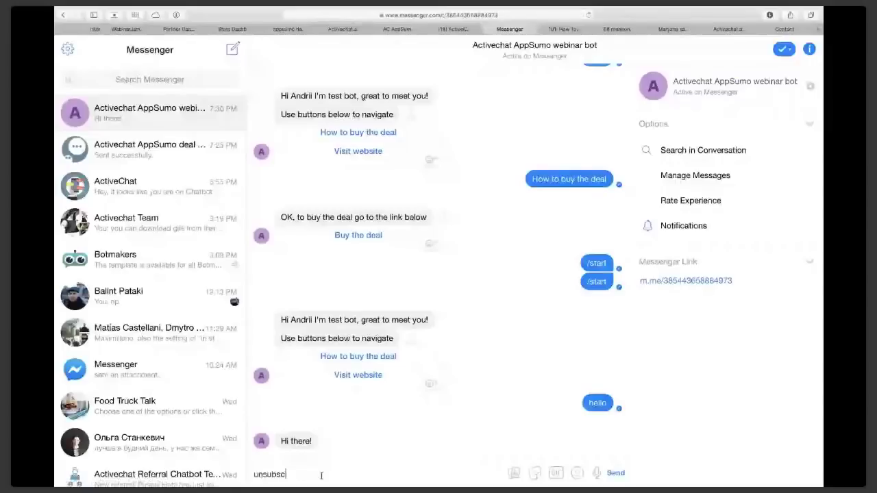
pyautogui.write('ribe')
pyautogui.press('Return')
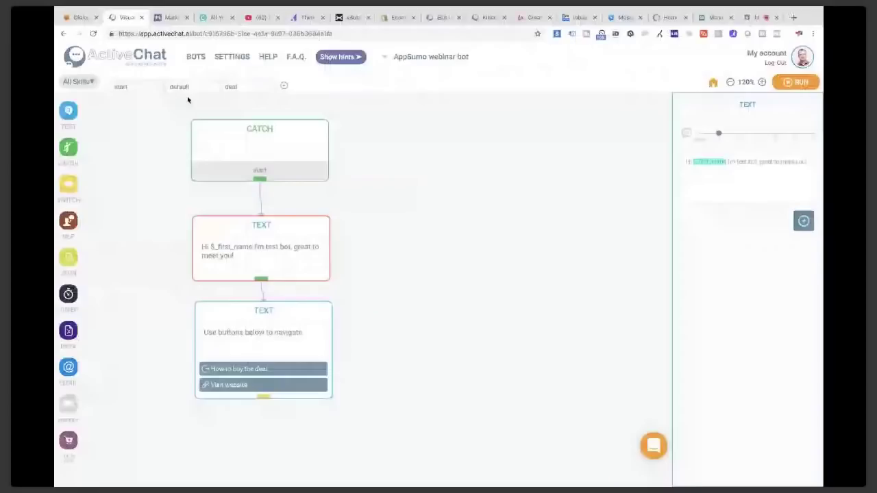
pyautogui.click(183, 96)
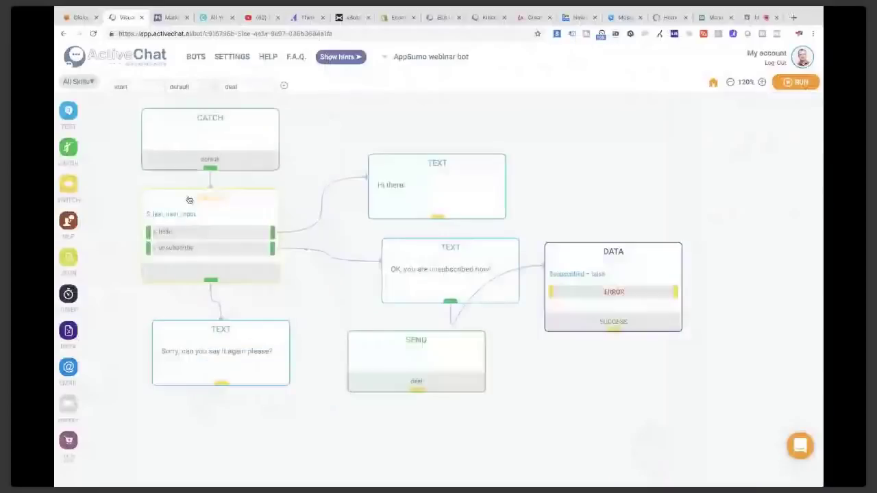
# - Add a third SWITCH condition with the value 'buy'
pyautogui.click(190, 199)
pyautogui.click(747, 236)
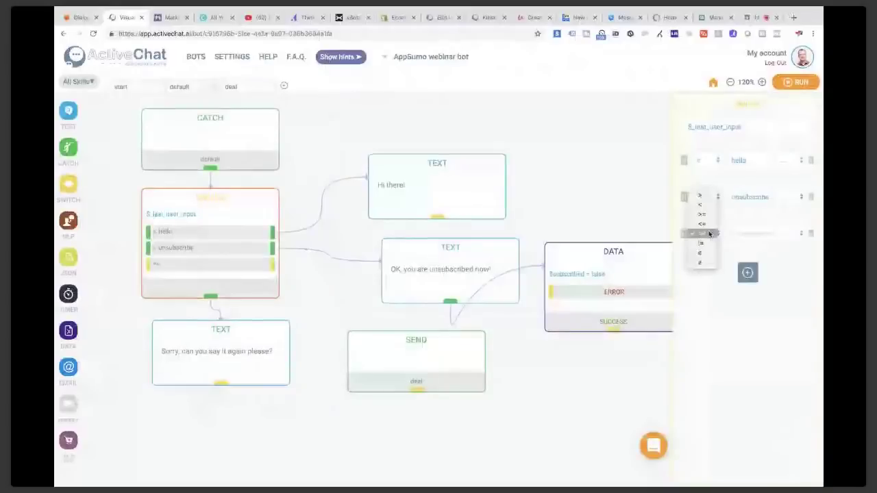
pyautogui.click(743, 232)
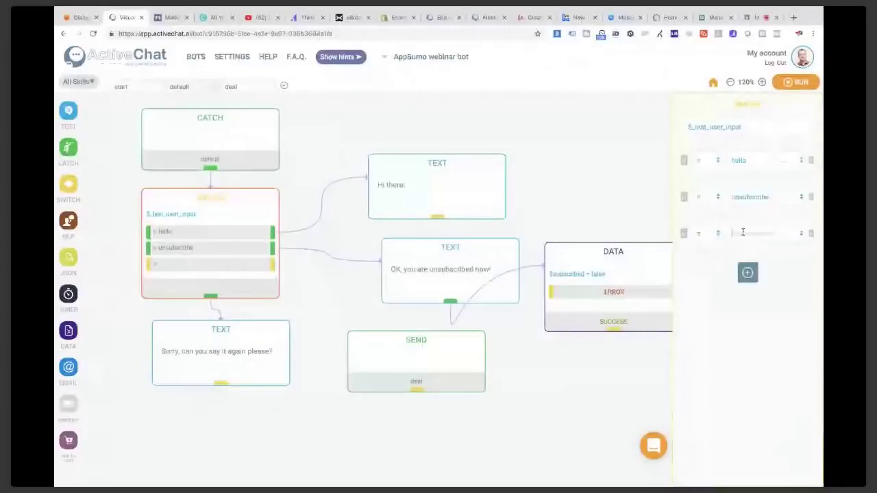
pyautogui.write('buy')
pyautogui.click(788, 82)
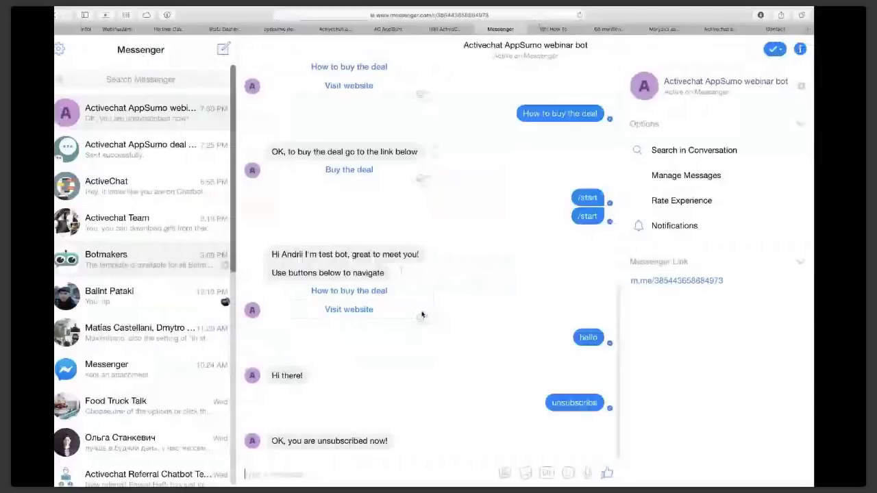
# - Restart the Messenger conversation with /start and send 'buy' to the bot
pyautogui.write('/start')
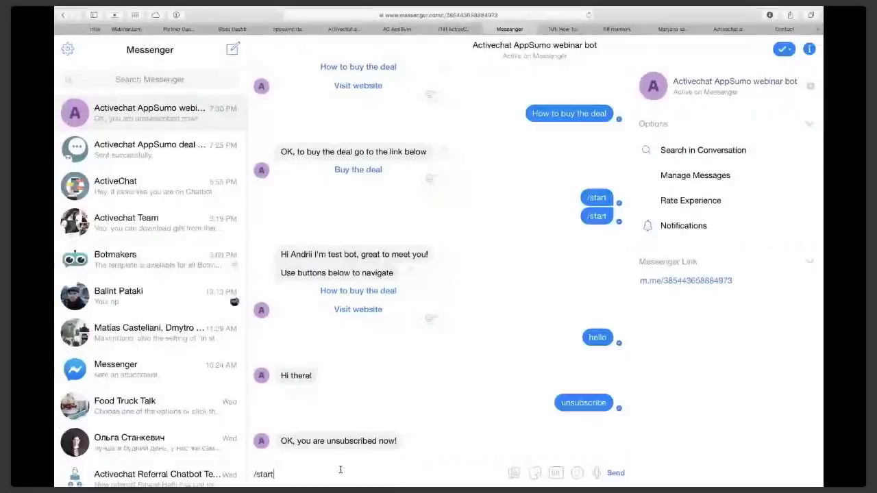
pyautogui.press('Return')
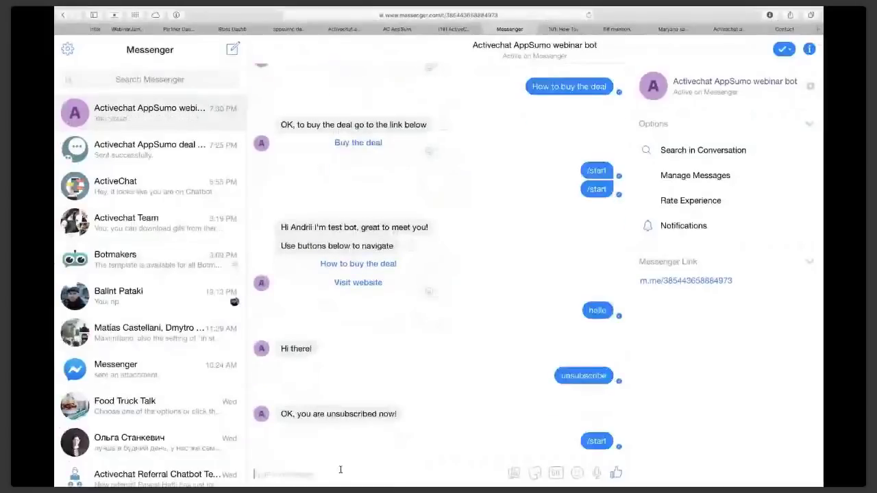
pyautogui.write('buy')
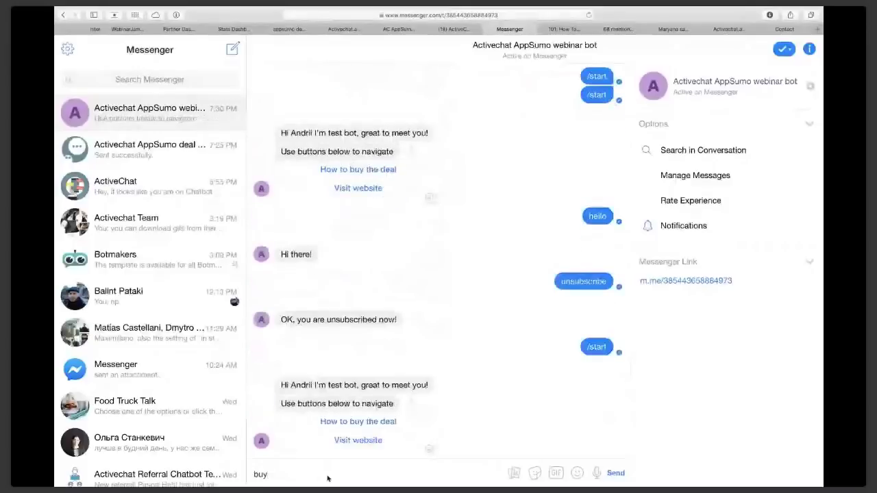
pyautogui.press('Return')
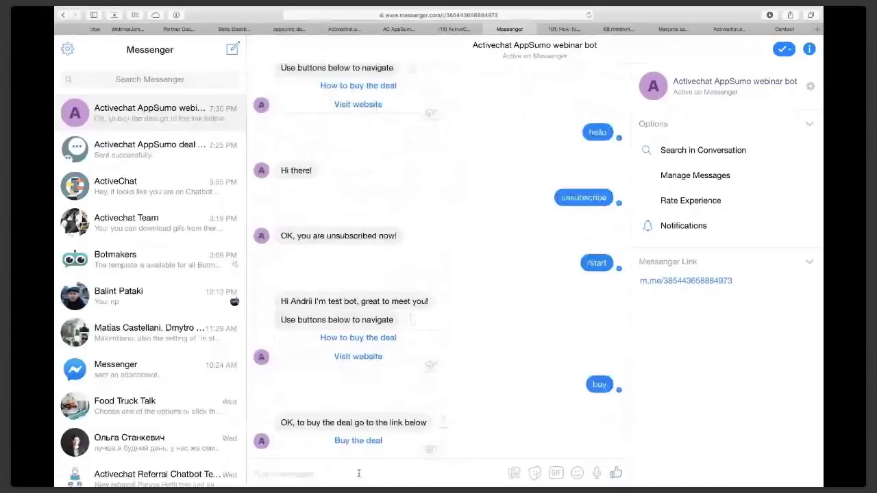
# - Ask the bot 'How do I buy the AppSumo deal?' and return to ActiveChat
pyautogui.write('How do I buy the A')
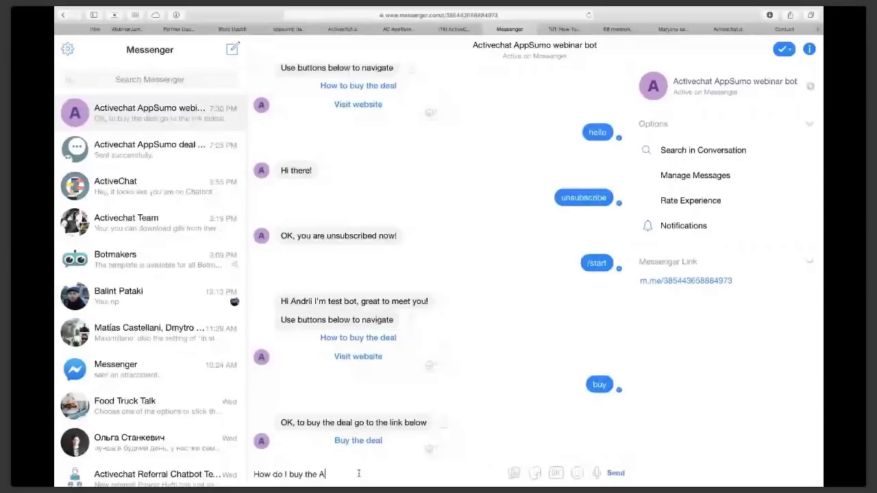
pyautogui.write('ppSumo deal?')
pyautogui.press('Return')
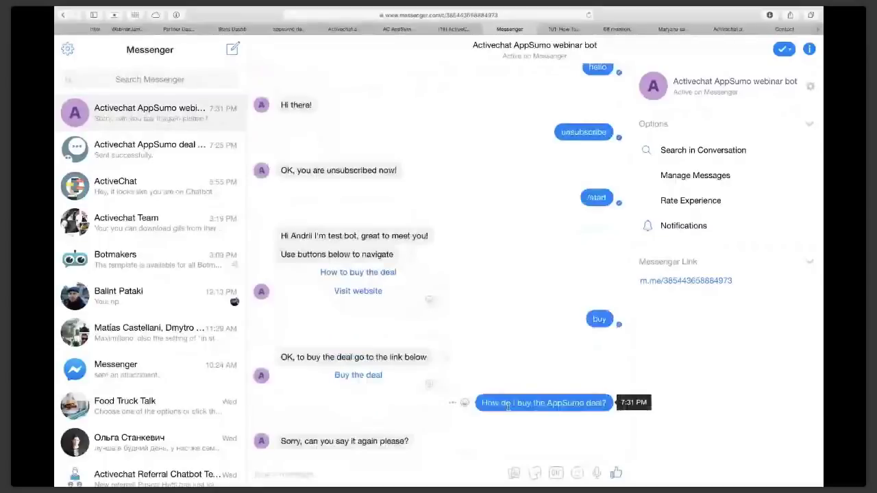
pyautogui.press('super+Tab')
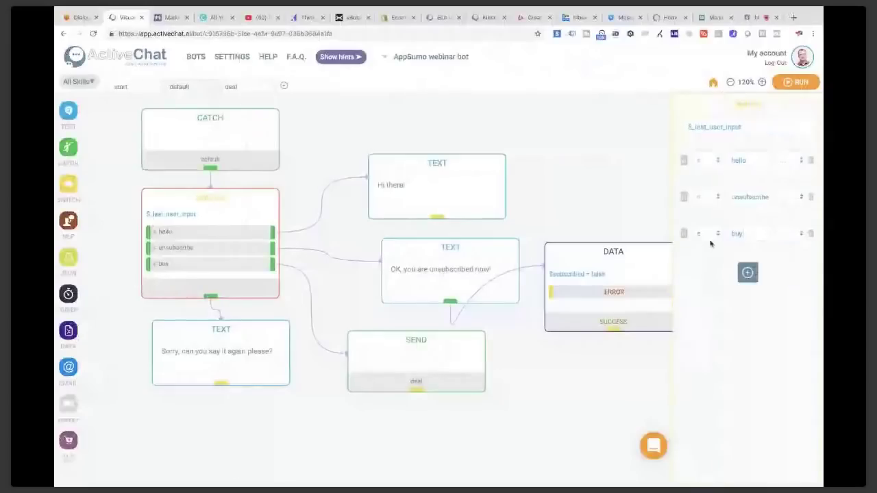
pyautogui.click(409, 356)
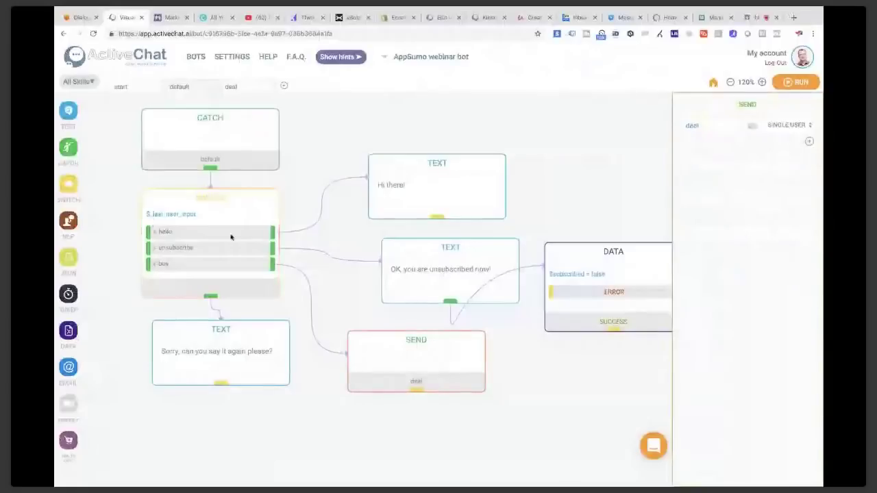
pyautogui.click(214, 204)
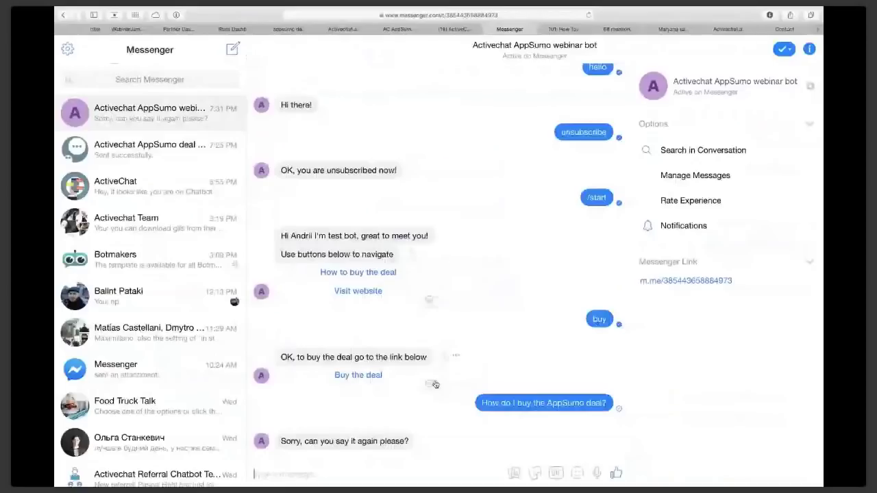
pyautogui.write('bu')
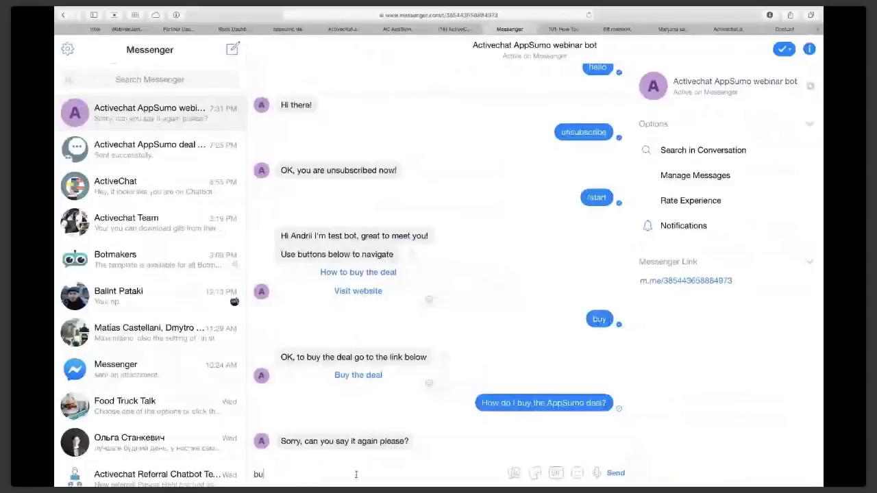
# - Send 'buy the deal' to the bot and return to the ActiveChat flow builder
pyautogui.write('y the deal')
pyautogui.press('Return')
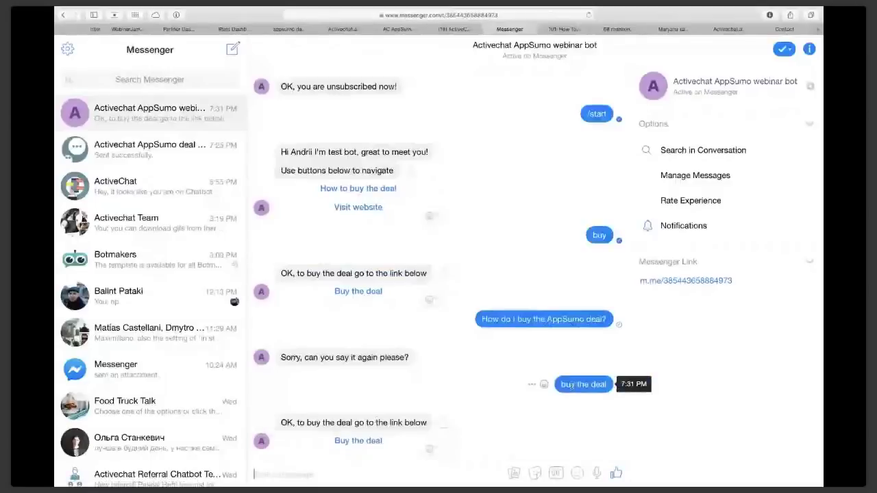
pyautogui.hotkey('ctrl', 'Right')
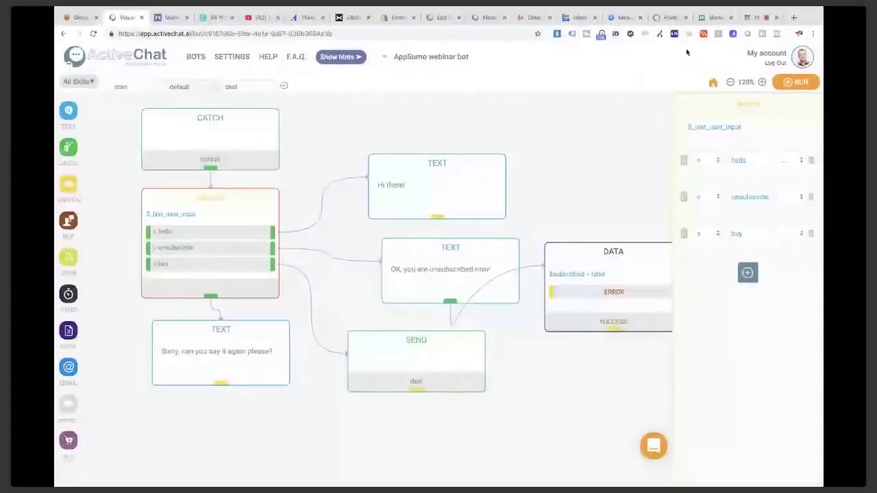
# - Zoom and pan around the bot flow to review it, then switch to the WebinarJam broadcast
pyautogui.scroll(-1, 322, 131)
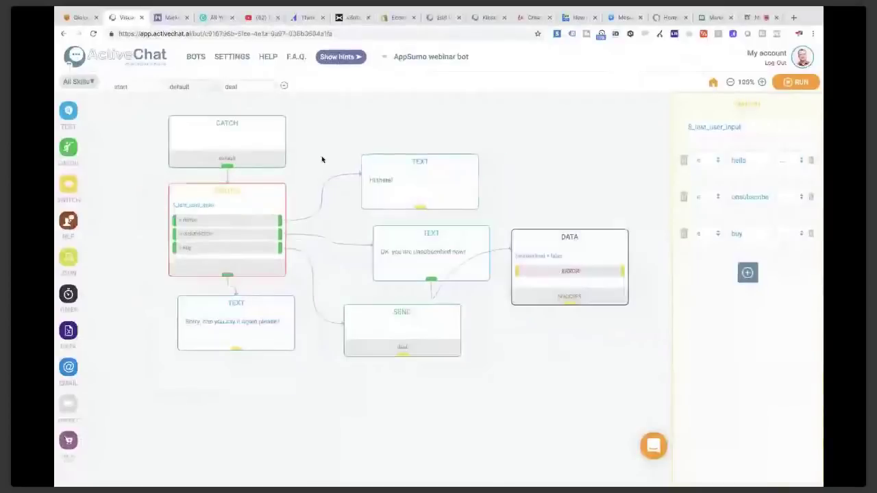
pyautogui.scroll(-1, 325, 141)
pyautogui.moveTo(325, 141); pyautogui.dragTo(290, 159)
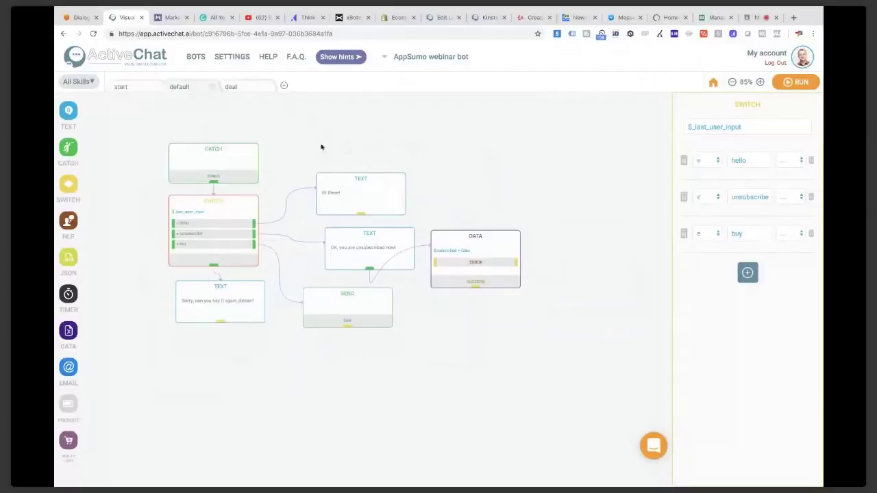
pyautogui.moveTo(349, 144); pyautogui.dragTo(383, 172)
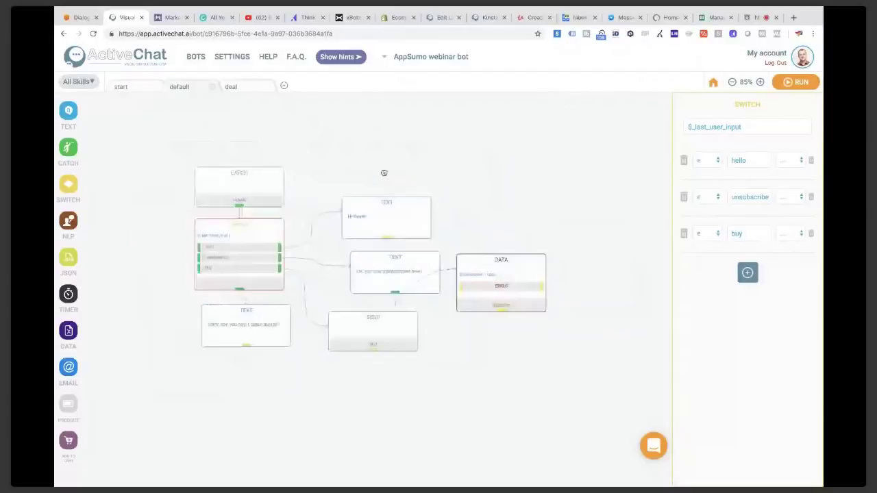
pyautogui.moveTo(501, 211); pyautogui.dragTo(411, 212)
pyautogui.scroll(-2, 376, 164)
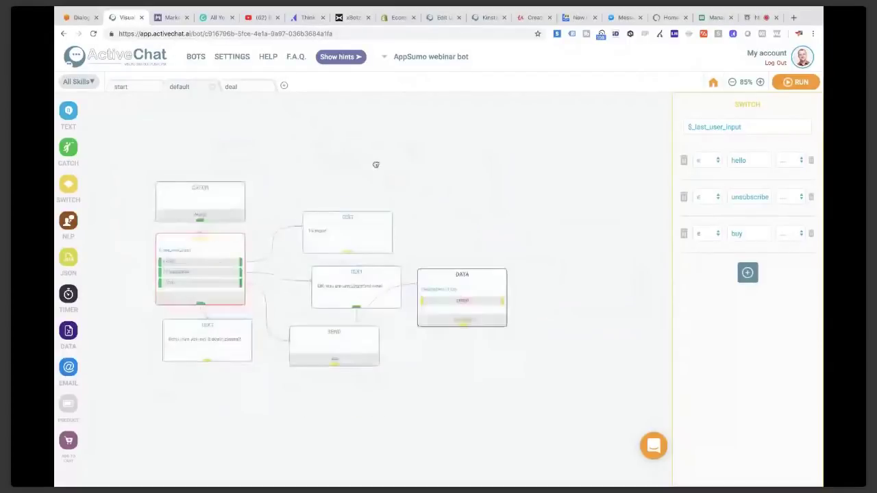
pyautogui.scroll(-1, 320, 212)
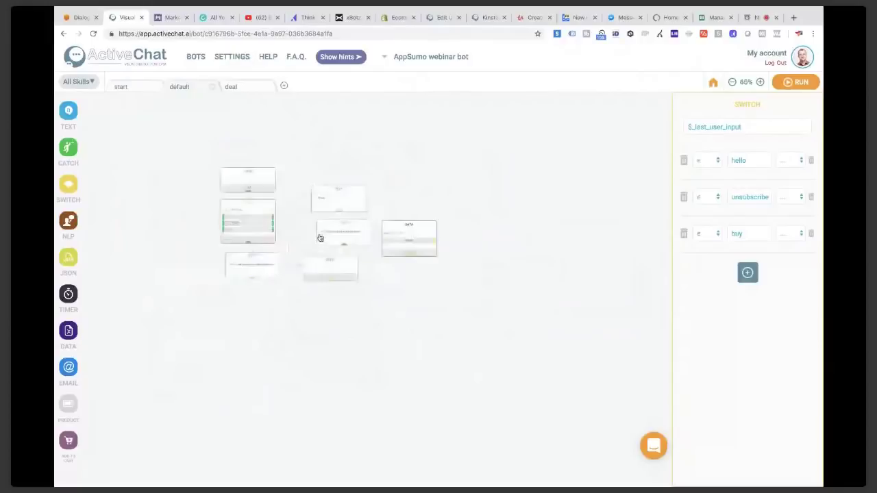
pyautogui.scroll(1, 320, 238)
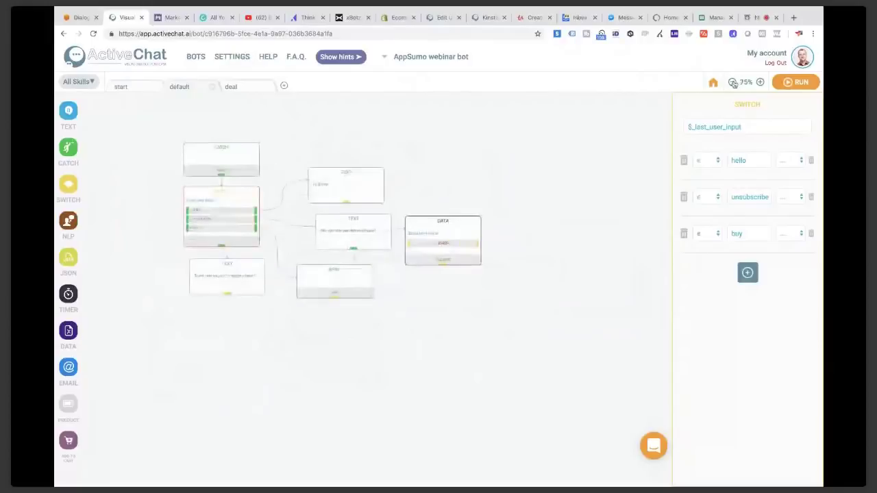
pyautogui.click(760, 82)
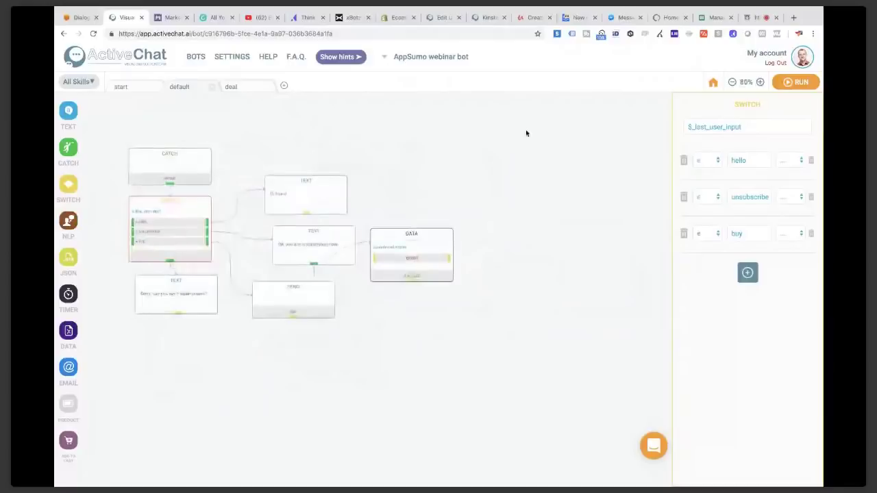
pyautogui.click(713, 82)
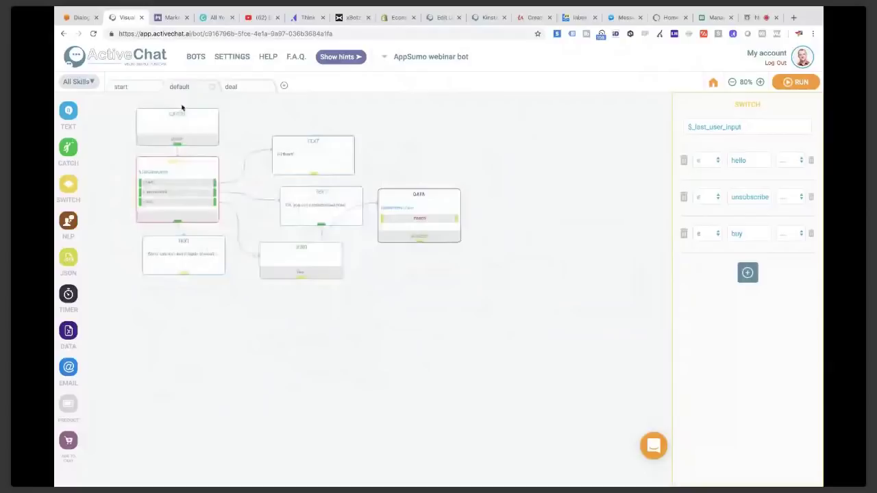
pyautogui.hotkey('ctrl', '9')
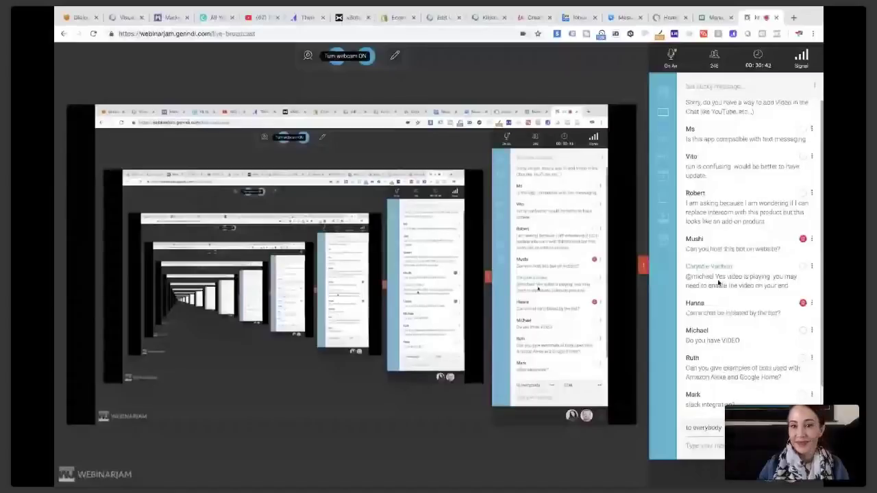
# - Scroll up through the WebinarJam chat to read the attendees' questions
pyautogui.scroll(2, 718, 281)
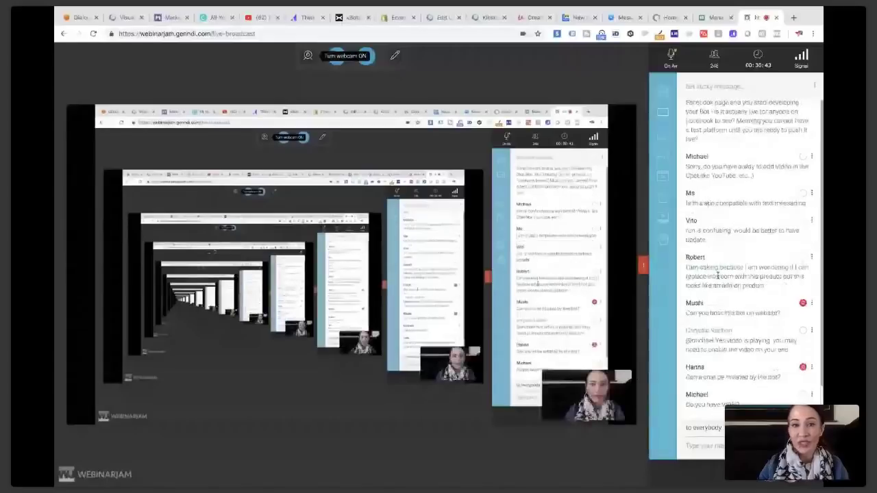
pyautogui.scroll(2, 718, 275)
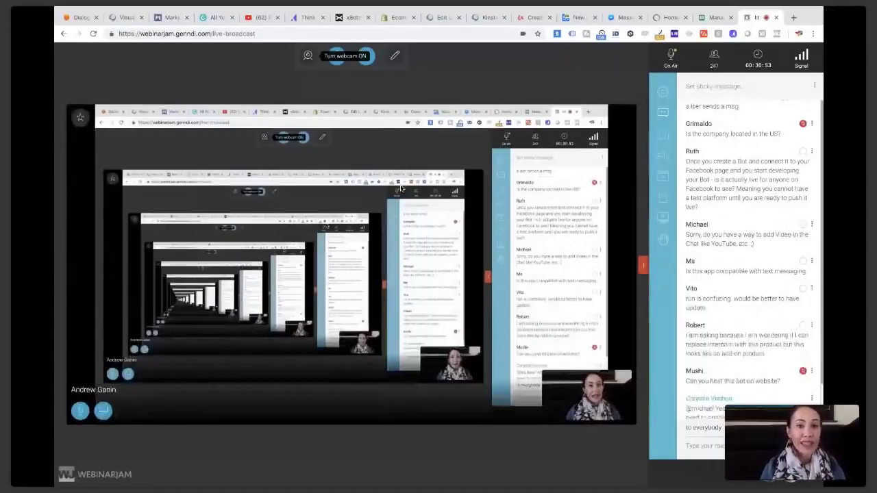
pyautogui.scroll(1, 683, 313)
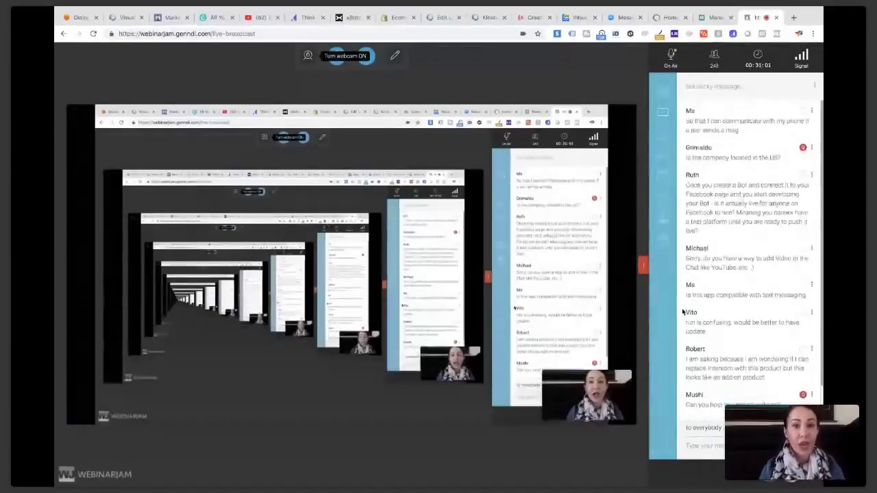
pyautogui.scroll(1, 684, 312)
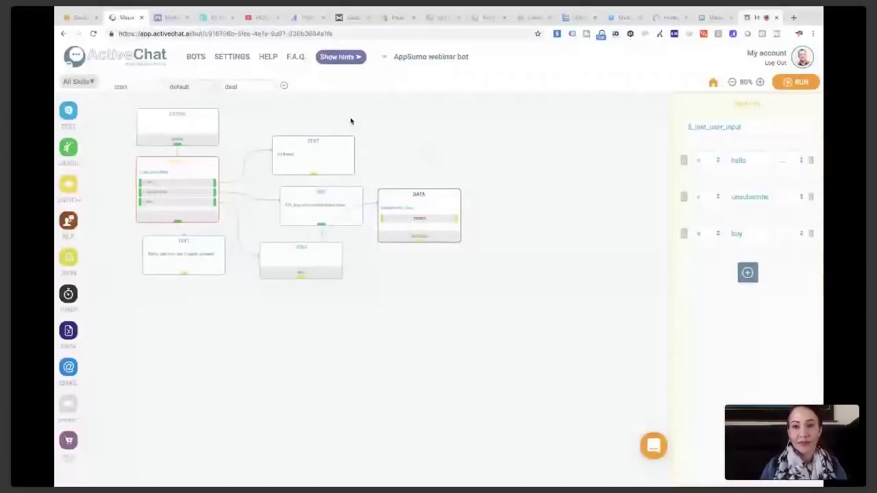
# - Generate chat widget plugin code for the Activechat AppSumo webinar bot page, then return to the flow editor
pyautogui.click(232, 58)
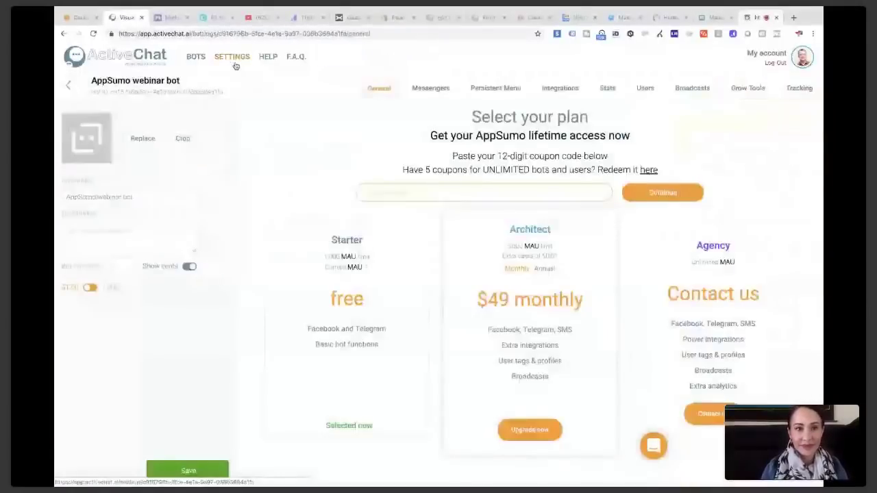
pyautogui.click(746, 89)
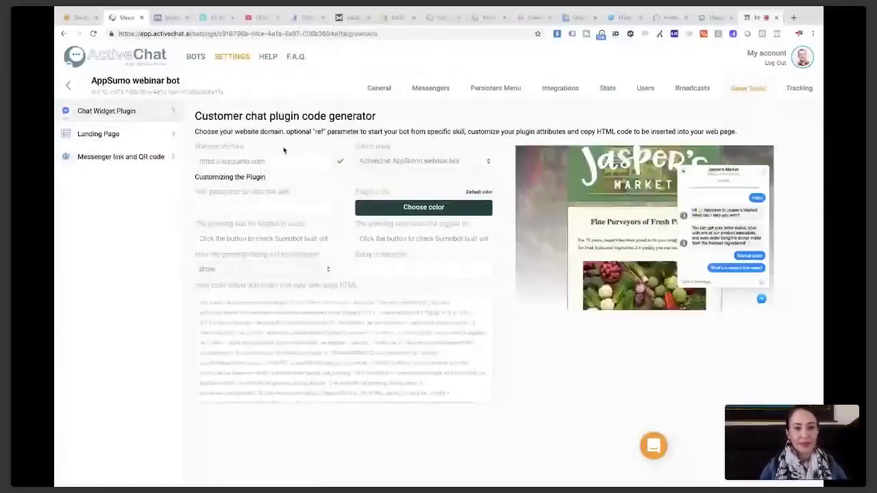
pyautogui.click(401, 161)
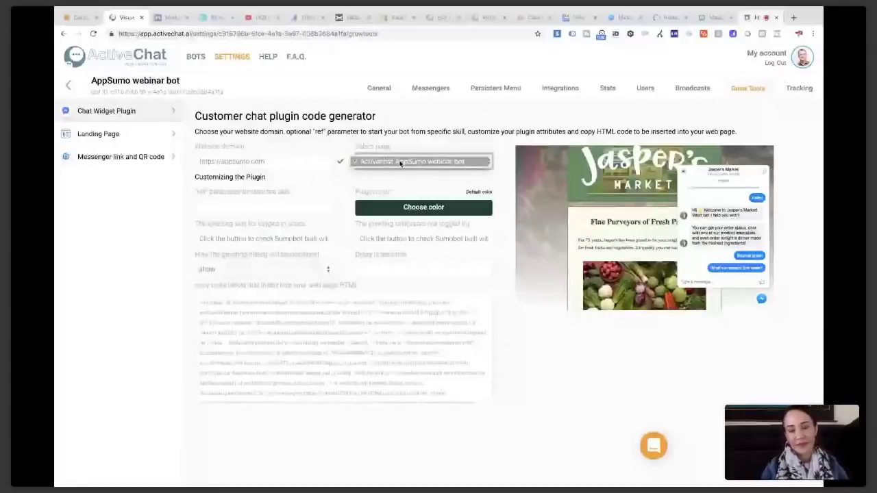
pyautogui.click(401, 162)
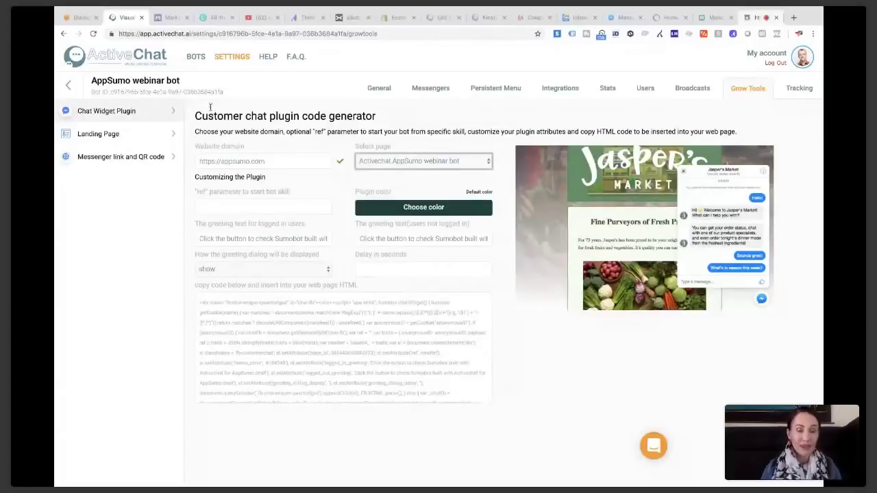
pyautogui.click(70, 86)
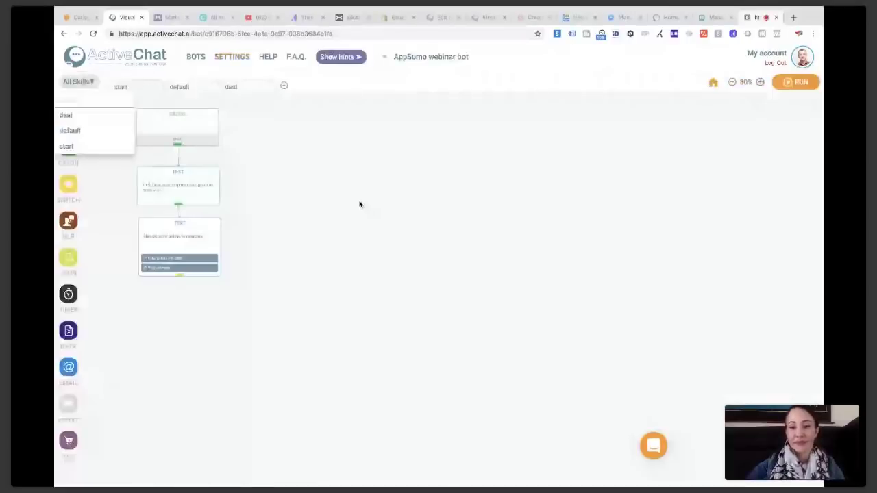
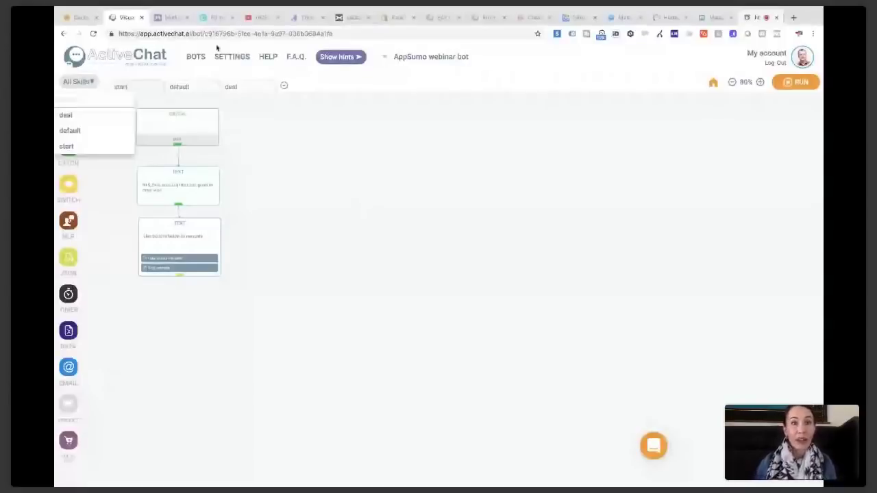
# - Close the skills list to reveal the start flow, then return to the WebinarJam broadcast
pyautogui.click(287, 170)
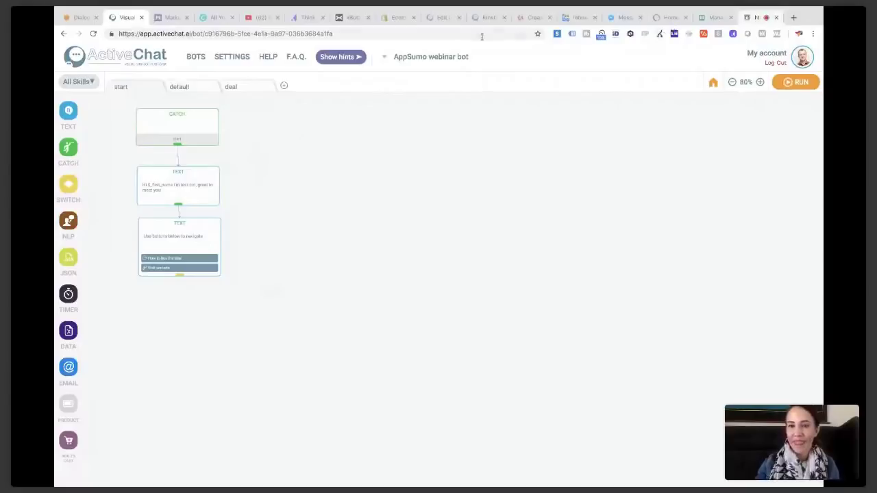
pyautogui.click(751, 22)
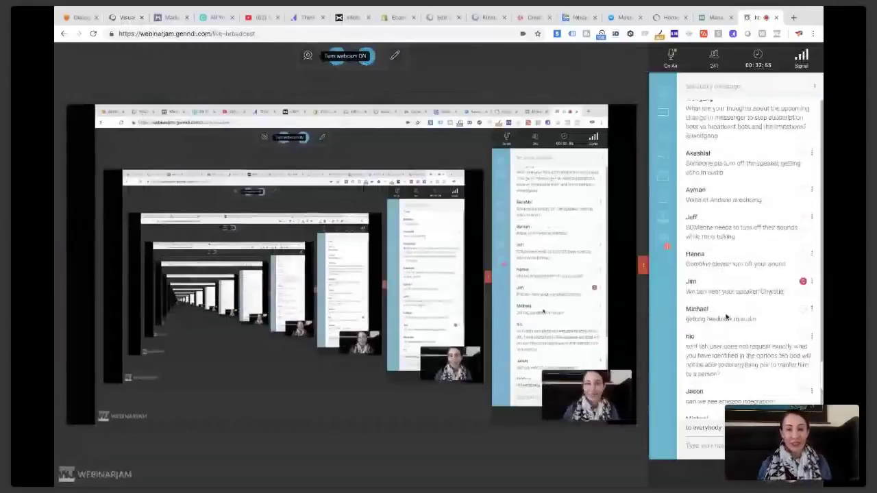
# - Read further down the WebinarJam chat, then bring up Messenger with the AppSumo webinar bot
pyautogui.scroll(-3, 726, 317)
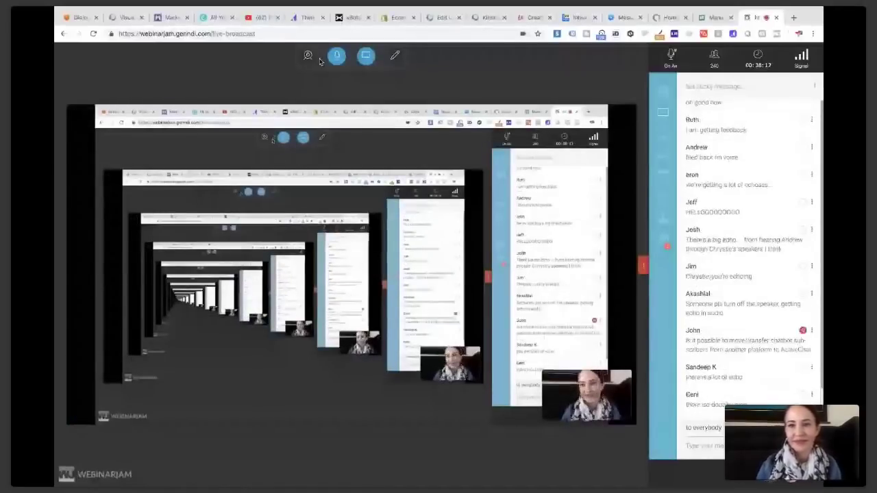
pyautogui.moveTo(400, 9)
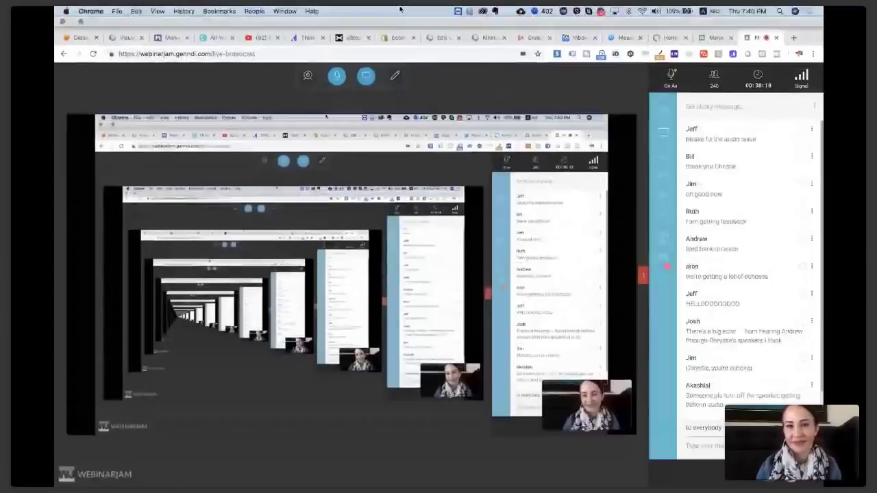
pyautogui.press('super+Tab')
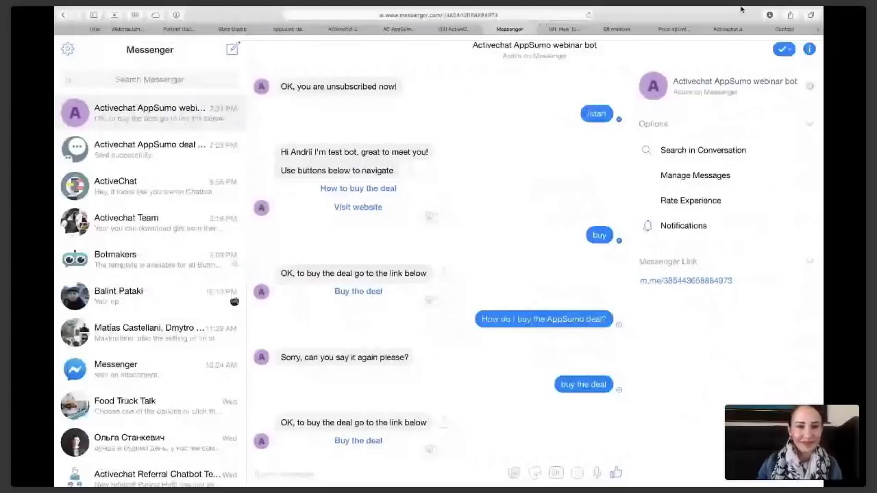
# - Share the public Trello roadmap board link in the webinar chat and return to ActiveChat
pyautogui.click(727, 29)
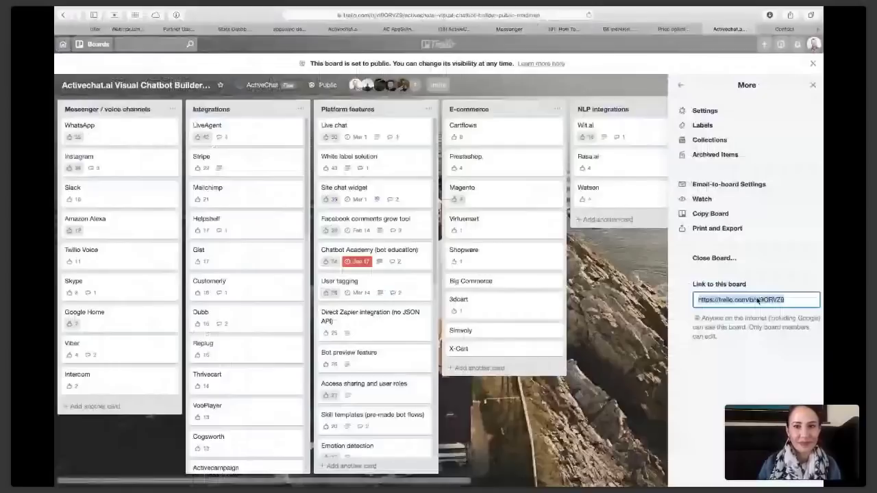
pyautogui.press('super+Tab')
pyautogui.click(705, 447)
pyautogui.write('https://trello.com/b/n9ORVZ9')
pyautogui.press('Return')
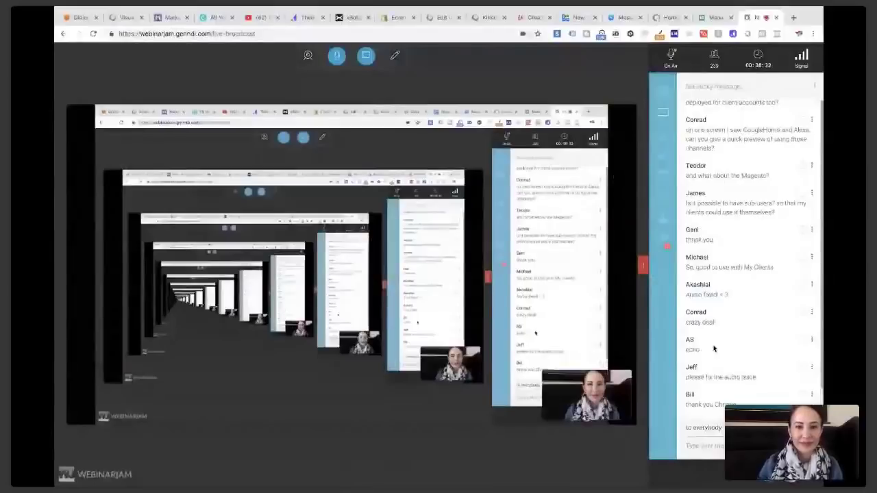
pyautogui.scroll(1, 713, 348)
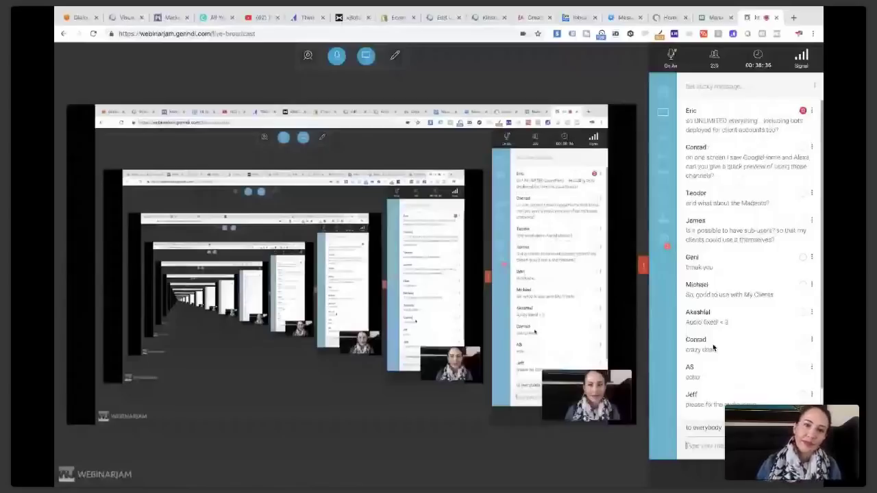
pyautogui.click(127, 17)
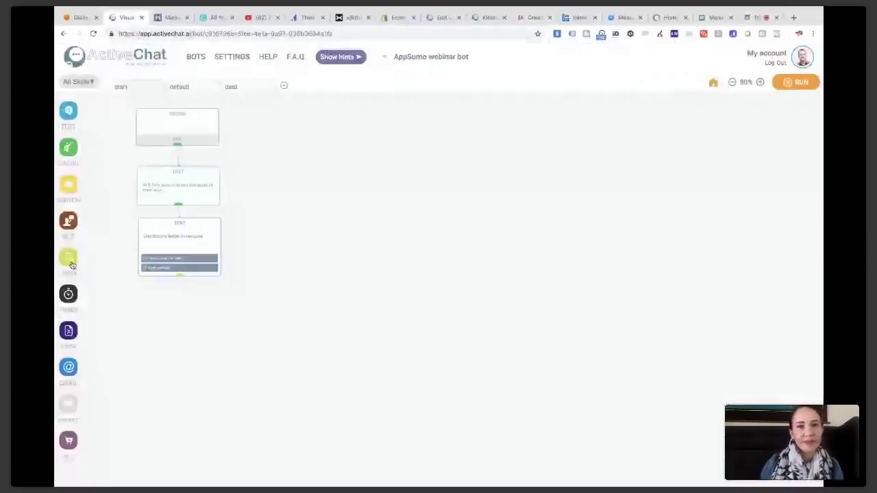
pyautogui.moveTo(68, 257); pyautogui.dragTo(311, 229)
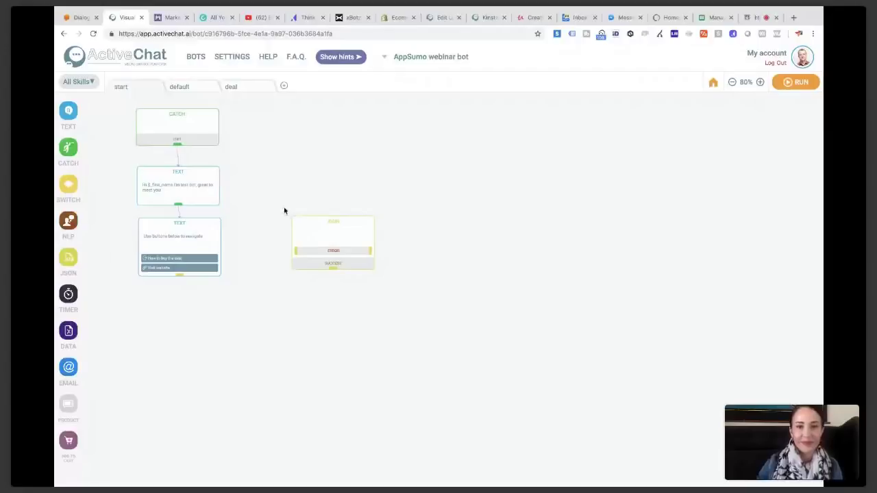
pyautogui.click(315, 227)
pyautogui.press('Delete')
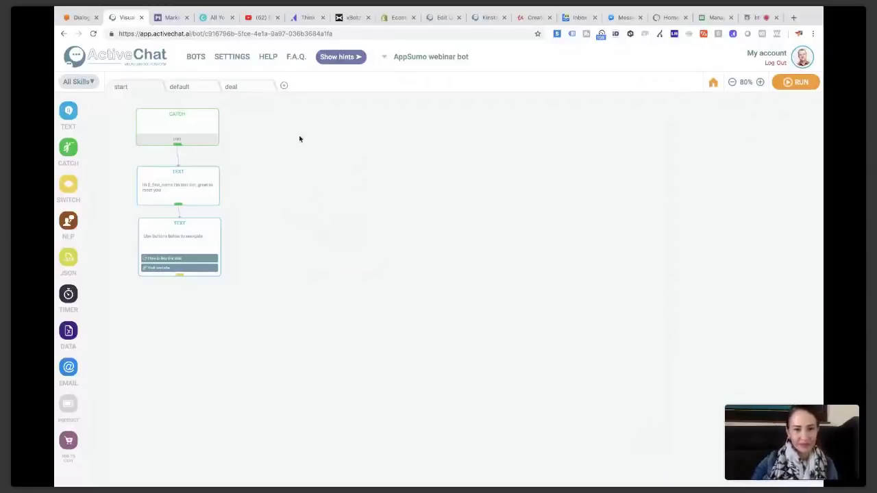
# - Look at the bot's Messengers settings, then return to the builder showing the default skill
pyautogui.click(92, 81)
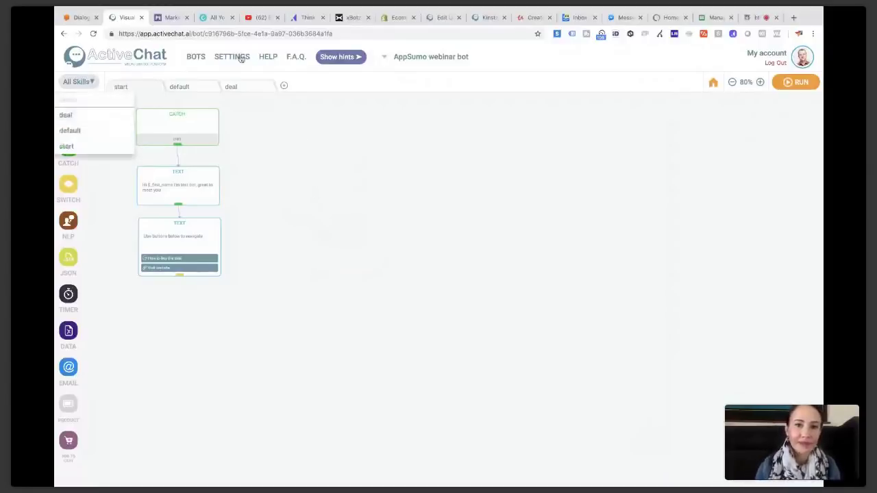
pyautogui.click(240, 59)
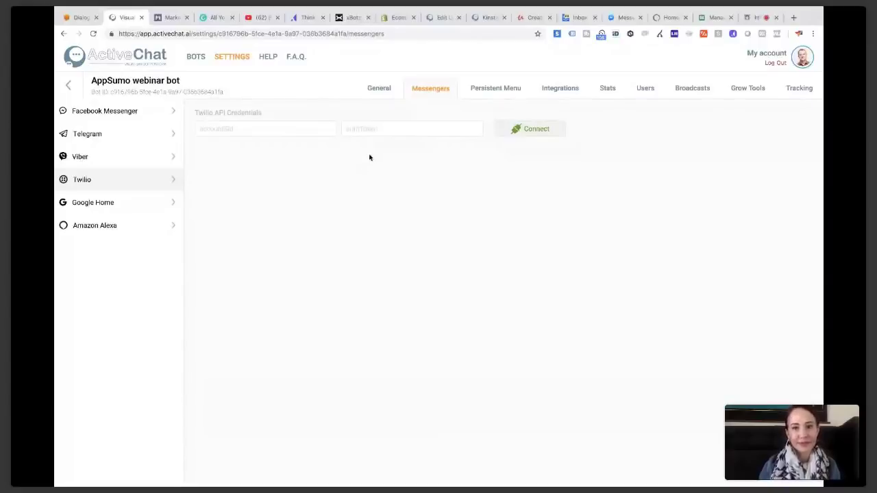
pyautogui.click(71, 89)
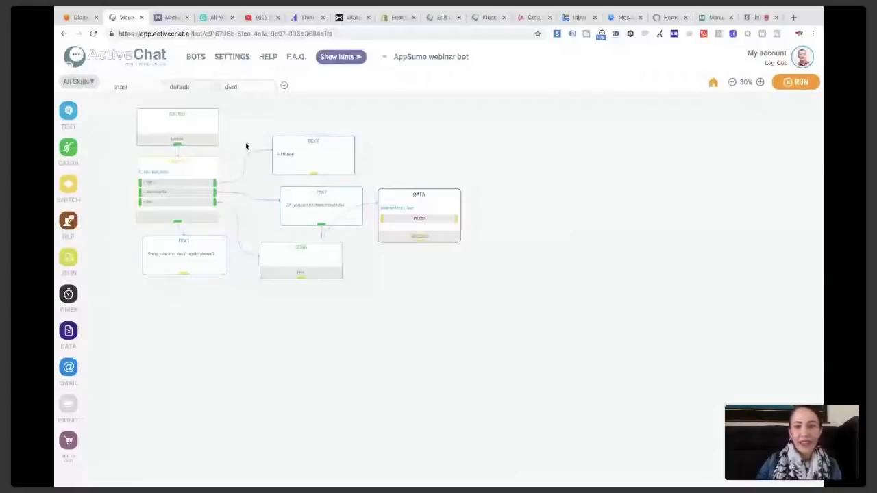
pyautogui.scroll(1, 246, 146)
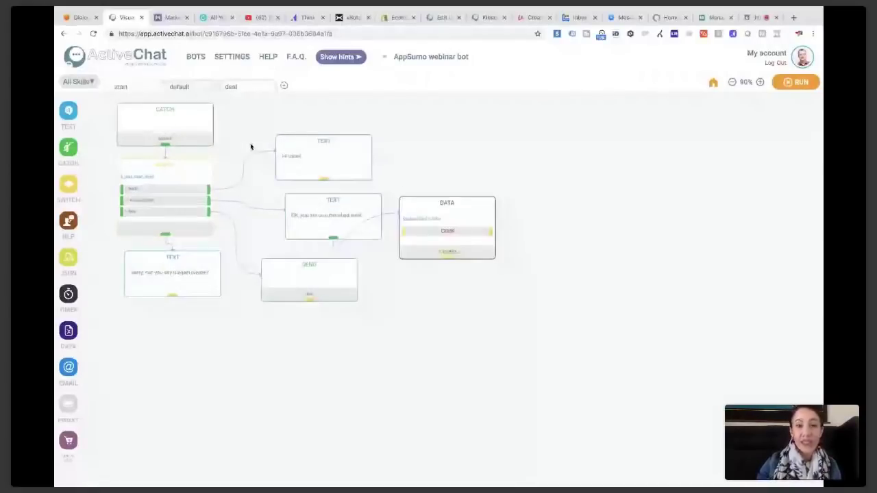
pyautogui.scroll(3, 323, 194)
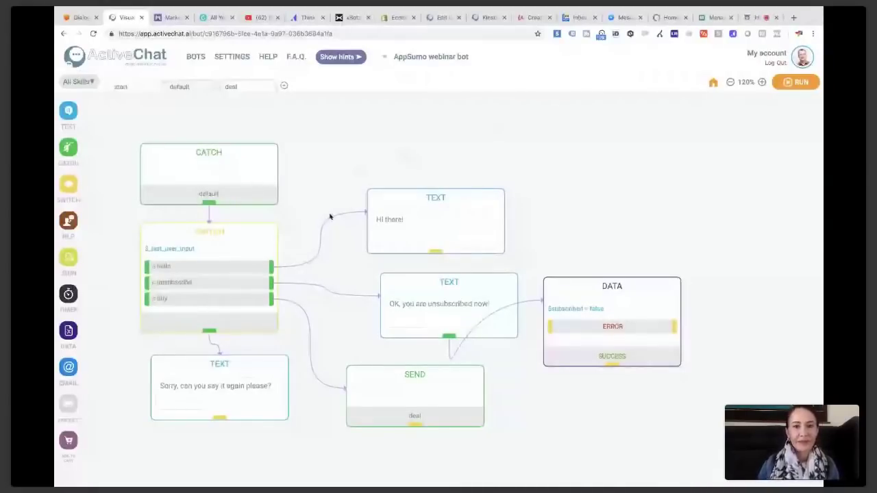
pyautogui.scroll(-1, 109, 154)
pyautogui.moveTo(123, 131)
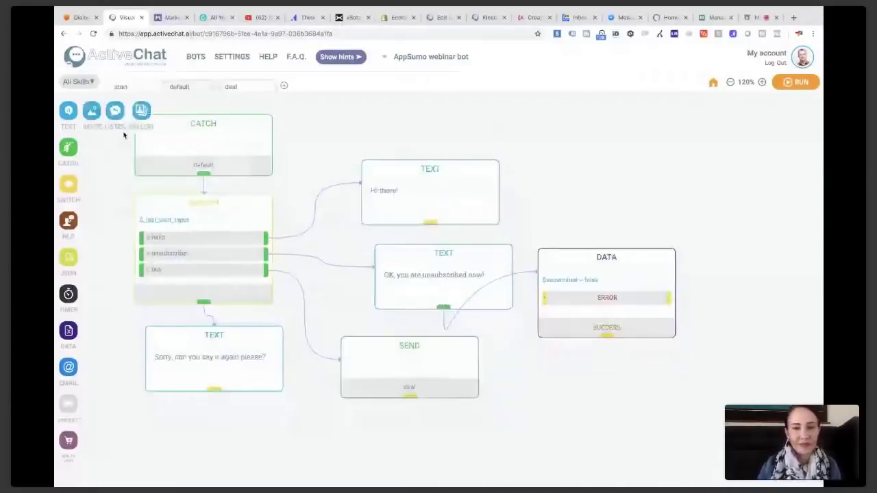
pyautogui.moveTo(91, 110); pyautogui.dragTo(530, 145)
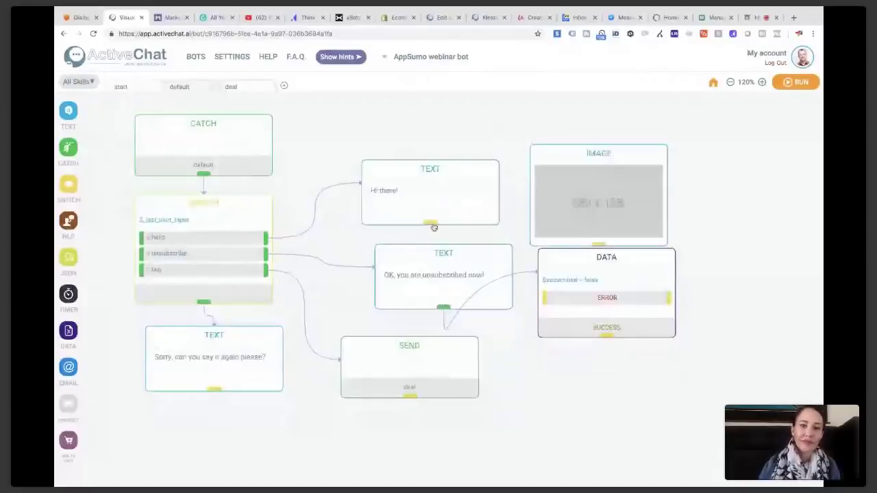
pyautogui.click(590, 154)
pyautogui.moveTo(715, 224)
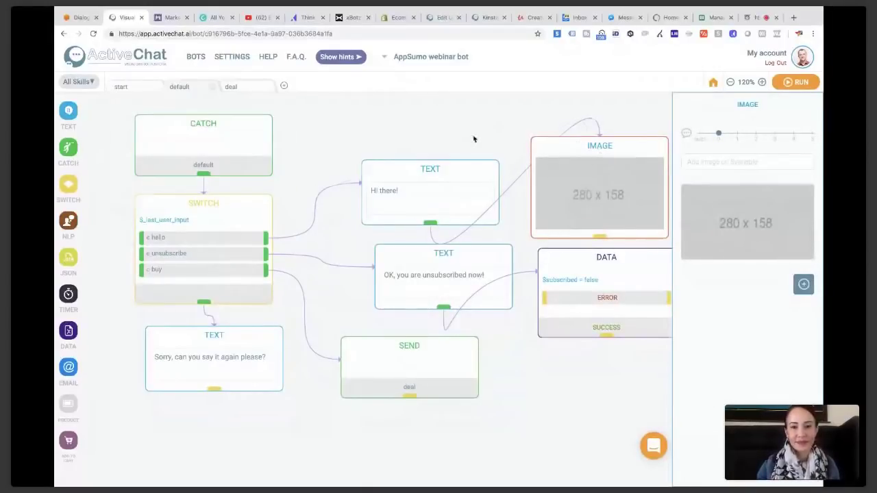
pyautogui.scroll(-1, 472, 141)
pyautogui.scroll(-1, 476, 142)
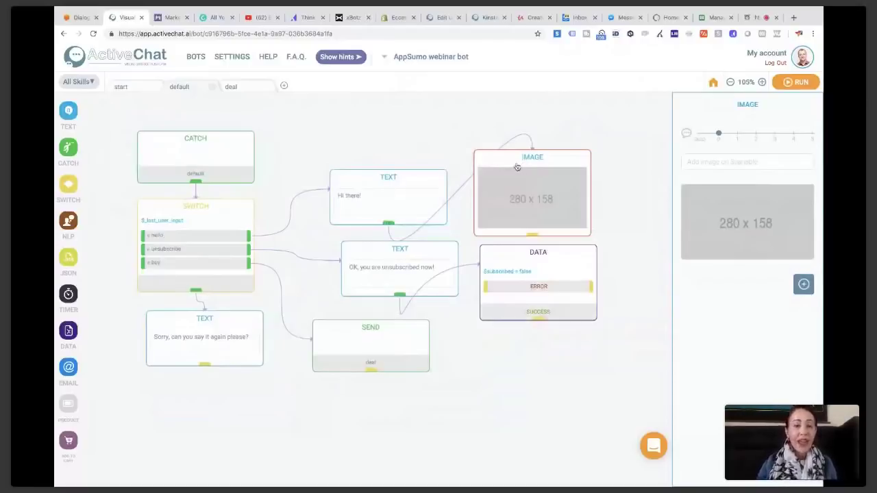
pyautogui.rightClick(518, 167)
pyautogui.click(562, 227)
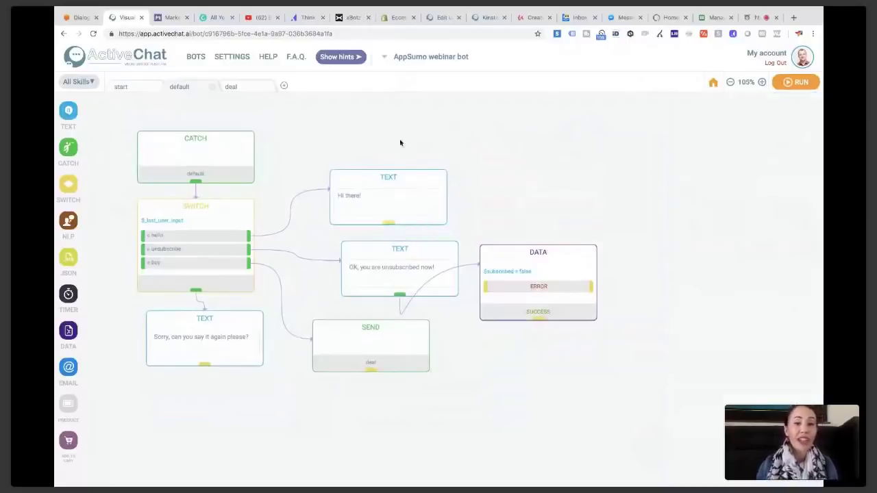
# - Show the bot's General settings with the Starter, Architect $49 and Agency plans
pyautogui.click(78, 89)
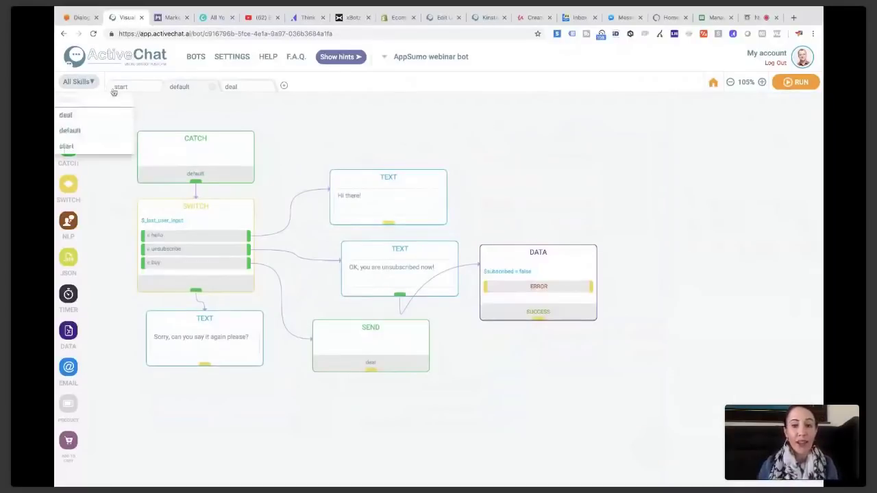
pyautogui.click(363, 139)
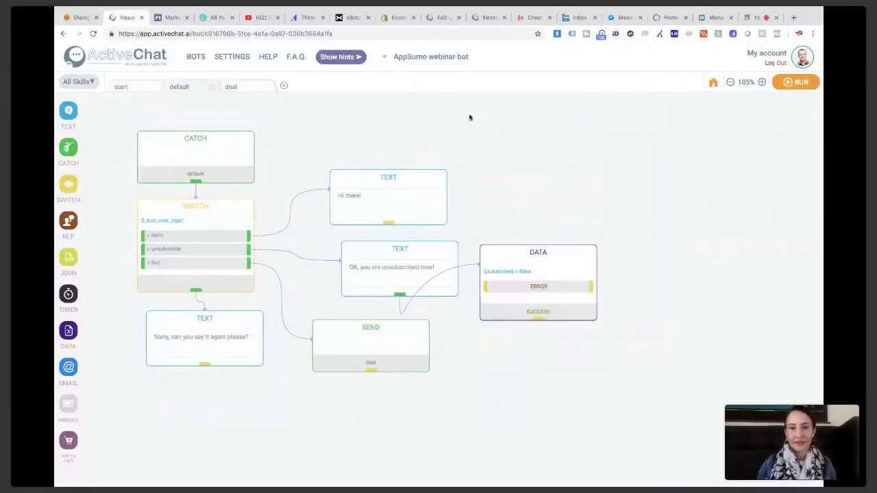
pyautogui.click(239, 61)
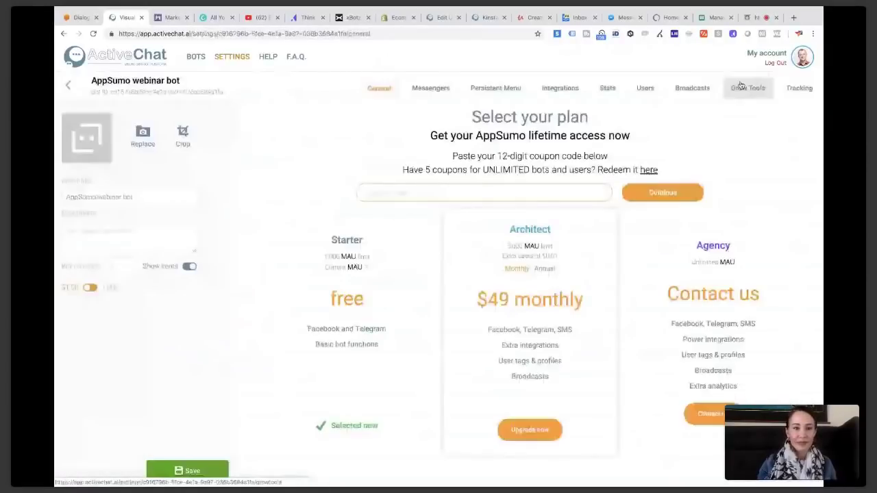
# - Show the Grow Tools chat widget plugin code for appsumo.com
pyautogui.click(741, 87)
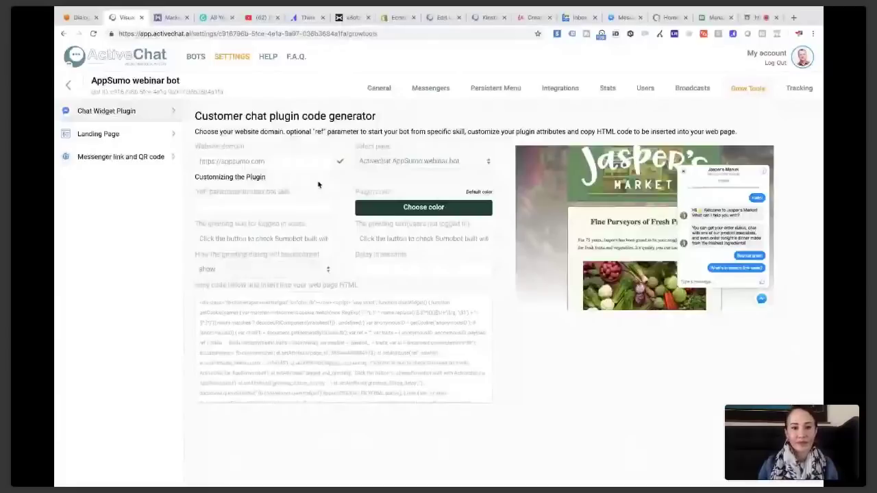
# - Show the Tracking page's site-visit script for page_visit events
pyautogui.click(798, 90)
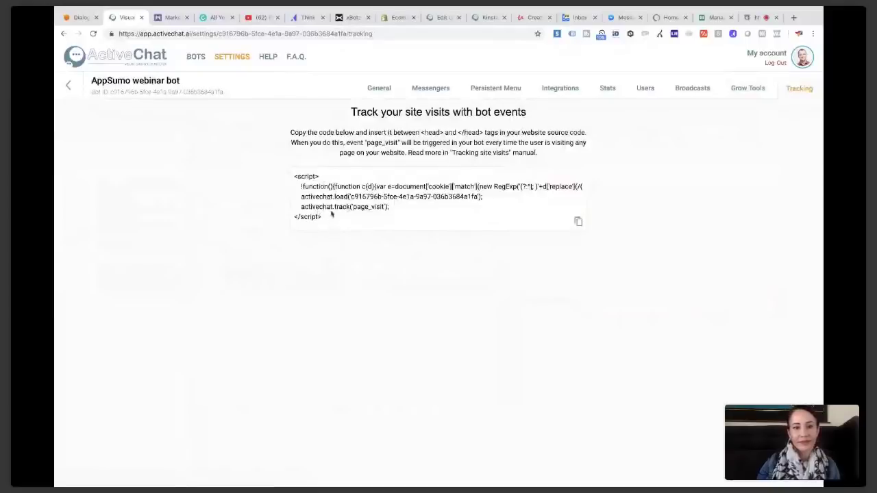
# - Highlight the activechat.track('page_visit') line, then go back to the start flow
pyautogui.moveTo(301, 206); pyautogui.dragTo(390, 206)
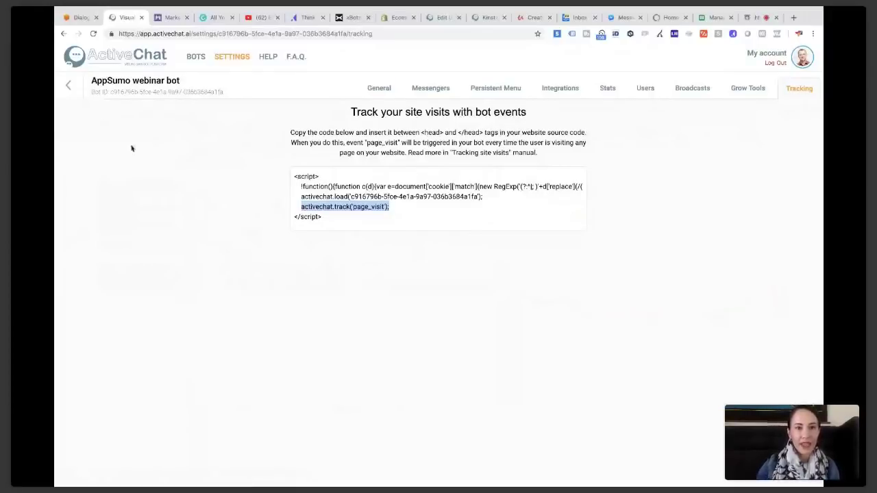
pyautogui.click(68, 87)
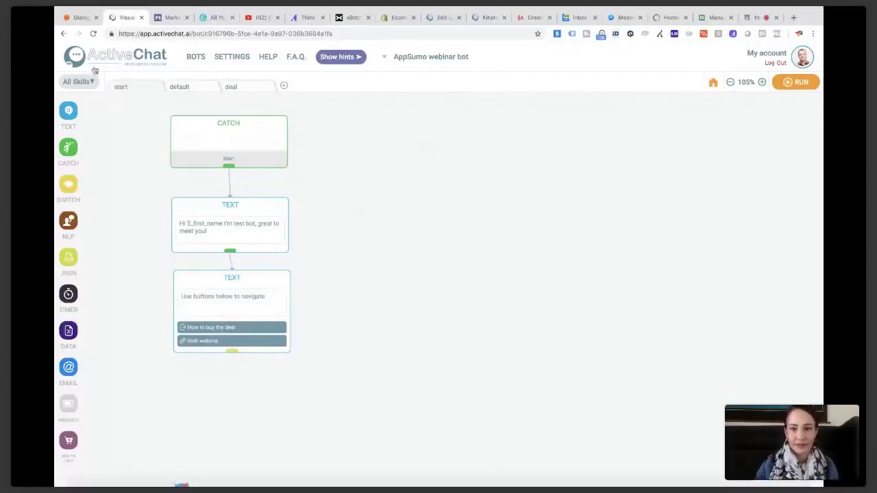
# - Go to My bots to compare each bot's daily, monthly, total and user counts
pyautogui.click(196, 57)
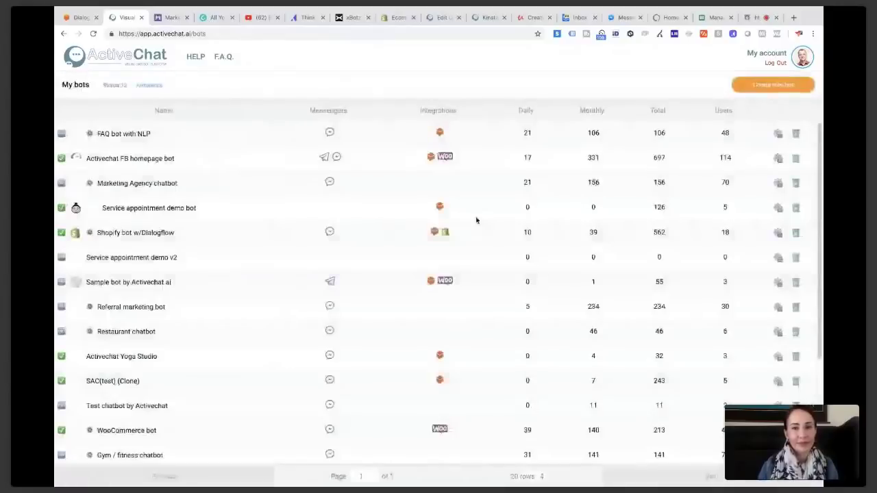
# - Review the AppSumo Deal bot's user statistics charts, then head to its flow editor
pyautogui.scroll(-3, 476, 220)
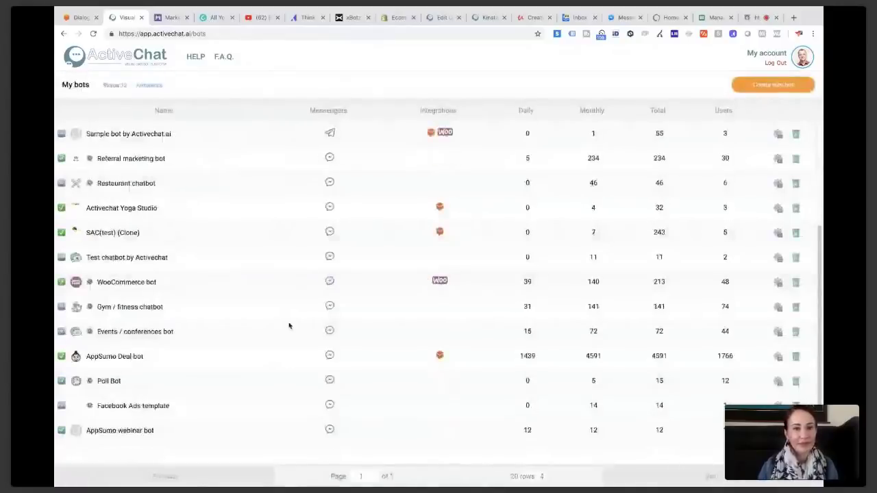
pyautogui.click(725, 356)
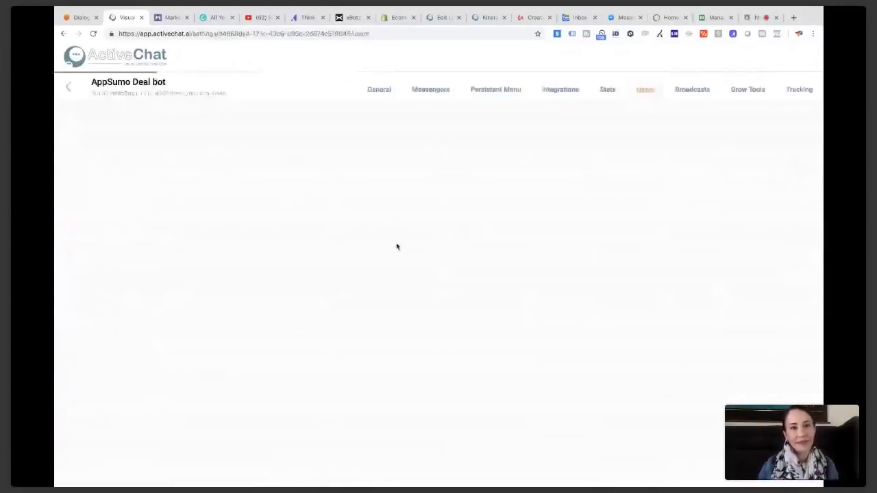
pyautogui.click(606, 90)
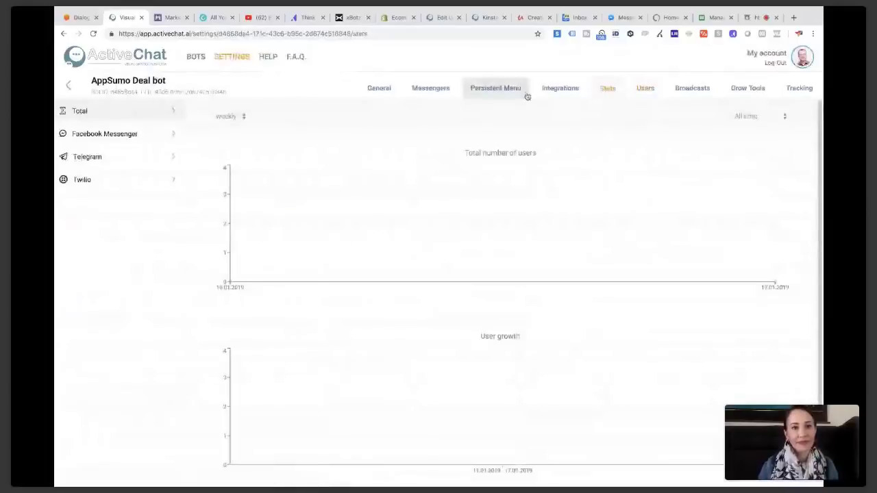
pyautogui.click(71, 88)
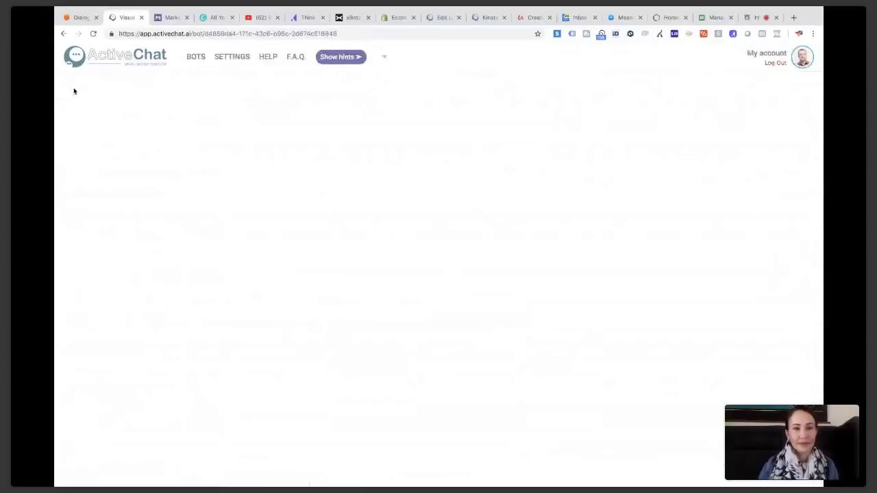
# - Open the AppSumo Deal bot's All Skills list and scroll through its intents
pyautogui.click(76, 83)
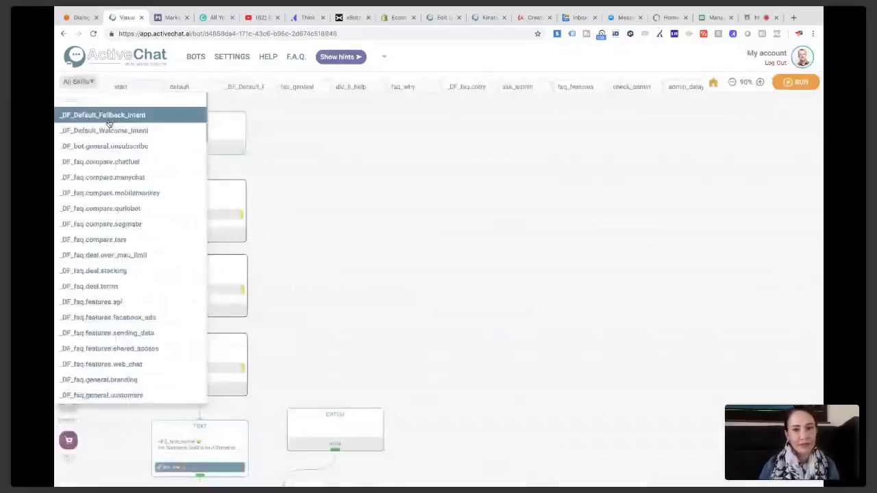
pyautogui.scroll(-10, 118, 286)
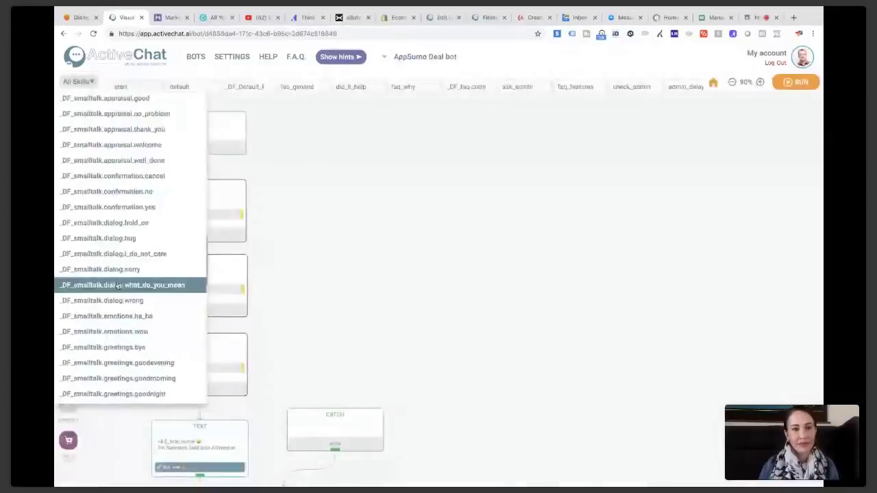
pyautogui.scroll(-5, 118, 308)
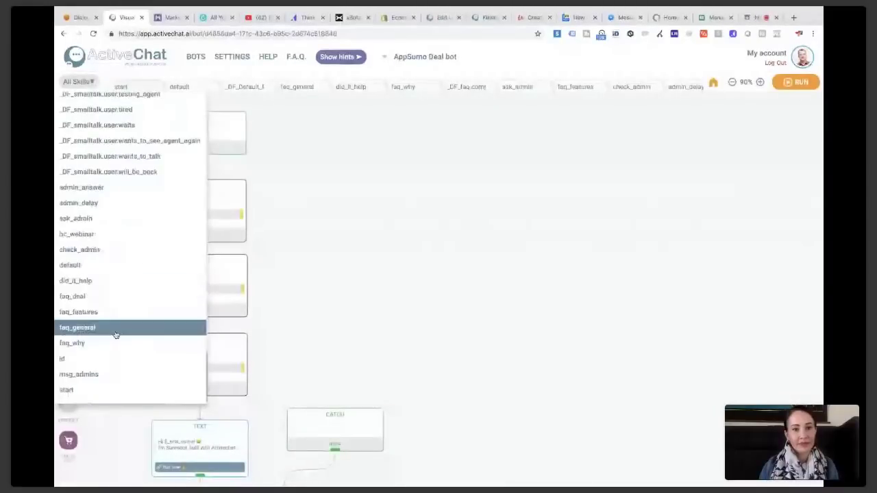
pyautogui.scroll(5, 113, 288)
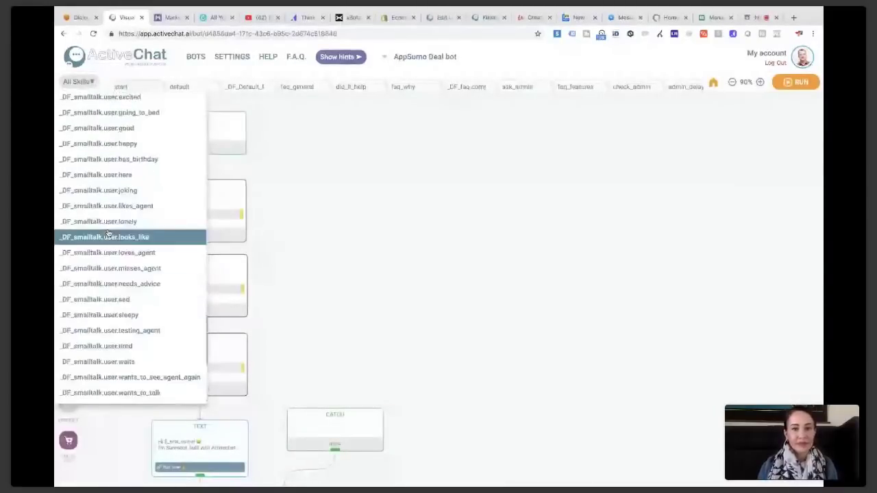
pyautogui.scroll(4, 109, 206)
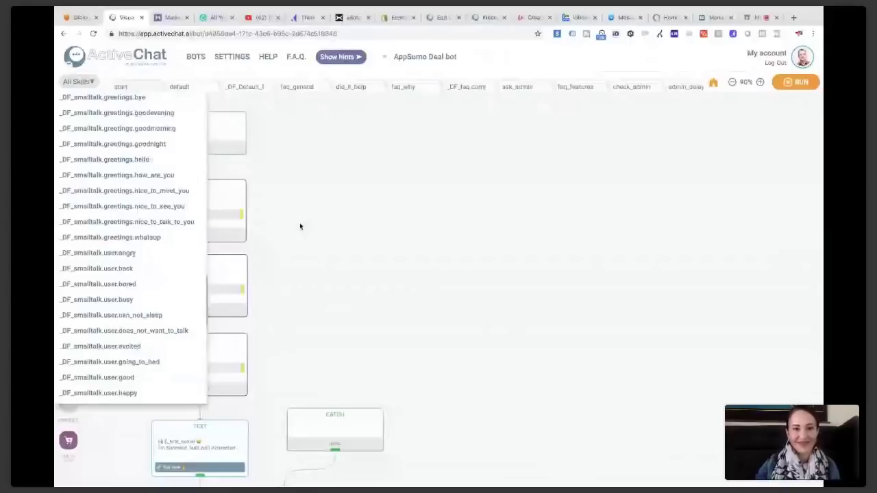
pyautogui.scroll(-3, 509, 265)
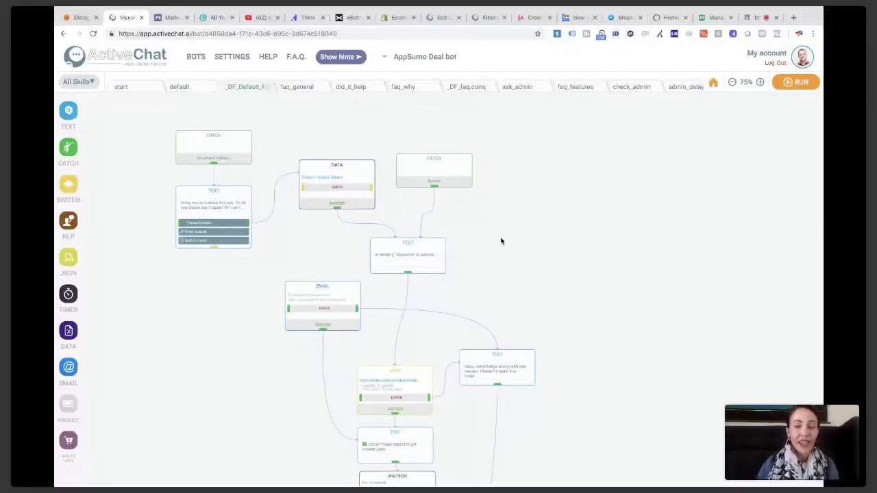
# - Zoom into the AppSumo Deal bot canvas, then go back to the BOTS list
pyautogui.scroll(2, 507, 238)
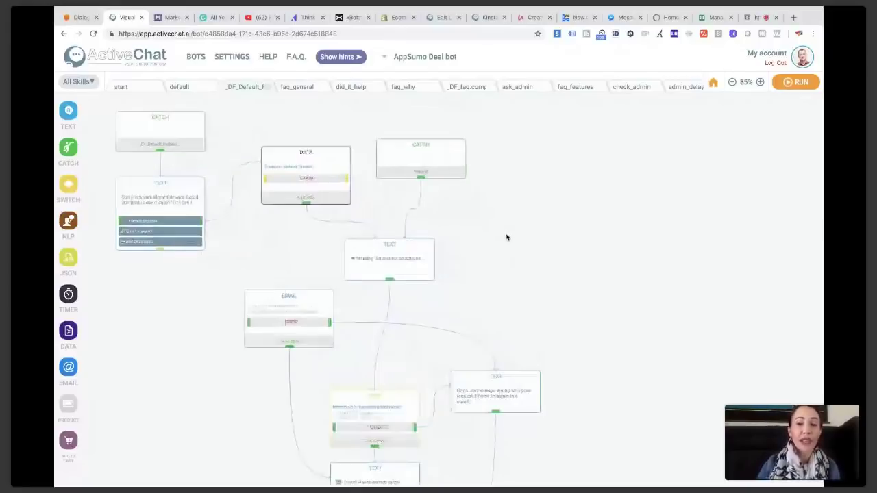
pyautogui.scroll(1, 507, 238)
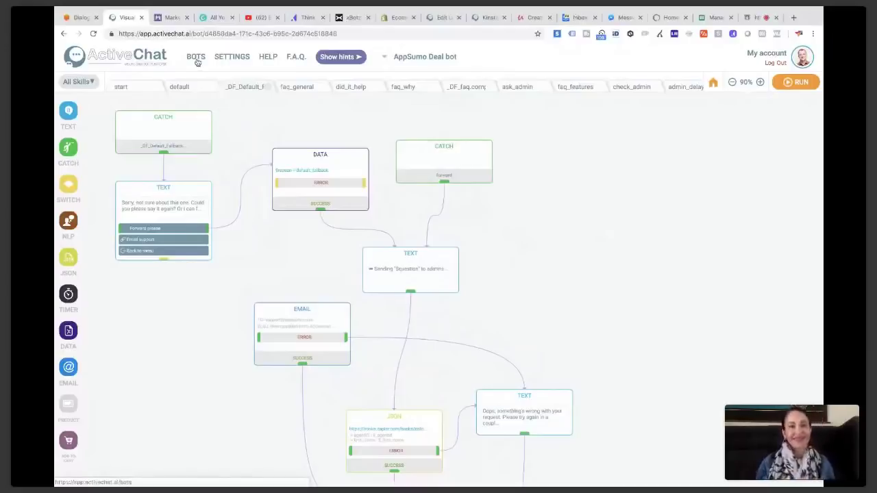
pyautogui.click(197, 62)
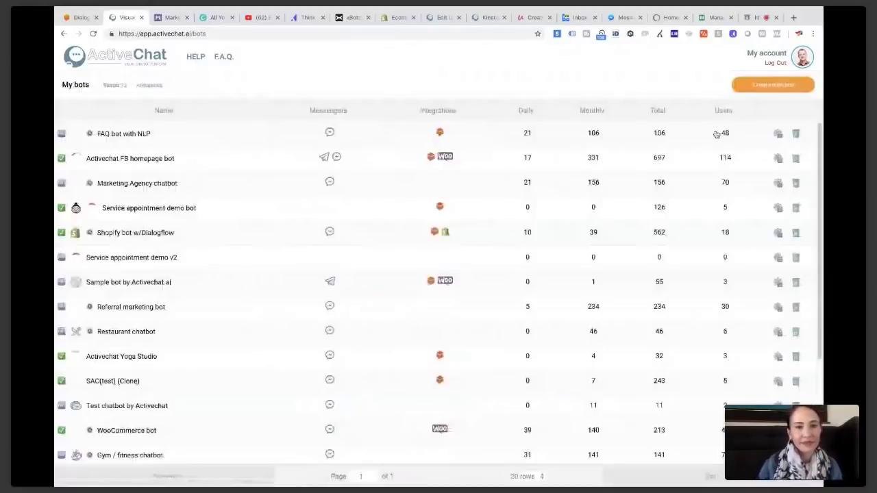
# - Browse the template gallery and the My templates tab, then return to My bots
pyautogui.click(773, 84)
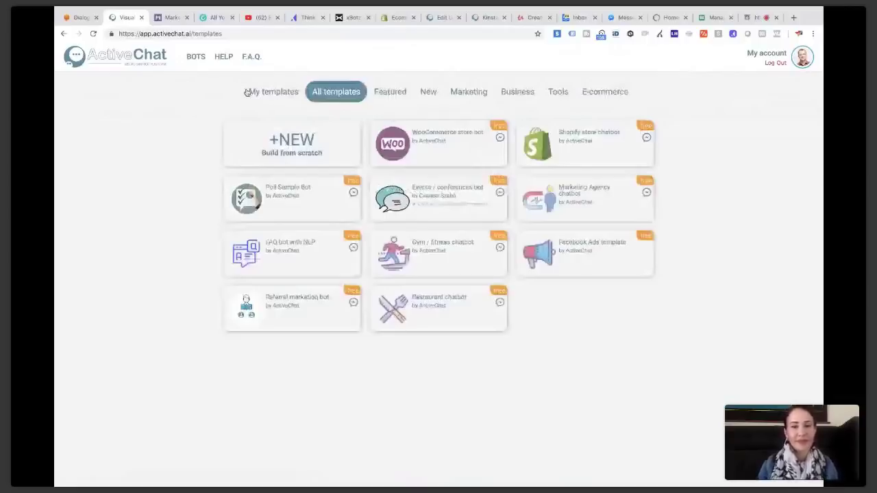
pyautogui.click(247, 93)
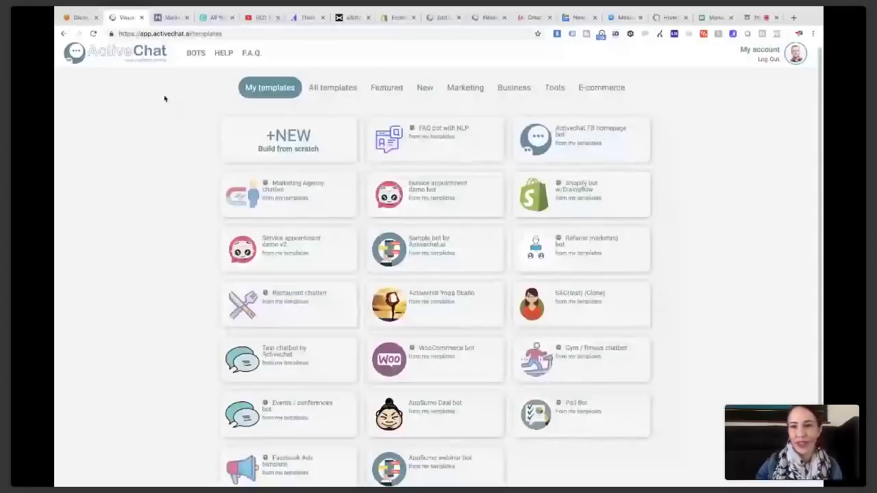
pyautogui.click(194, 60)
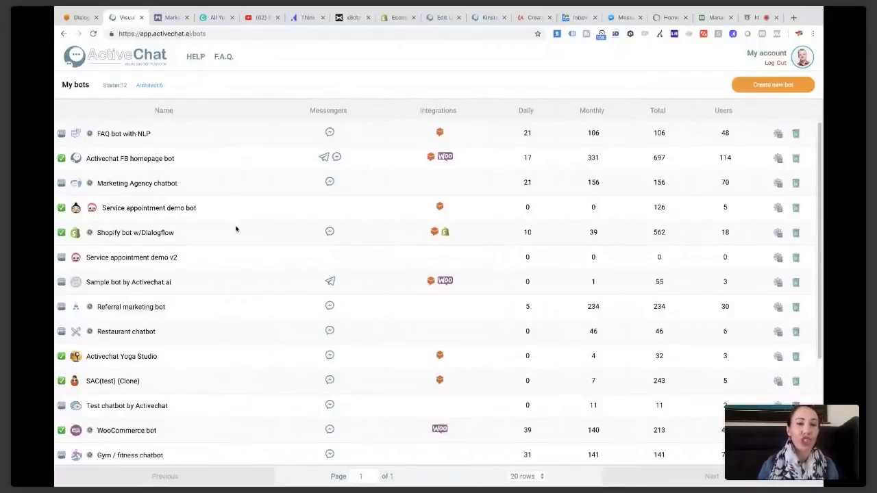
# - Scroll down the My bots table and open the AppSumo Deal bot's Users page
pyautogui.scroll(-1, 233, 232)
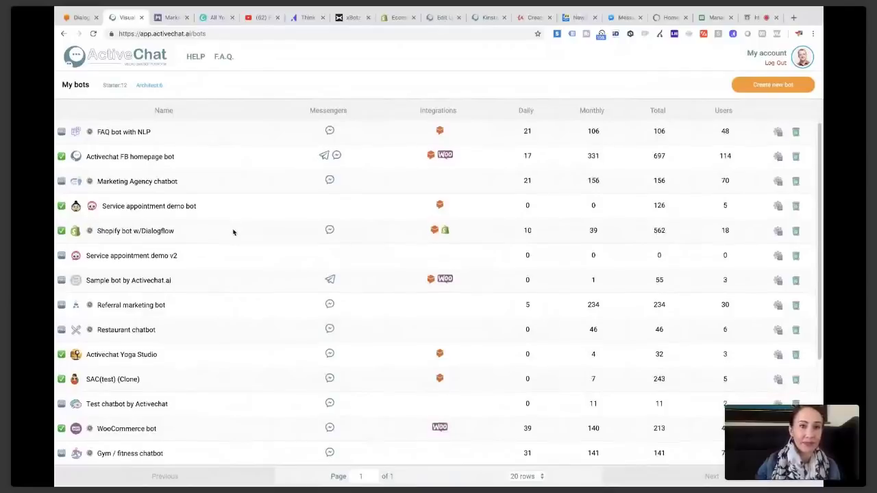
pyautogui.scroll(-1, 233, 233)
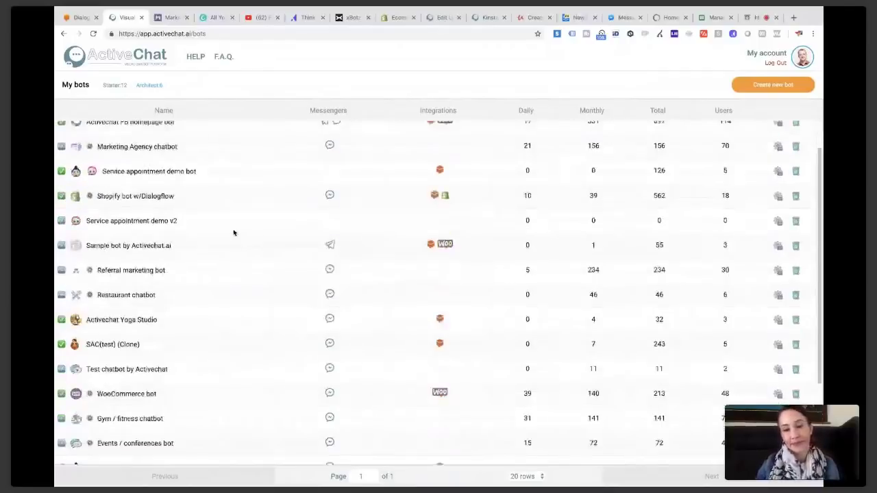
pyautogui.scroll(1, 233, 232)
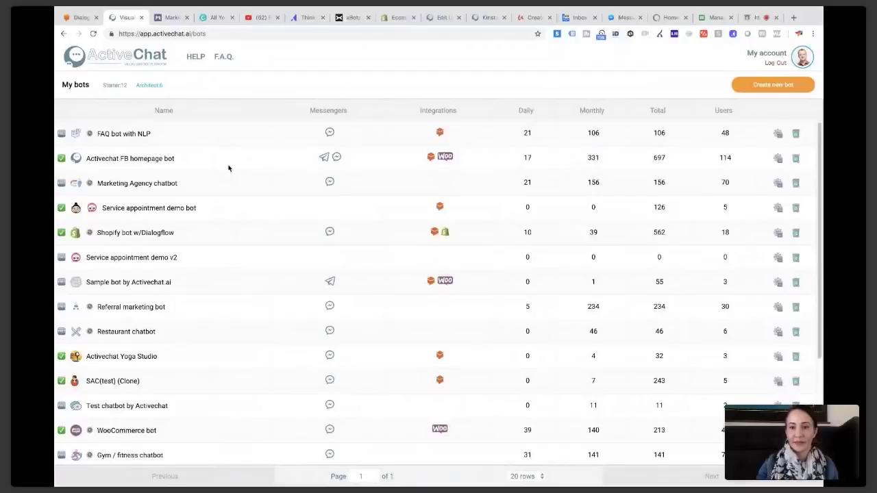
pyautogui.scroll(-1, 691, 219)
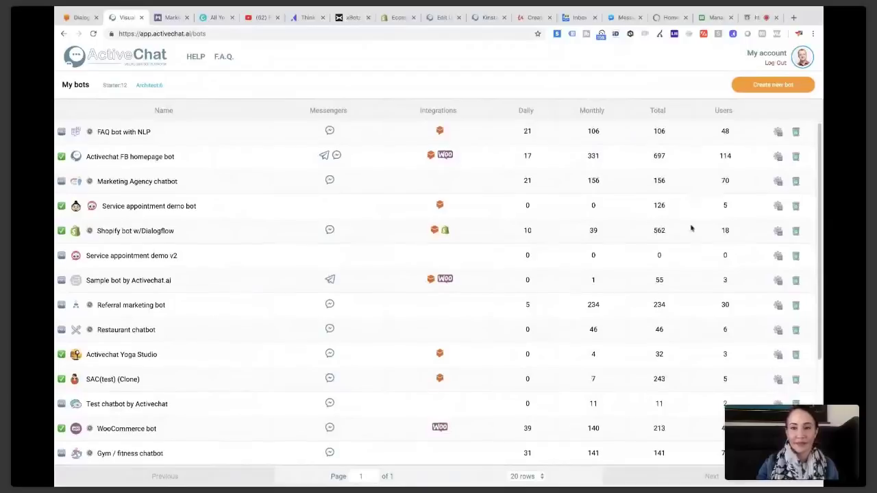
pyautogui.scroll(-1, 696, 287)
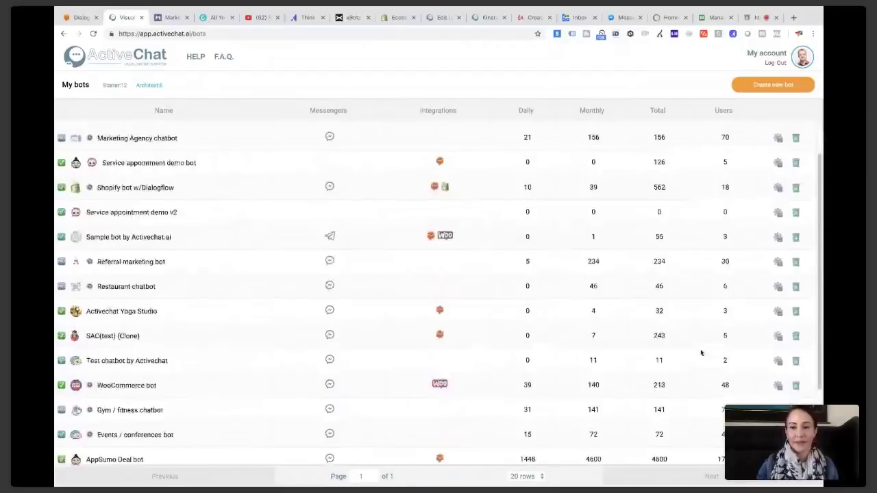
pyautogui.scroll(-3, 108, 357)
pyautogui.click(107, 357)
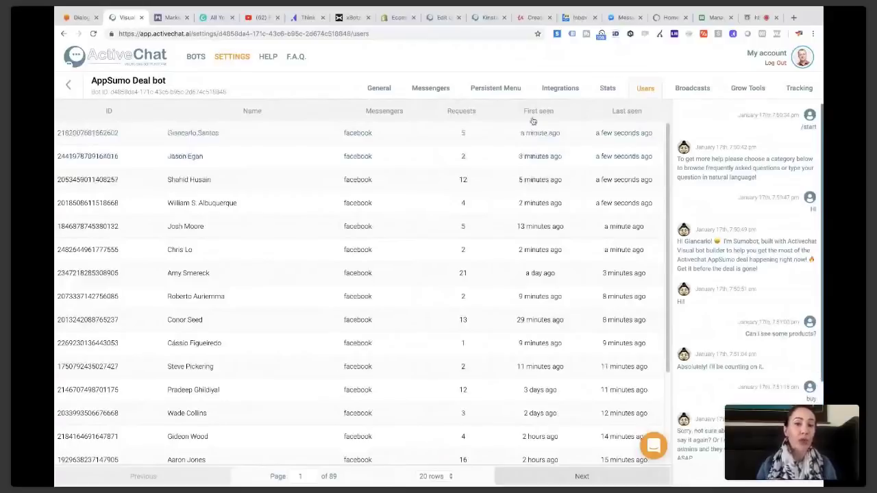
# - Show the AppSumo Deal bot's Stats charts of total users and growth by day
pyautogui.click(608, 90)
pyautogui.click(226, 115)
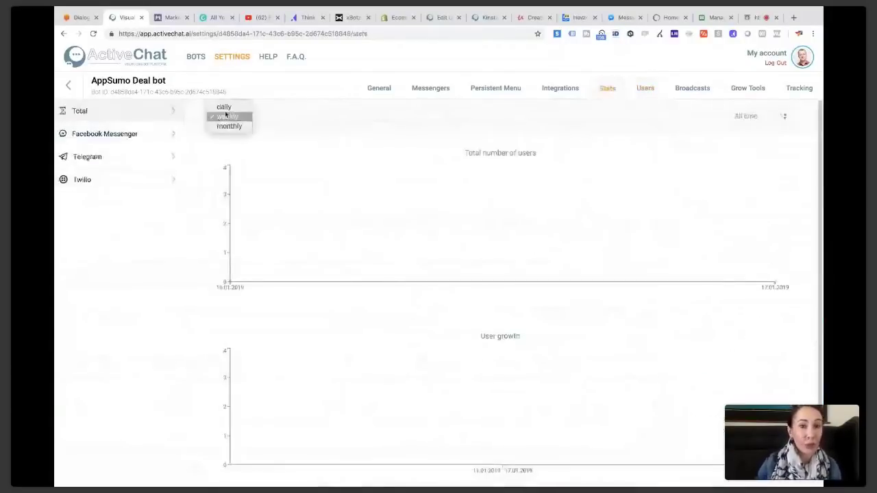
pyautogui.click(224, 108)
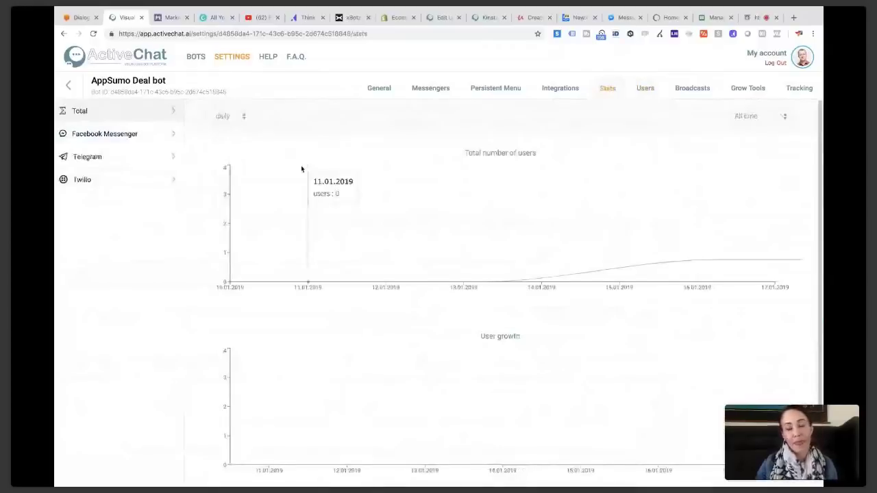
pyautogui.moveTo(334, 178)
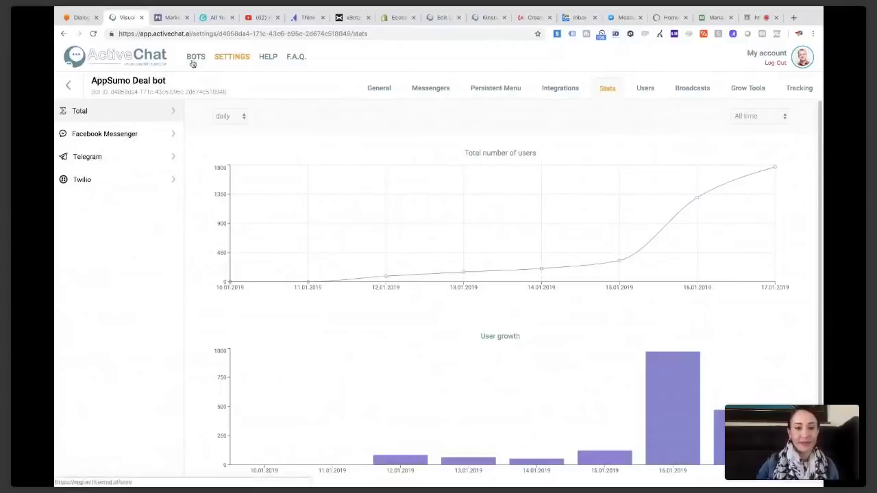
# - Return to the bots list and open the AppSumo webinar bot's flow
pyautogui.click(194, 60)
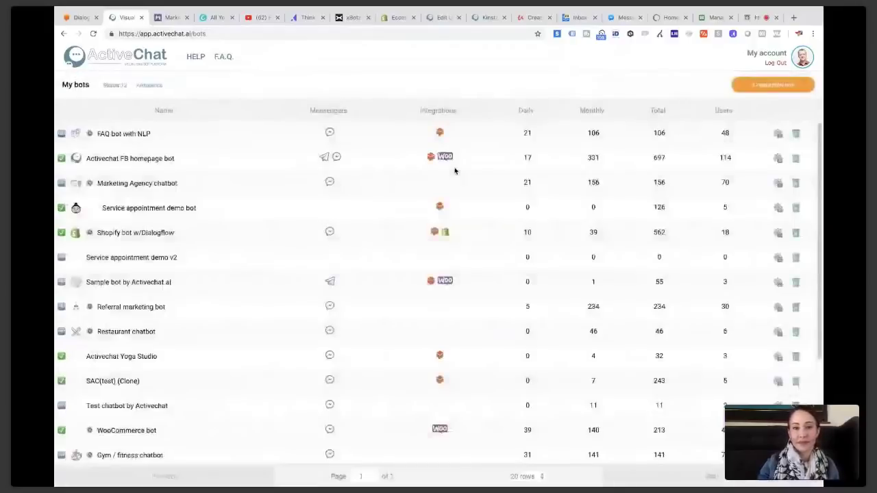
pyautogui.scroll(-3, 184, 257)
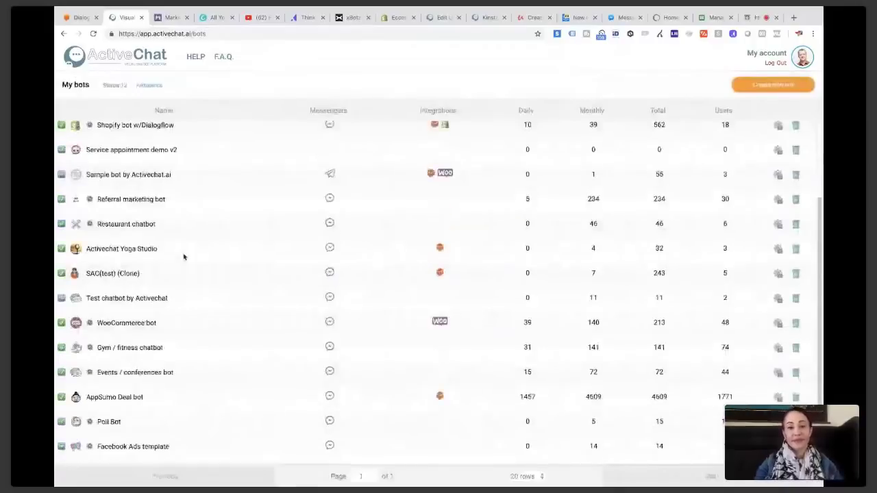
pyautogui.scroll(-1, 184, 256)
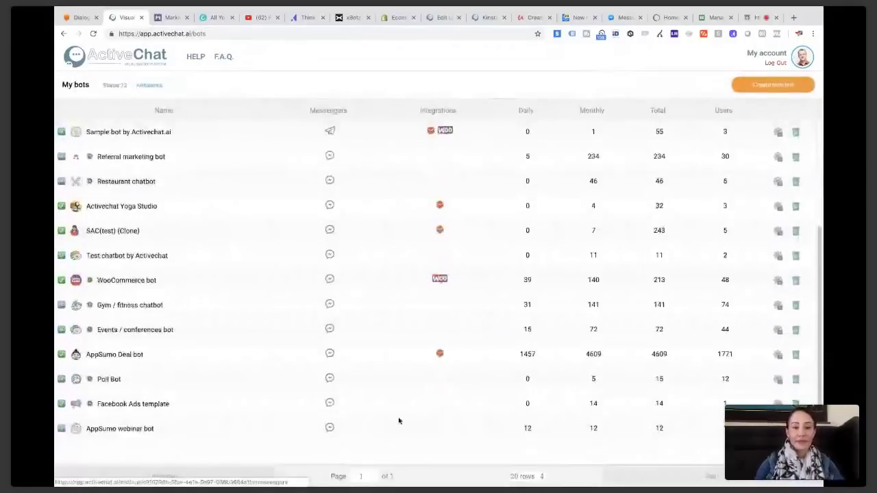
pyautogui.click(397, 419)
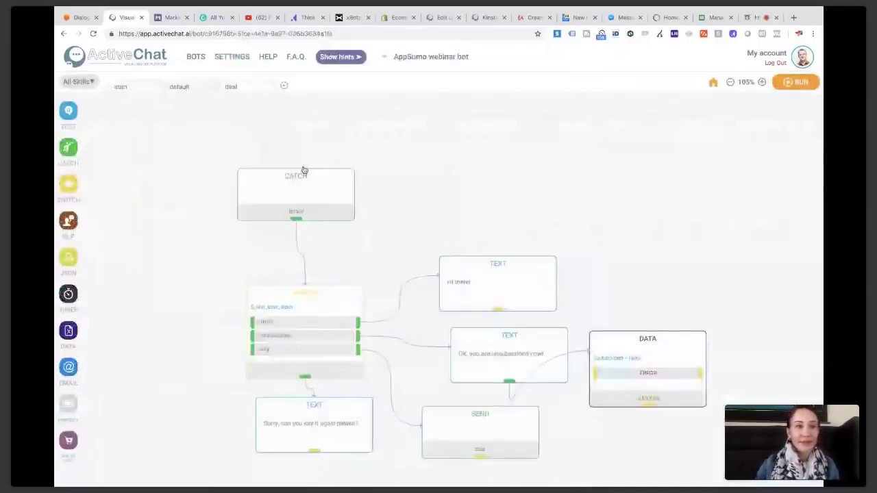
# - Move the CATCH block up and wire a new SWITCH block under it checking $_locale
pyautogui.moveTo(304, 169); pyautogui.dragTo(295, 122)
pyautogui.click(294, 122)
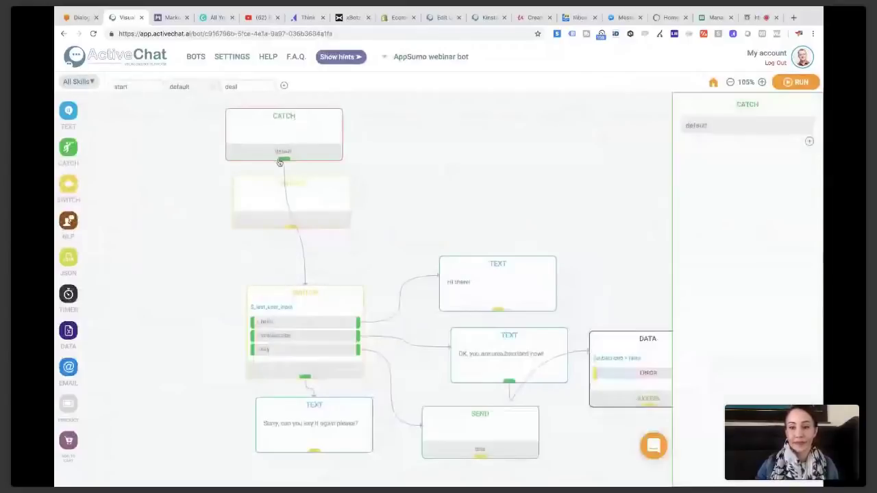
pyautogui.click(286, 175)
pyautogui.moveTo(286, 175); pyautogui.dragTo(292, 229)
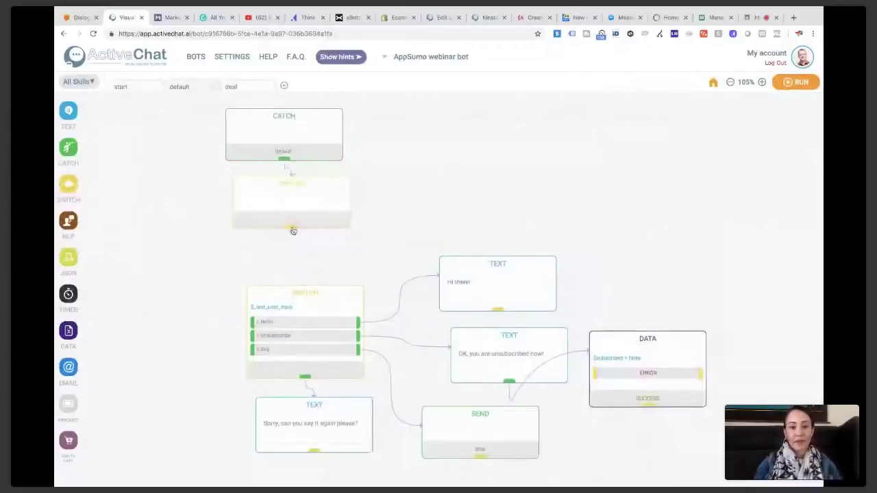
pyautogui.click(296, 196)
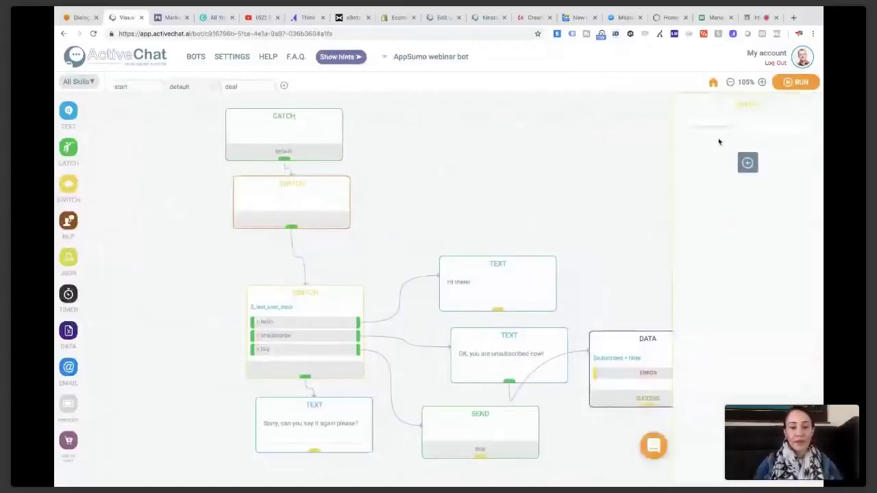
pyautogui.write('$')
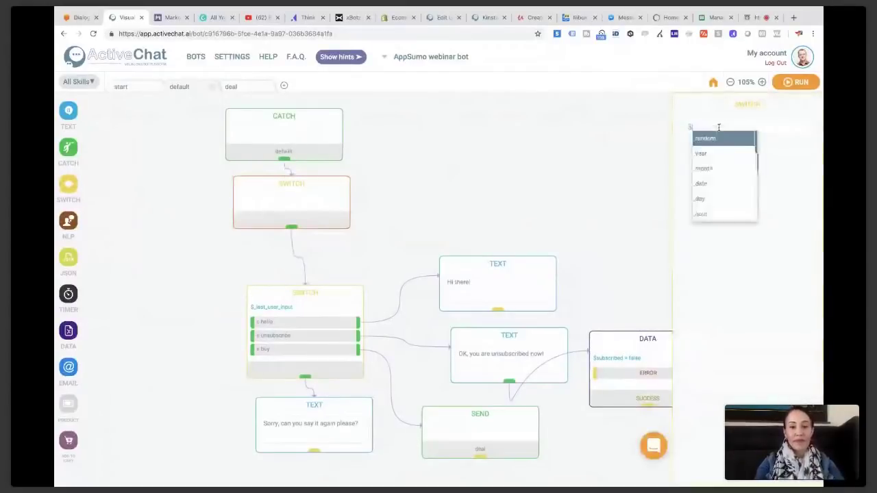
pyautogui.write('_local')
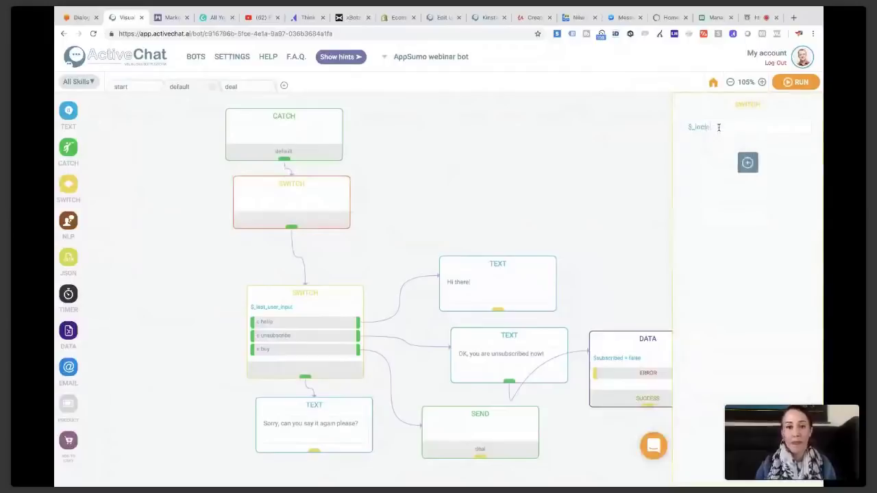
pyautogui.write('e')
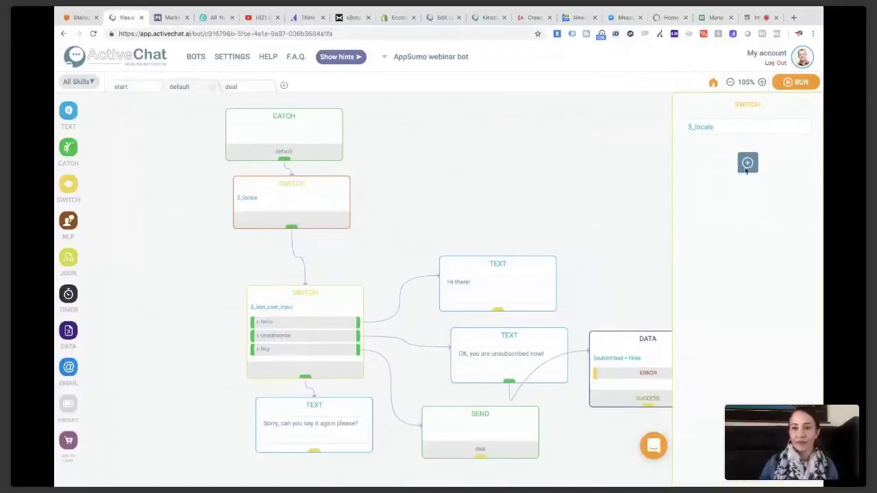
# - Add two == conditions to the locale switch: en_EN and es_ES
pyautogui.click(746, 168)
pyautogui.click(705, 165)
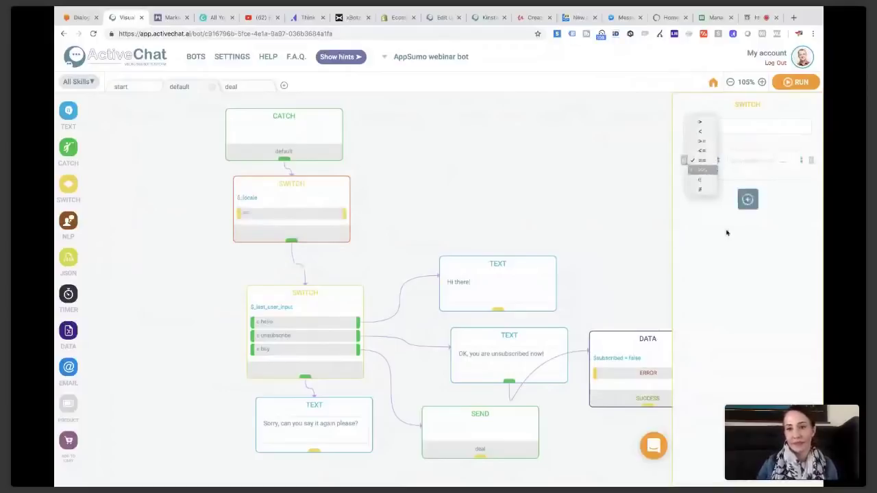
pyautogui.click(735, 160)
pyautogui.write('en_EN')
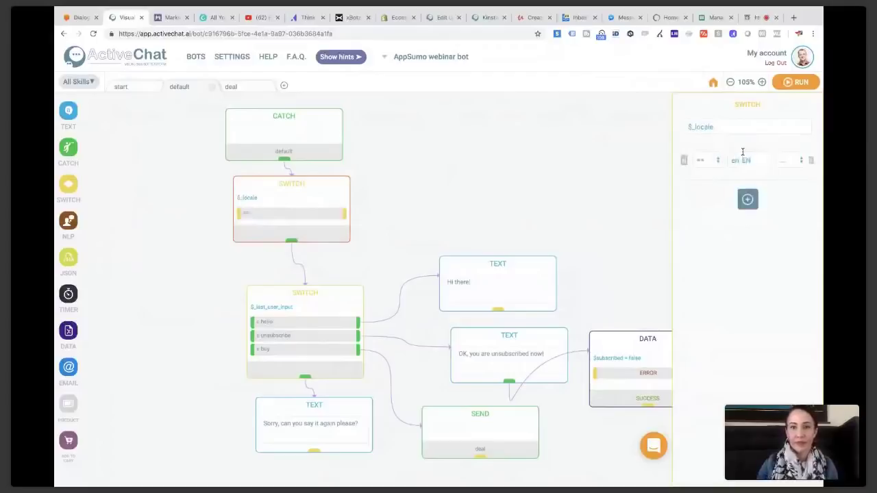
pyautogui.click(748, 200)
pyautogui.click(716, 198)
pyautogui.click(736, 198)
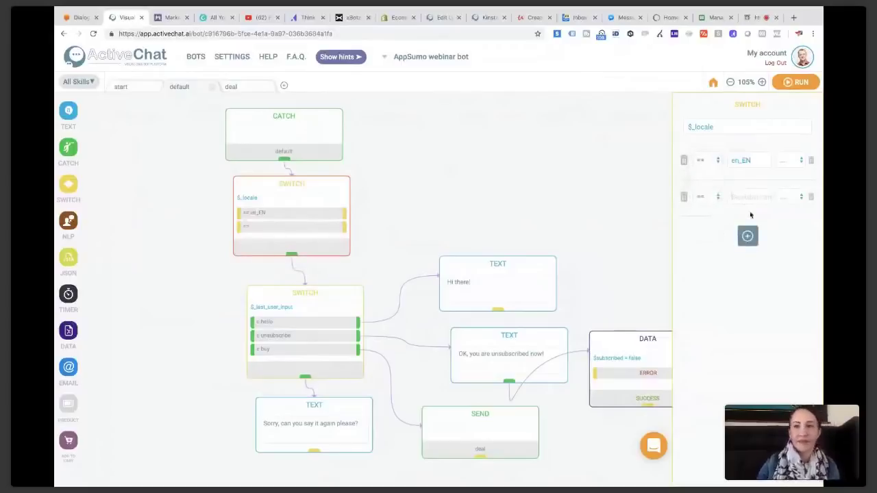
pyautogui.write('es_ES')
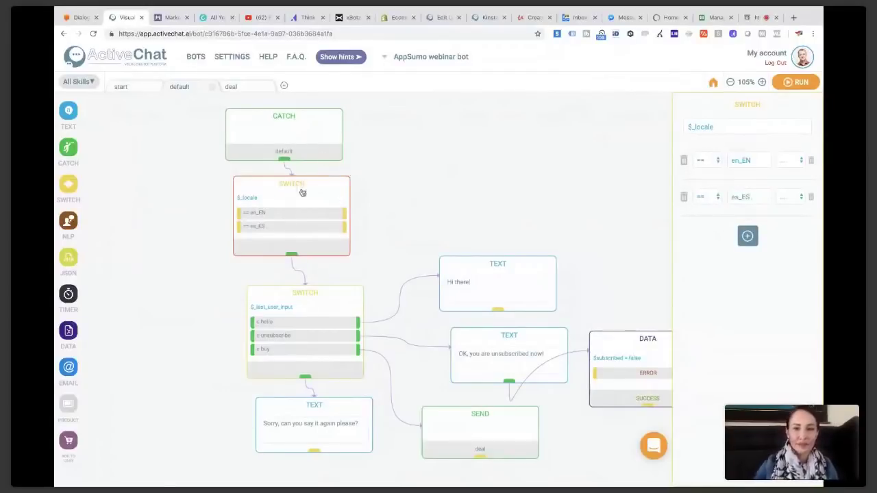
# - Add a SEND block on the en_EN branch targeting the start_english skill
pyautogui.moveTo(67, 147)
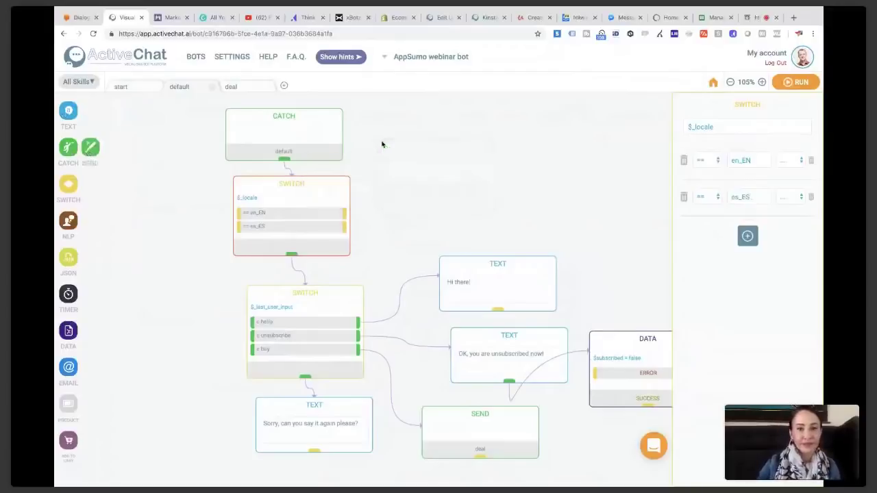
pyautogui.moveTo(382, 144); pyautogui.dragTo(383, 146)
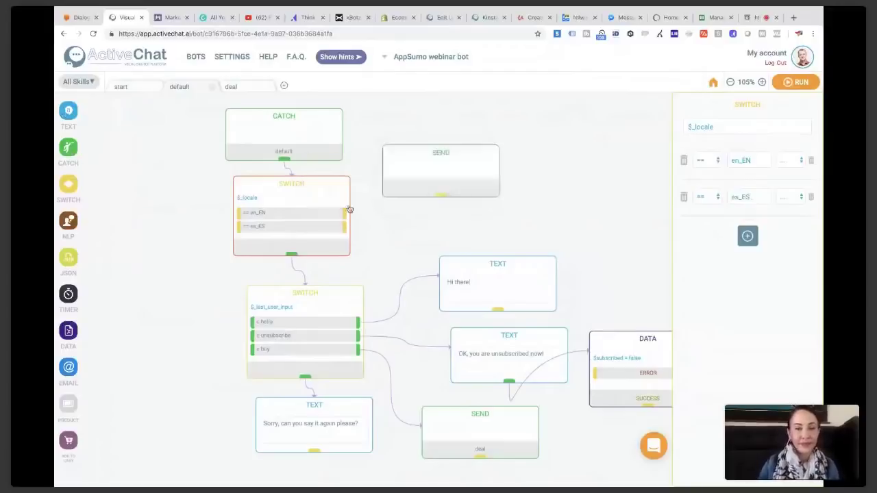
pyautogui.click(413, 163)
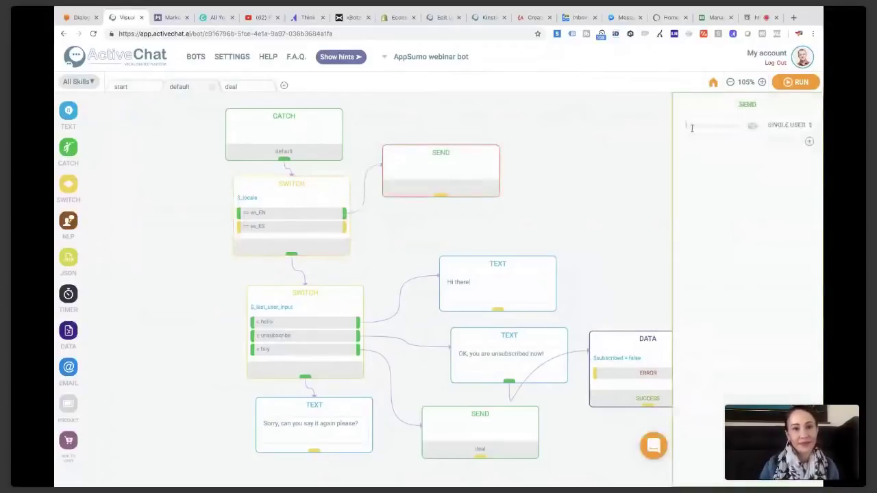
pyautogui.click(692, 128)
pyautogui.click(692, 131)
pyautogui.write('_english')
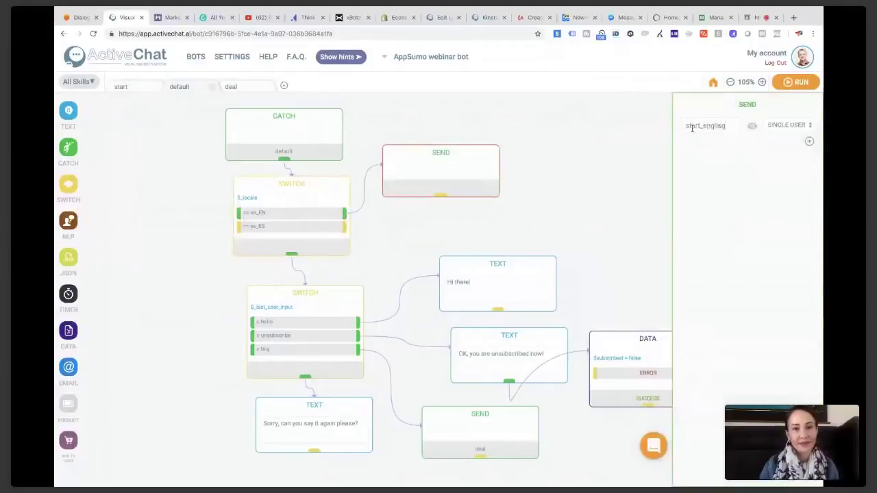
pyautogui.click(477, 196)
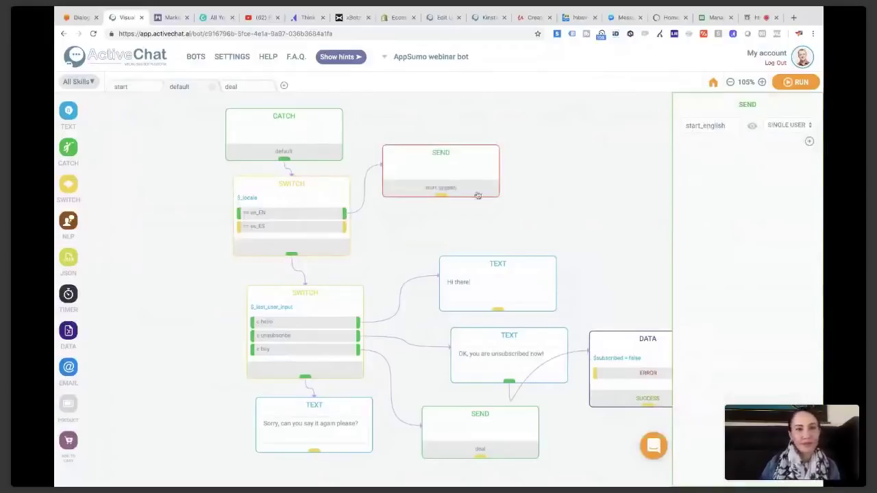
# - Add a second SEND block on the es_ES branch targeting start_spanish, and tidy the layout
pyautogui.moveTo(72, 155)
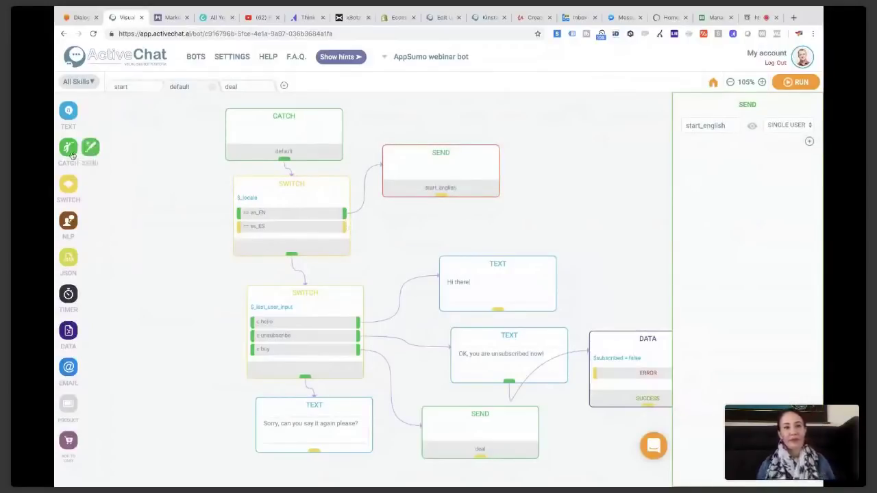
pyautogui.moveTo(72, 155); pyautogui.dragTo(528, 180)
pyautogui.moveTo(347, 232); pyautogui.dragTo(556, 198)
pyautogui.click(630, 179)
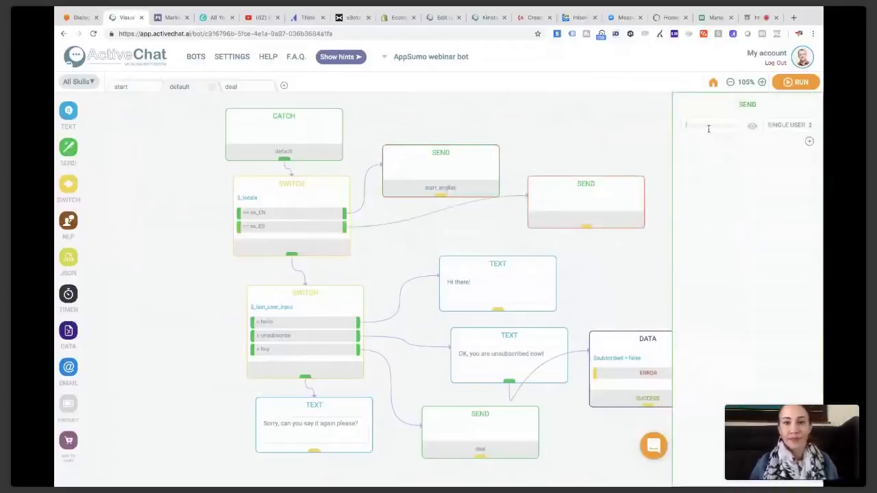
pyautogui.write('start_')
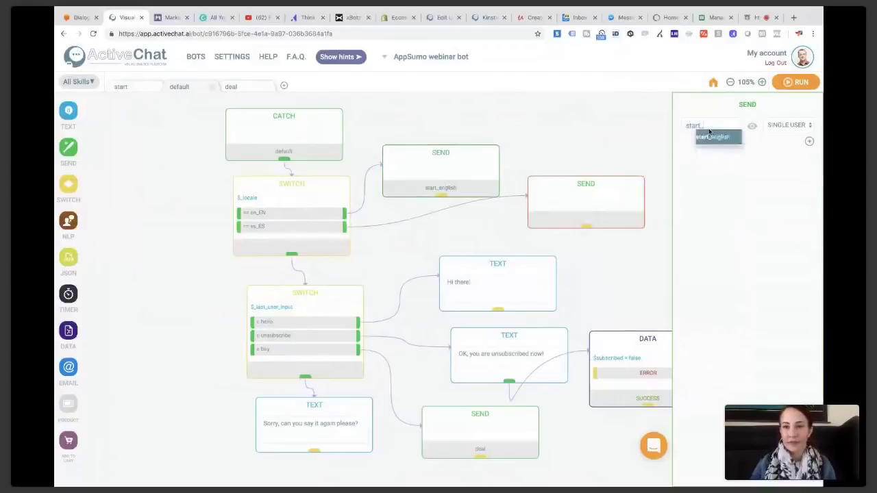
pyautogui.write('spanish')
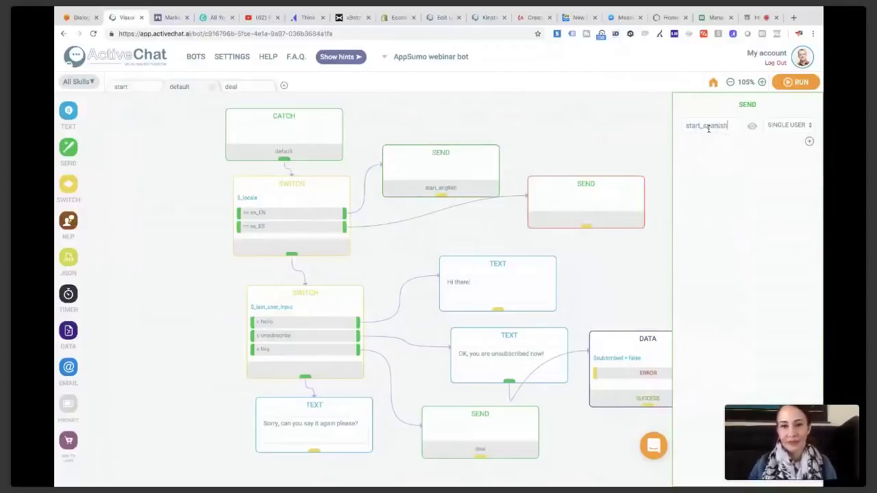
pyautogui.click(526, 190)
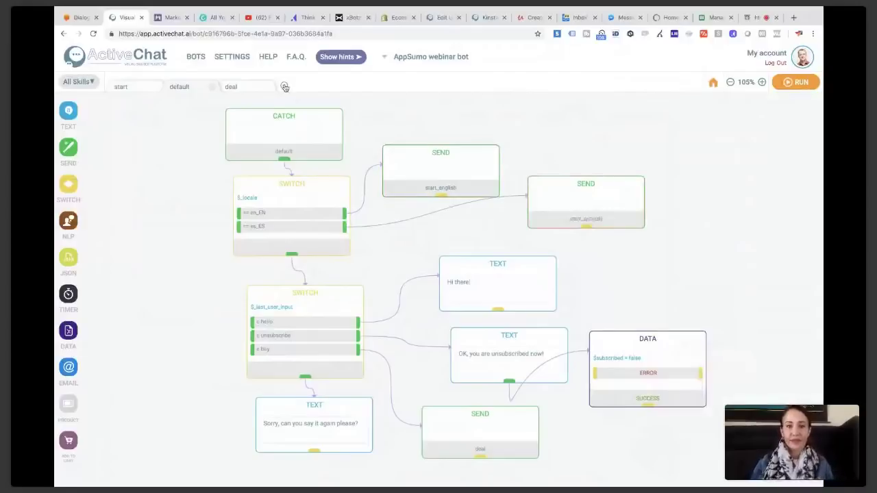
pyautogui.moveTo(428, 159); pyautogui.dragTo(442, 140)
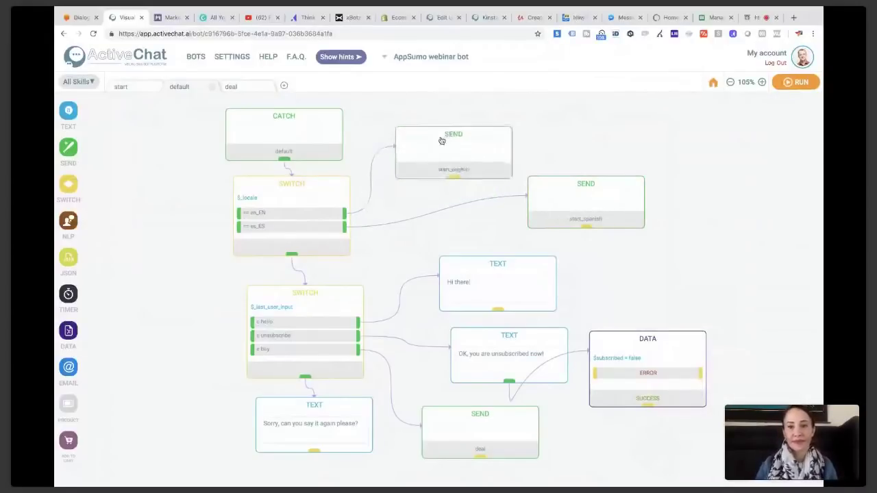
# - Delete the start_english and start_spanish send blocks
pyautogui.moveTo(559, 189); pyautogui.dragTo(455, 202)
pyautogui.click(470, 203)
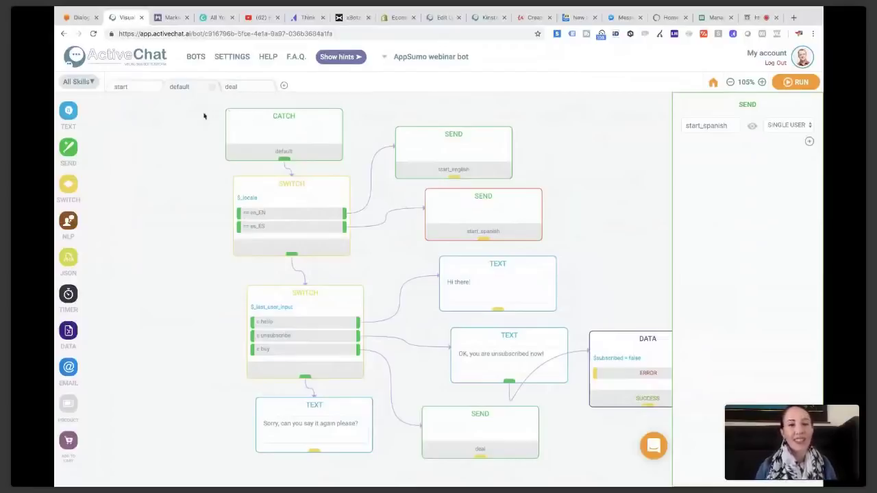
pyautogui.click(385, 117)
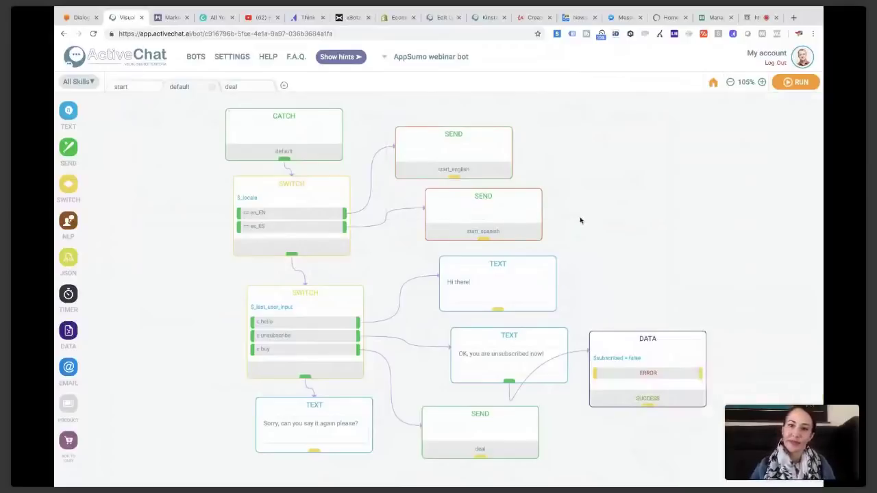
pyautogui.press('Delete')
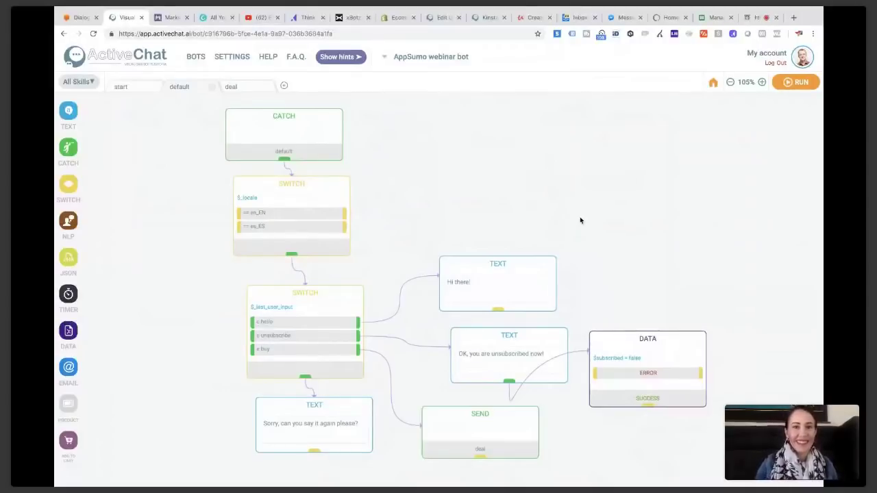
# - Delete the locale switch and link CATCH straight to the $_last_user_input switch
pyautogui.scroll(1, 579, 219)
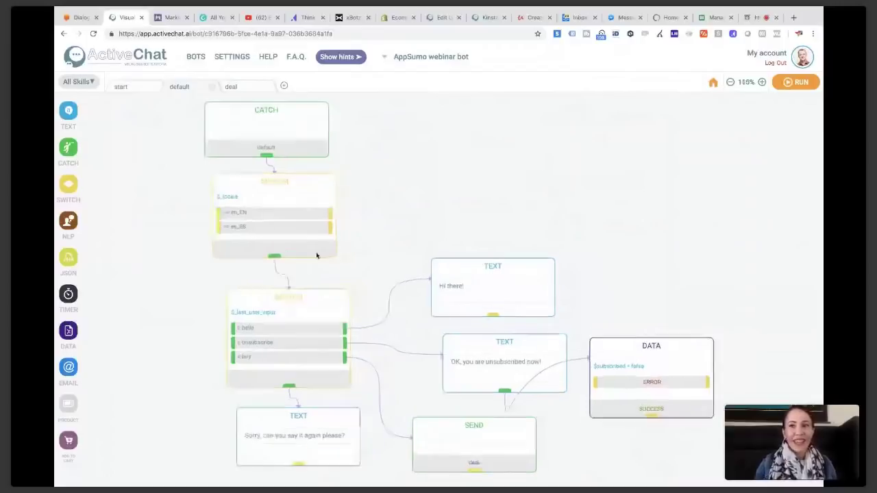
pyautogui.scroll(-1, 354, 196)
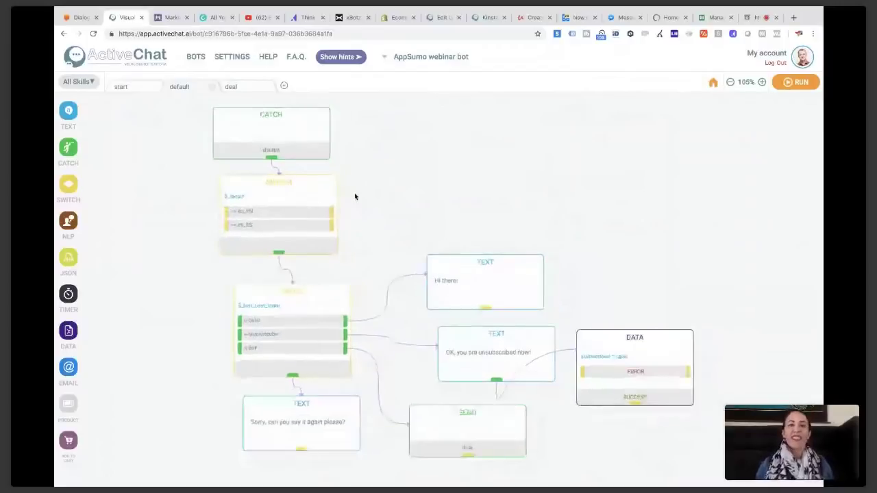
pyautogui.scroll(-1, 355, 196)
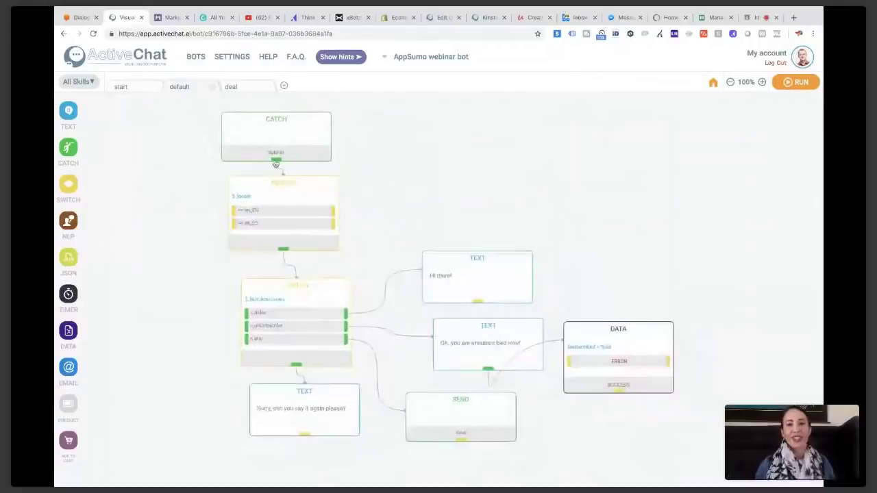
pyautogui.moveTo(289, 260); pyautogui.dragTo(291, 282)
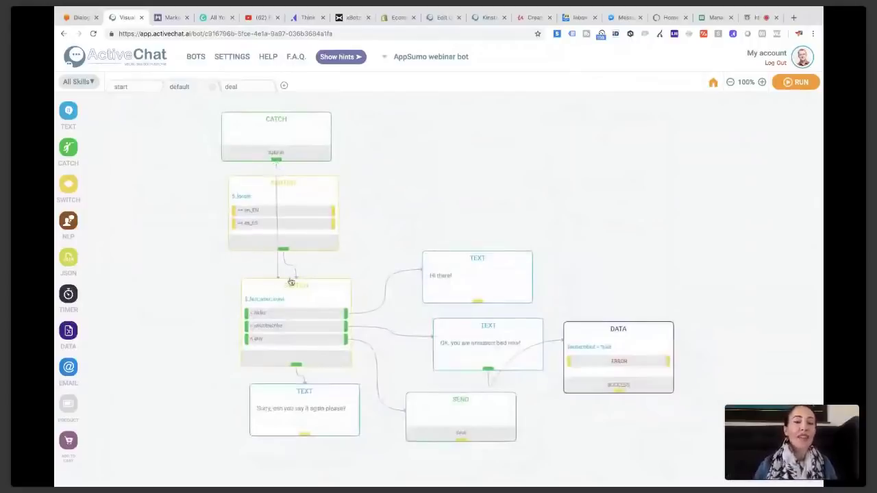
pyautogui.rightClick(301, 201)
pyautogui.click(338, 209)
pyautogui.moveTo(294, 126); pyautogui.dragTo(309, 208)
pyautogui.click(309, 208)
pyautogui.moveTo(407, 208); pyautogui.dragTo(318, 170)
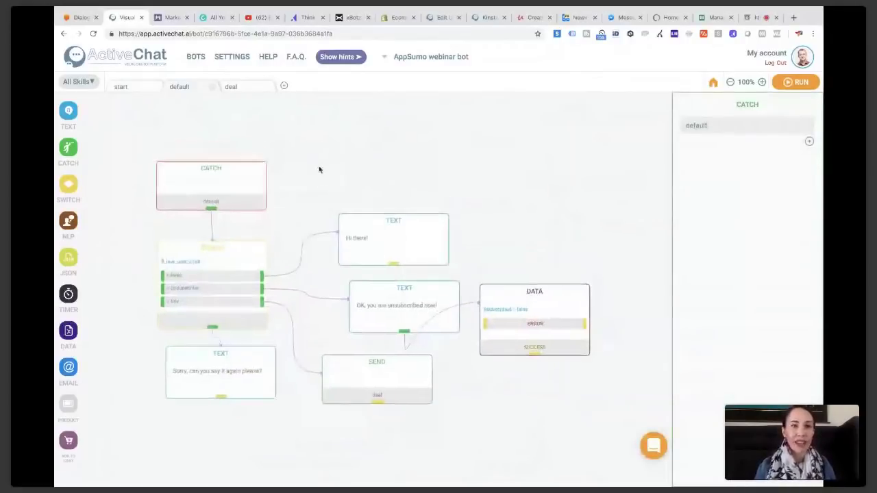
# - Leave the webinar bot and open the AppSumo Deal bot from the My bots list
pyautogui.click(79, 82)
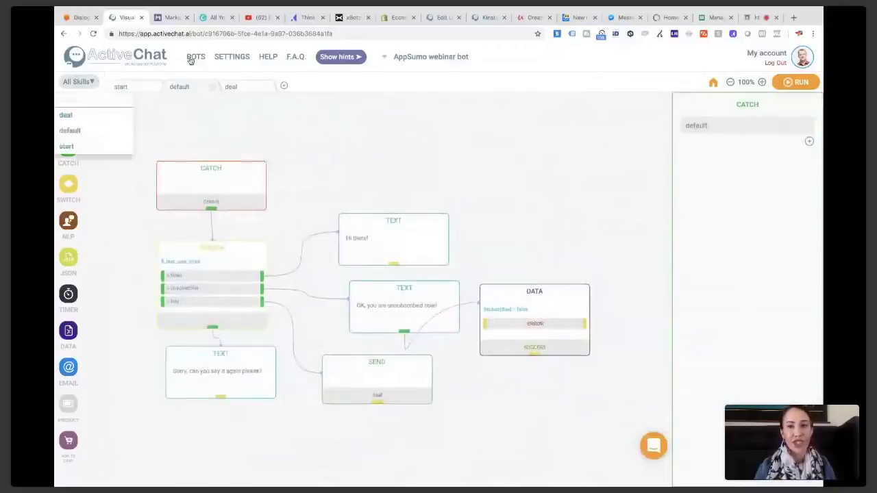
pyautogui.click(69, 145)
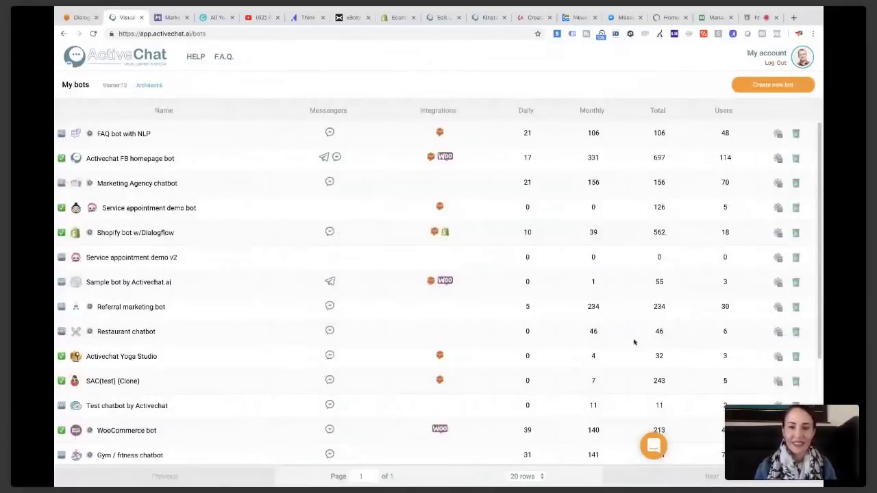
pyautogui.scroll(-3, 634, 342)
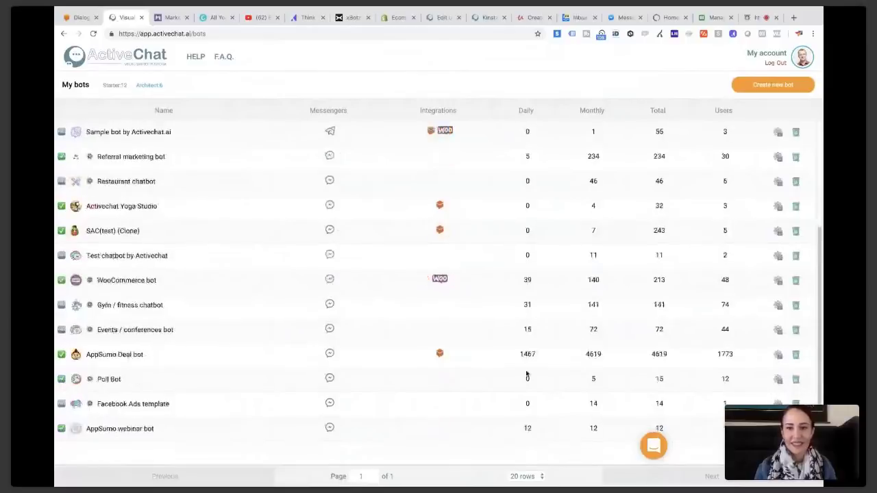
pyautogui.click(130, 355)
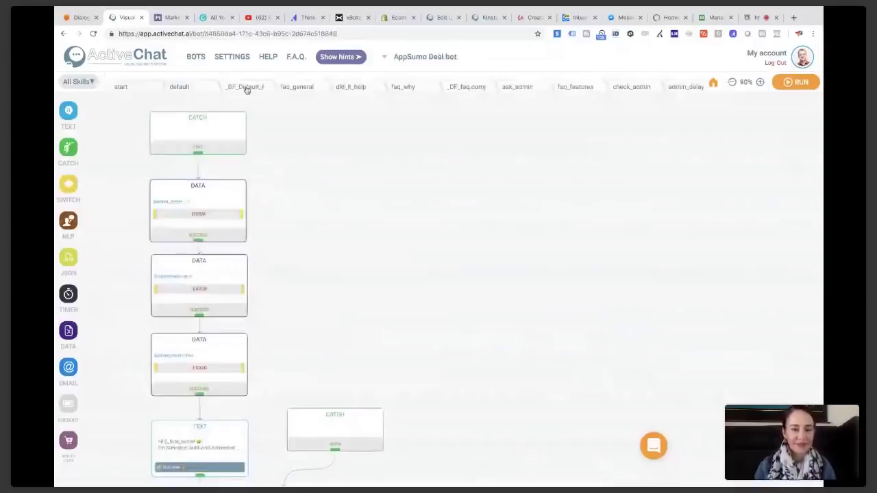
pyautogui.click(245, 88)
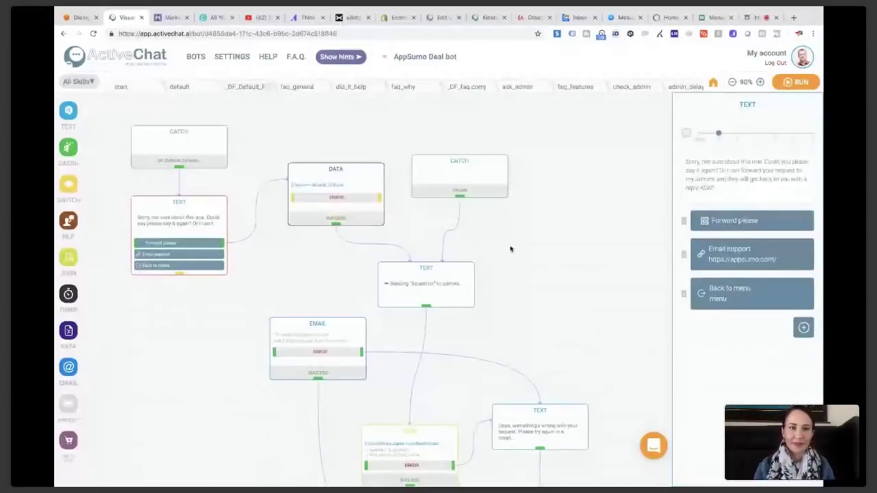
pyautogui.scroll(-2, 493, 243)
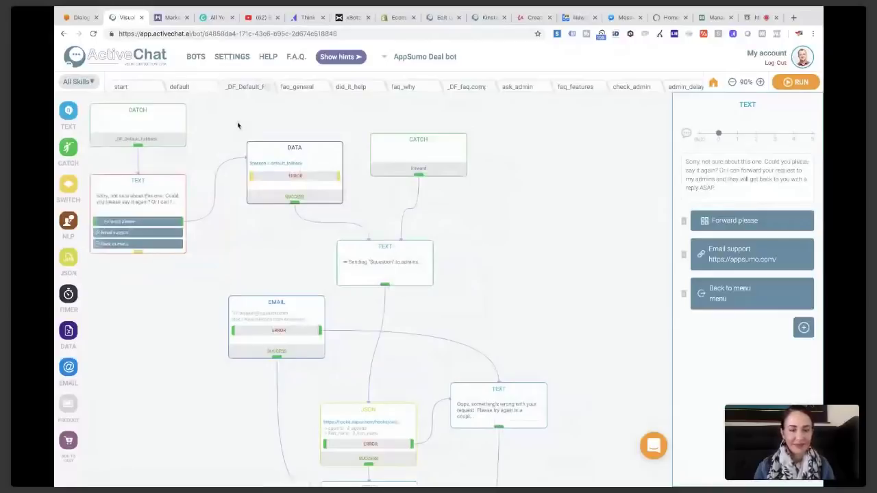
pyautogui.moveTo(236, 125); pyautogui.dragTo(264, 142)
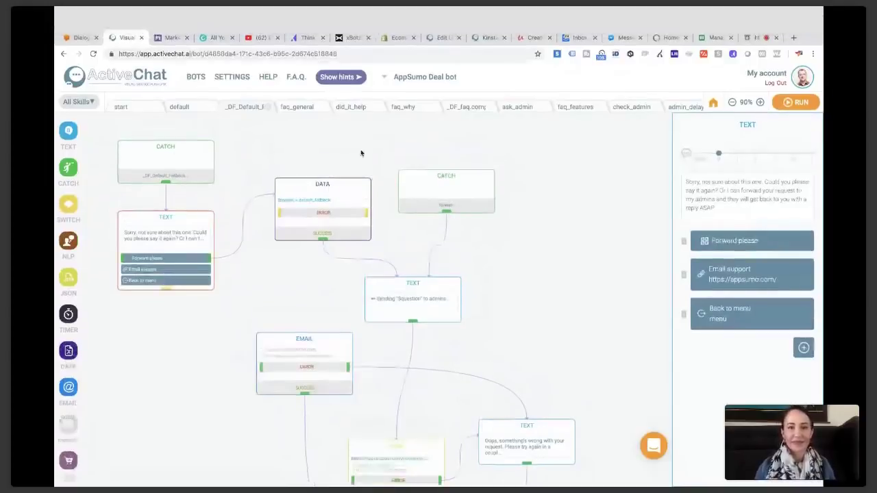
# - Show the AppSumo Deal bot's Grow Tools chat plugin embed code for appsumo.com
pyautogui.click(221, 59)
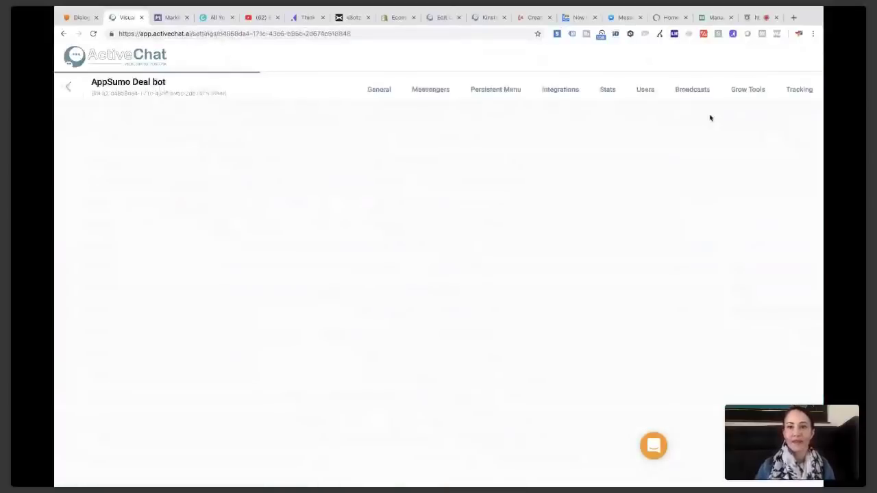
pyautogui.click(748, 93)
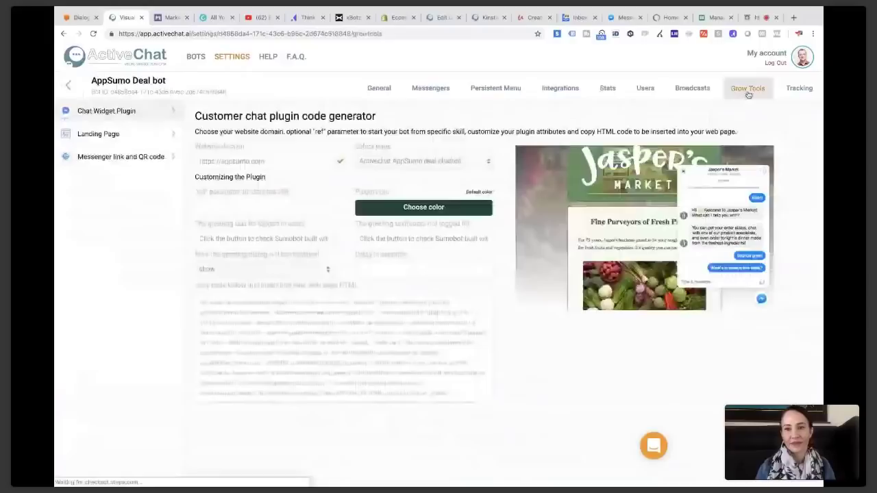
pyautogui.moveTo(197, 285); pyautogui.dragTo(348, 292)
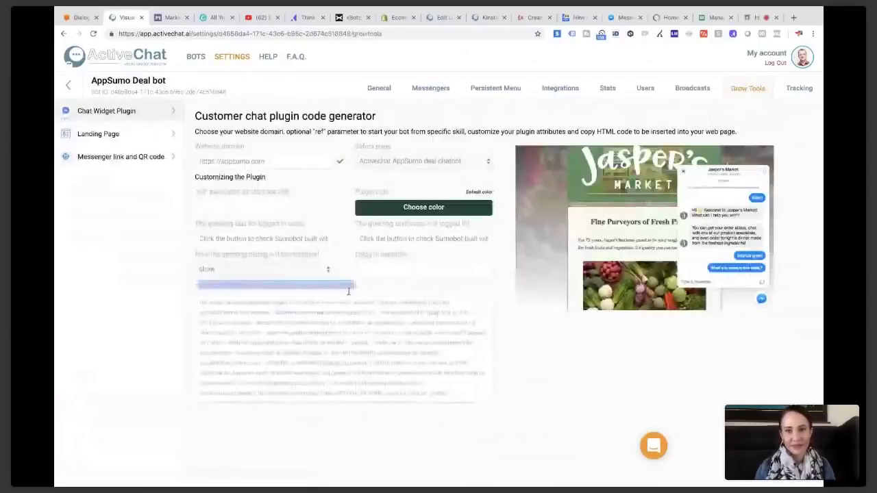
pyautogui.click(483, 396)
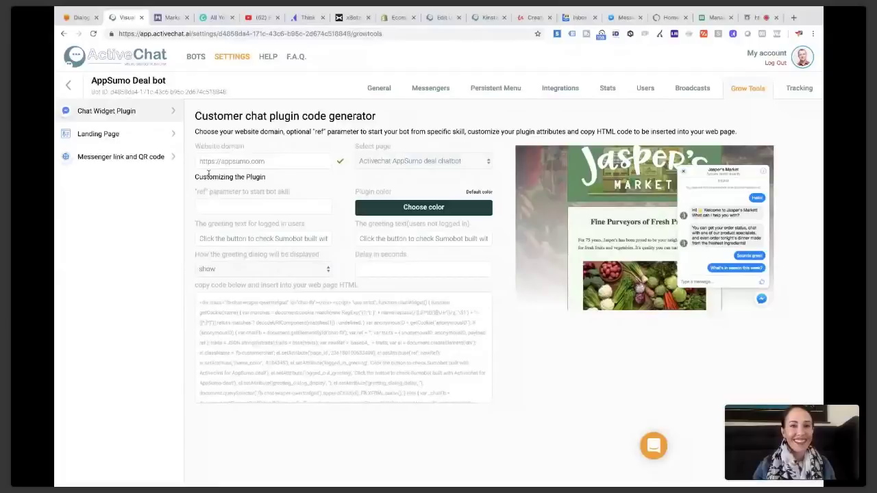
# - Copy the bot's landing page URL and load the AppSumo Deal Bot page in a new browser tab
pyautogui.click(101, 135)
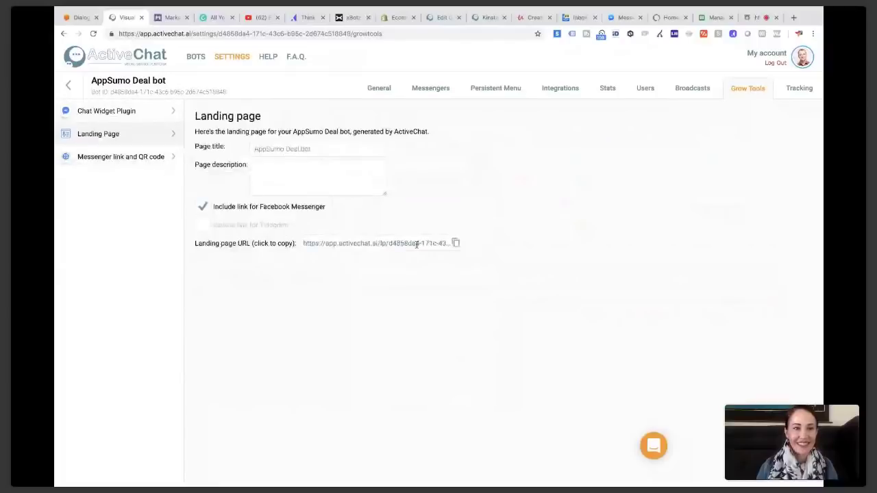
pyautogui.click(455, 243)
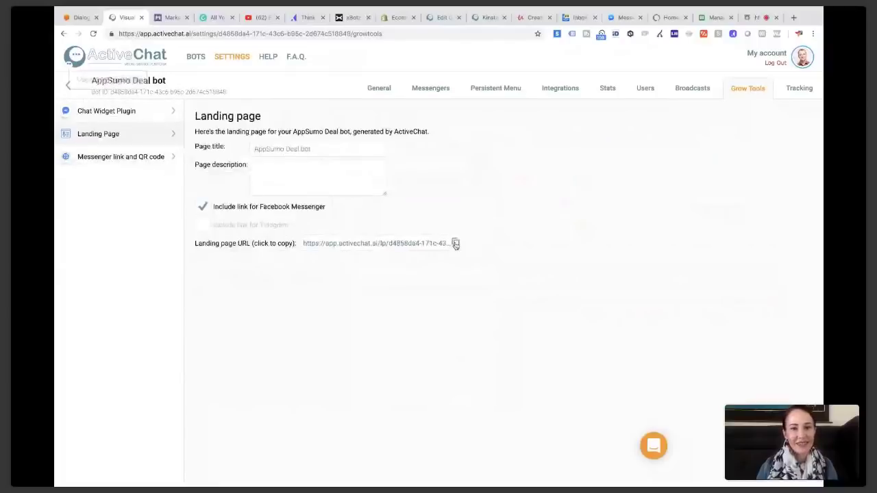
pyautogui.click(793, 17)
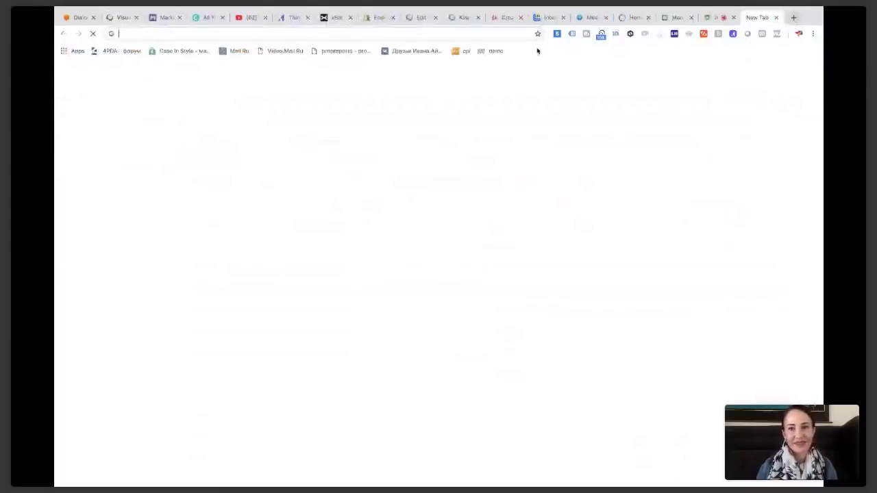
pyautogui.hotkey('ctrl', 'v')
pyautogui.press('Return')
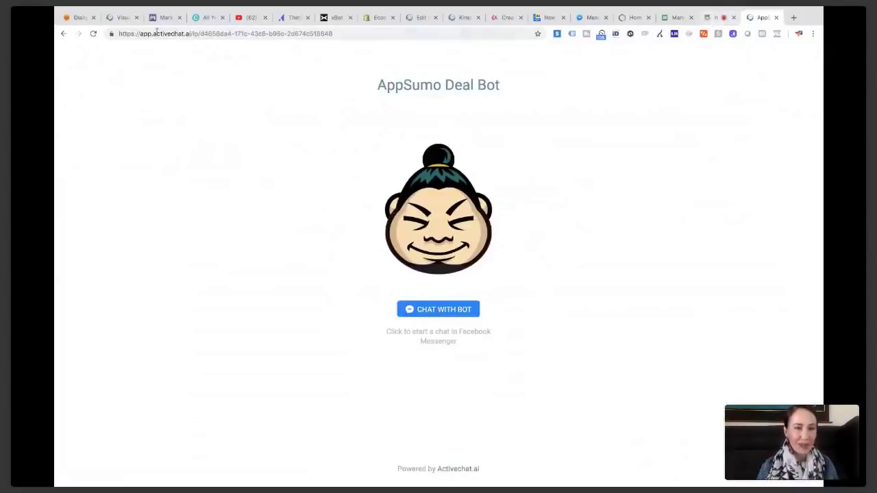
pyautogui.click(127, 22)
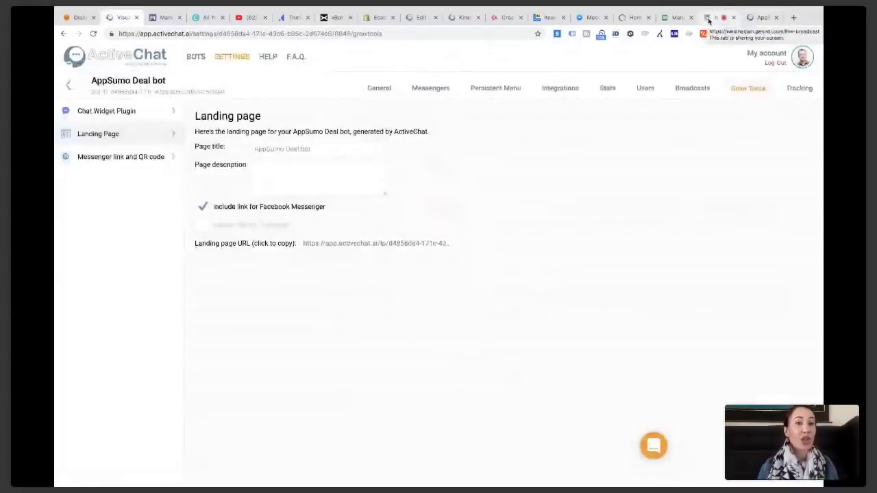
# - Browse the new-bot template gallery and preview the Shopify store chatbot in Messenger
pyautogui.click(69, 86)
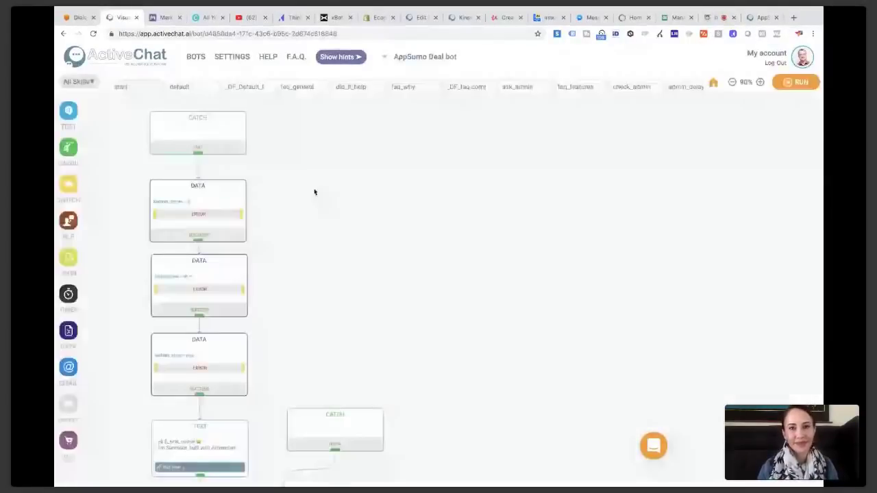
pyautogui.click(197, 61)
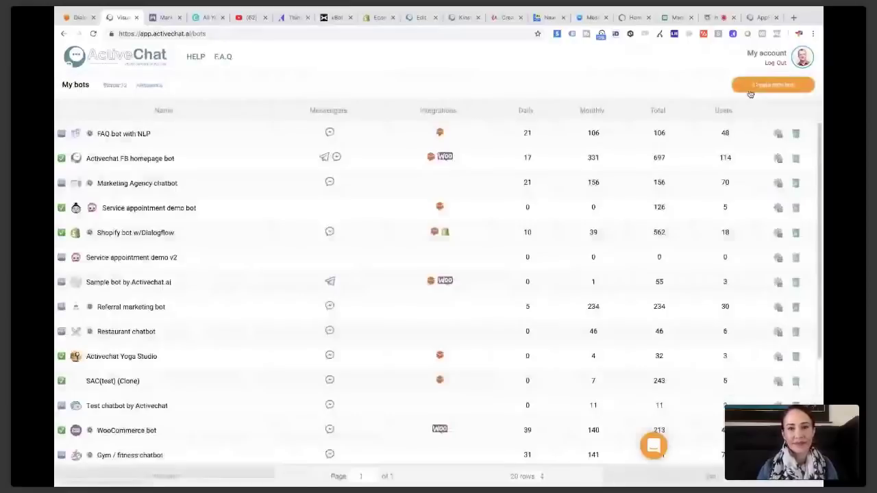
pyautogui.click(750, 90)
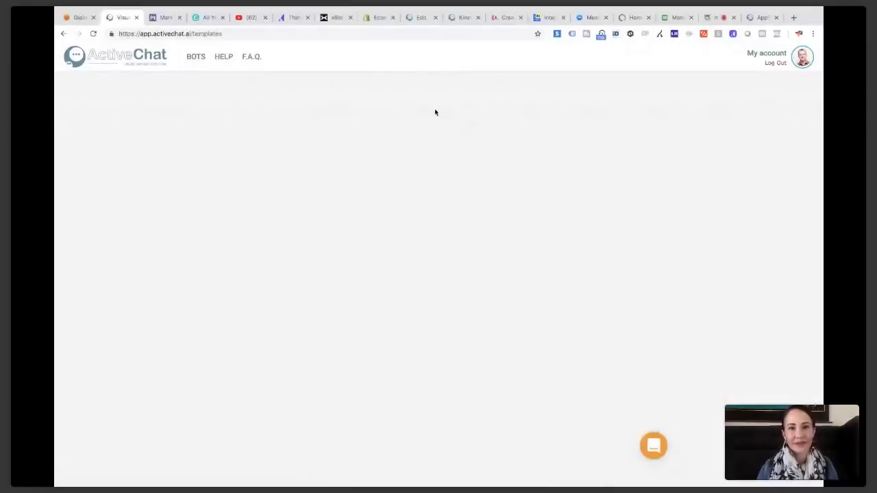
pyautogui.moveTo(648, 140)
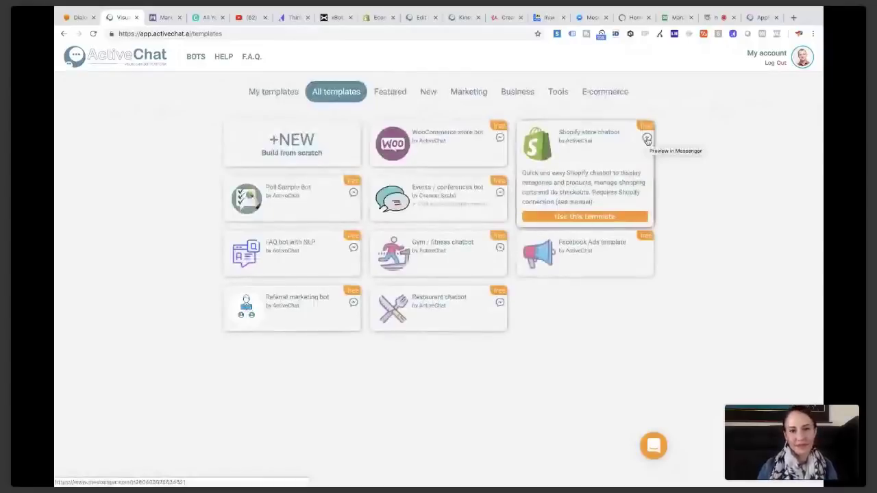
pyautogui.click(647, 139)
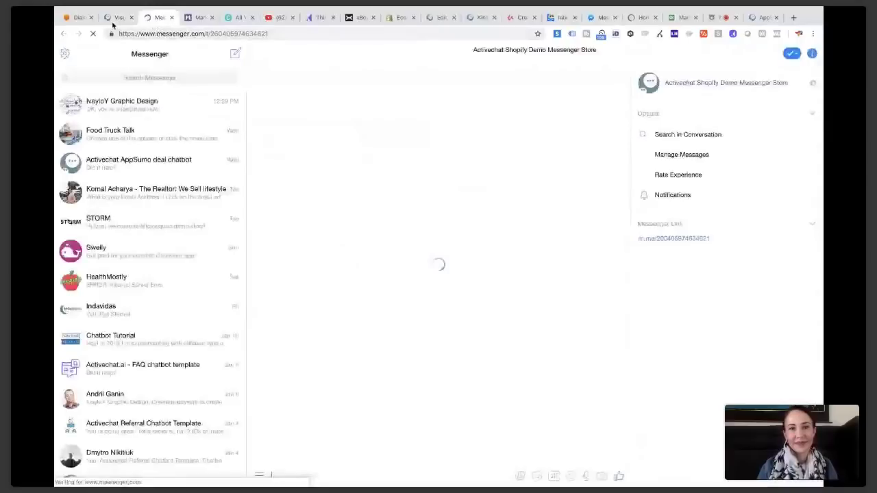
# - Leave the Messenger preview and bring the WebinarJam live broadcast back to the front
pyautogui.click(116, 19)
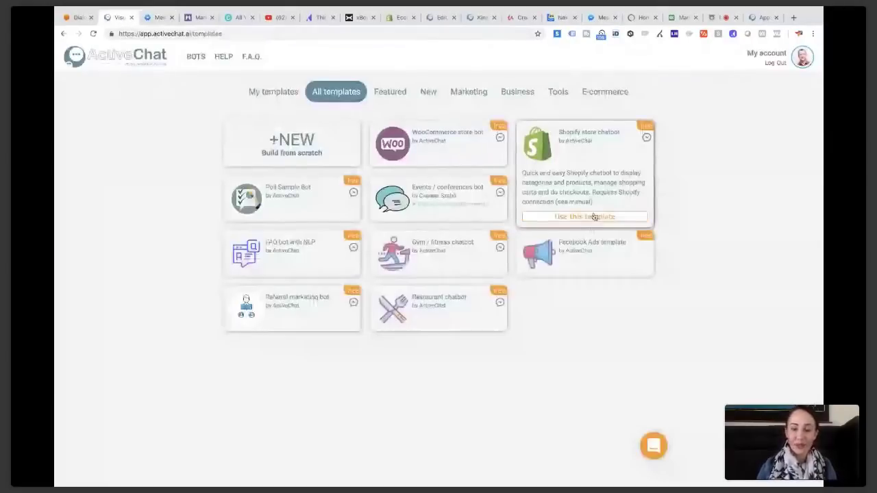
pyautogui.click(714, 20)
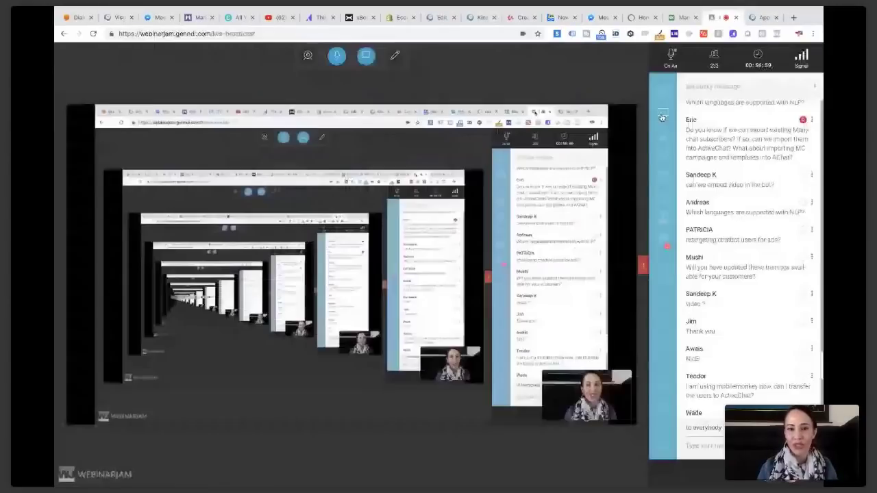